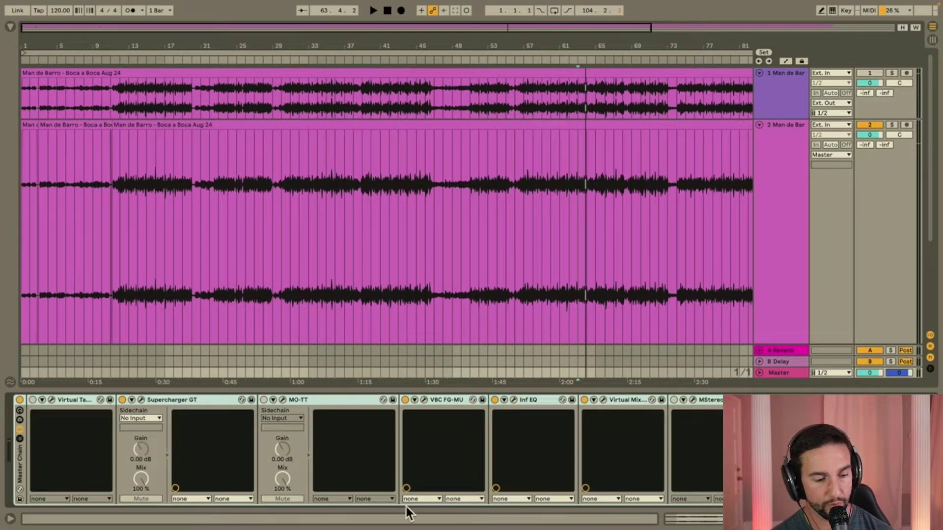
Fit the whole song in the arrangement, select everything on both tracks and play it through from bar 1
scroll(363, 449, right, 5)
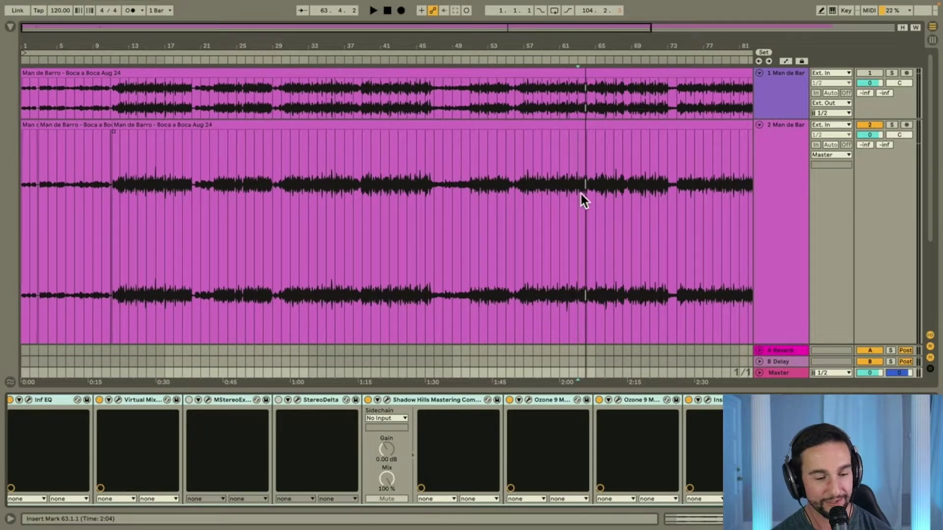
key(w)
mouse_move(380, 6)
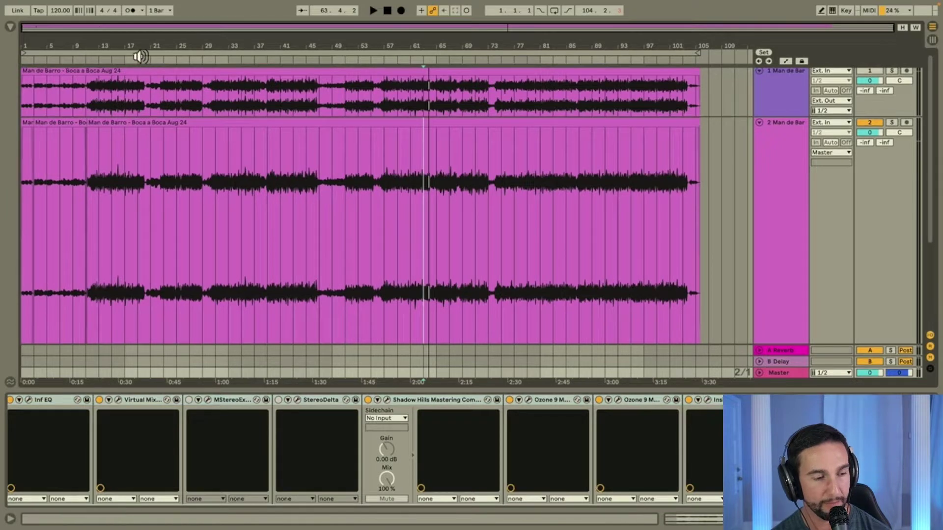
key(super+a)
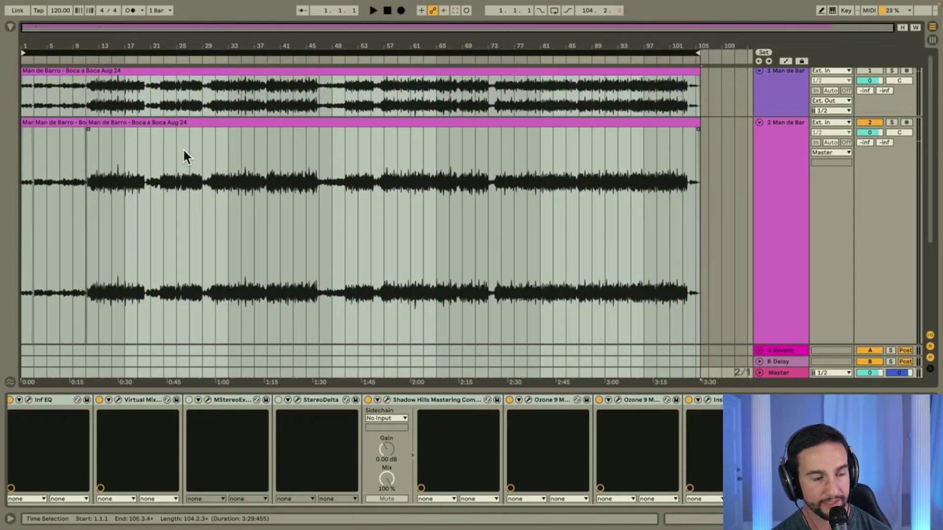
click(378, 11)
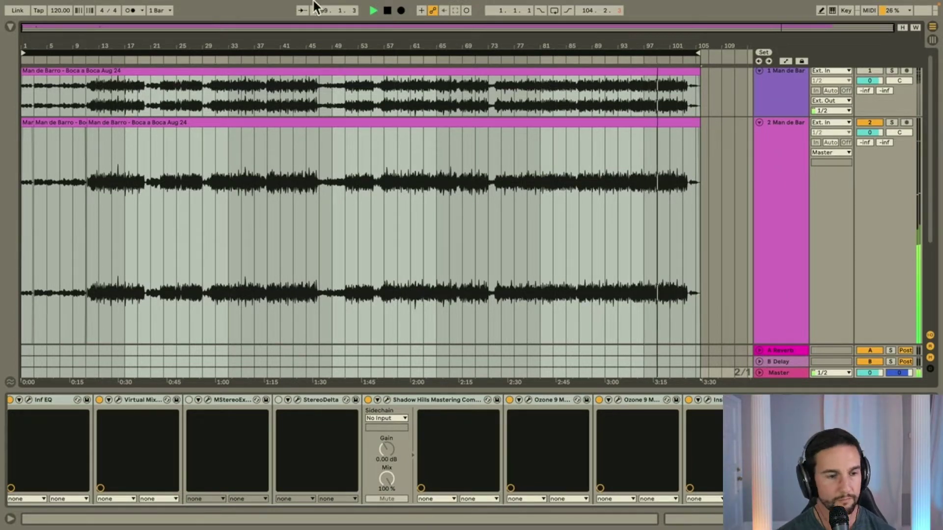
mouse_move(688, 177)
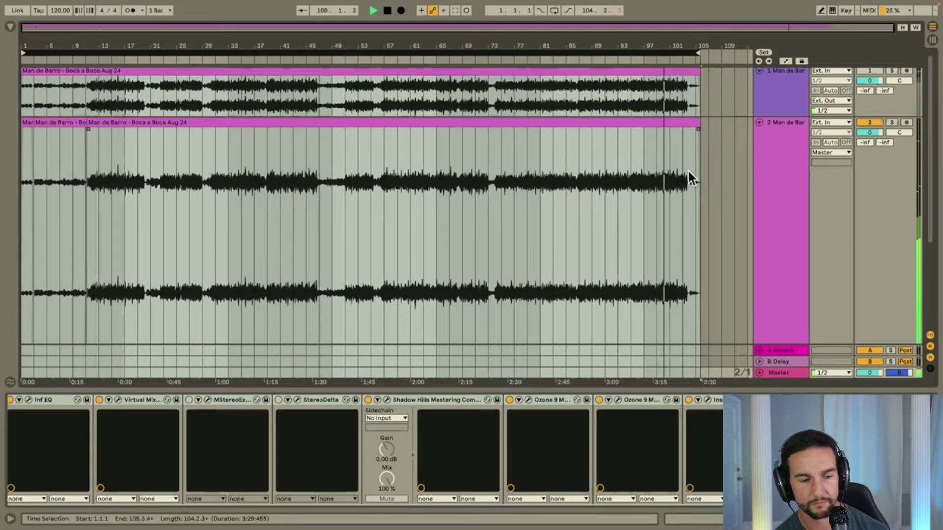
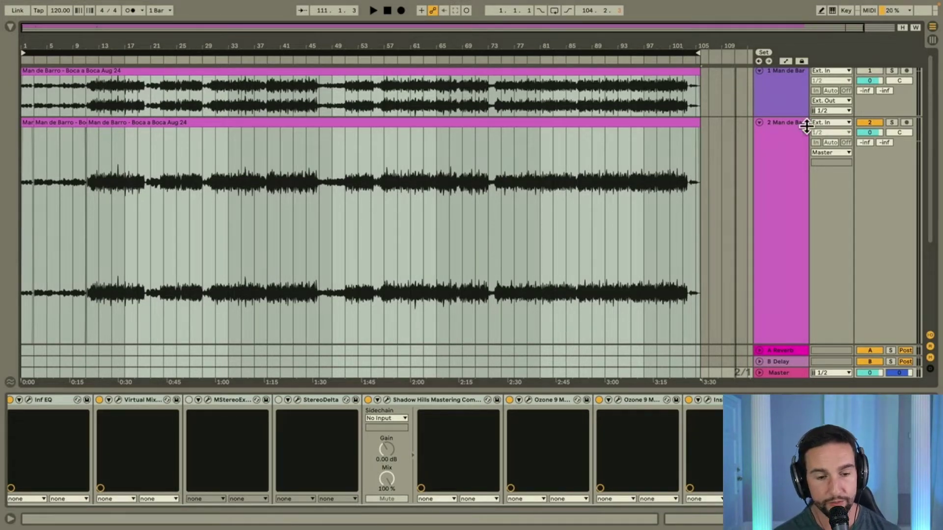
Compare the device chains of track 1, the Master track and track 2
click(784, 93)
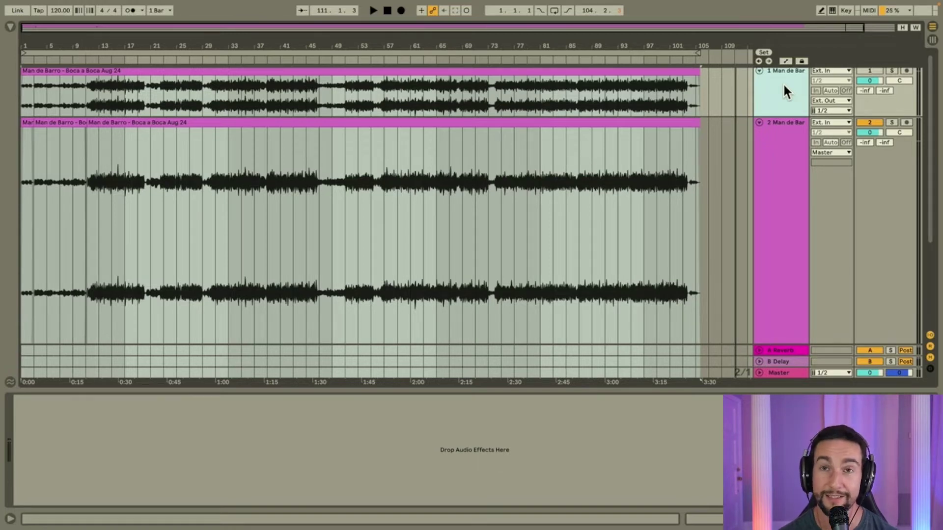
click(774, 372)
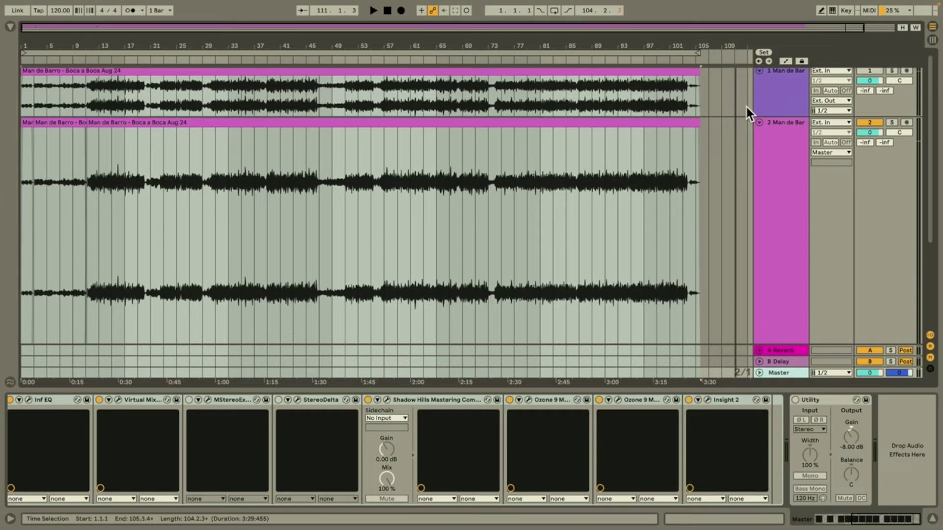
click(783, 92)
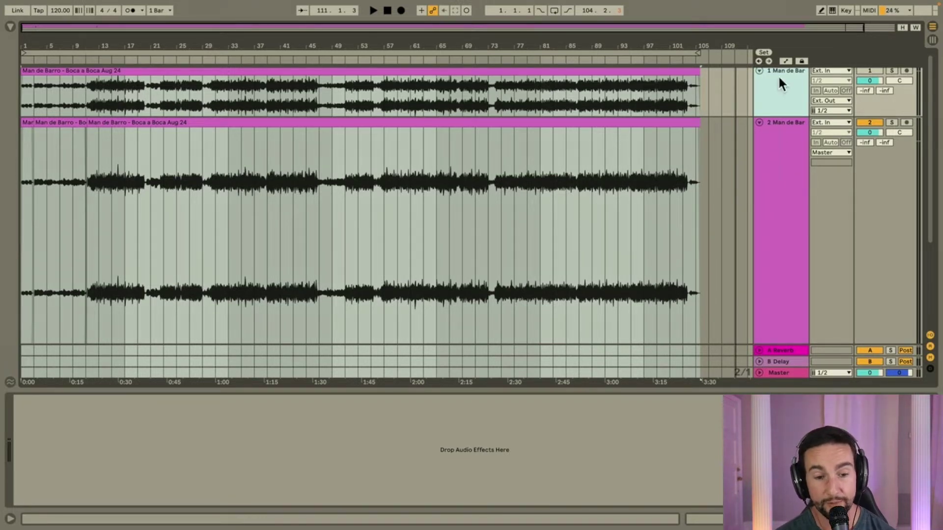
click(781, 157)
click(779, 89)
Clear the full-song selection by placing the insert marker at bar 93 on track 1
click(642, 83)
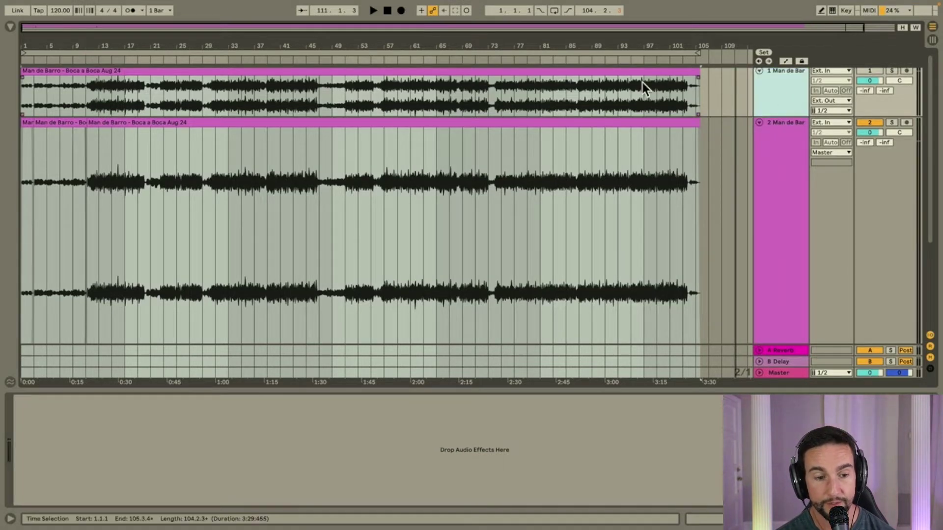
key(ctrl+a)
click(618, 98)
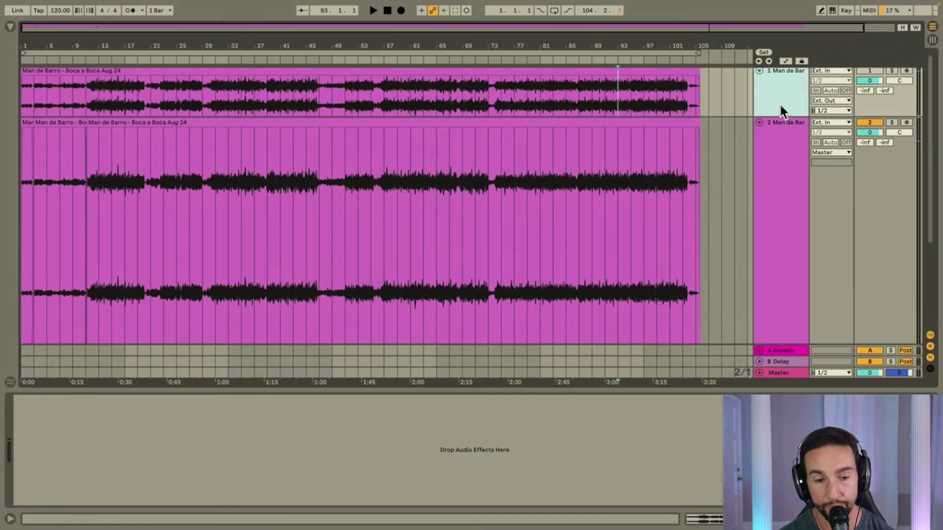
Look through the Master track's plugin chain and check the devices on tracks 1 and 2 against it
click(779, 373)
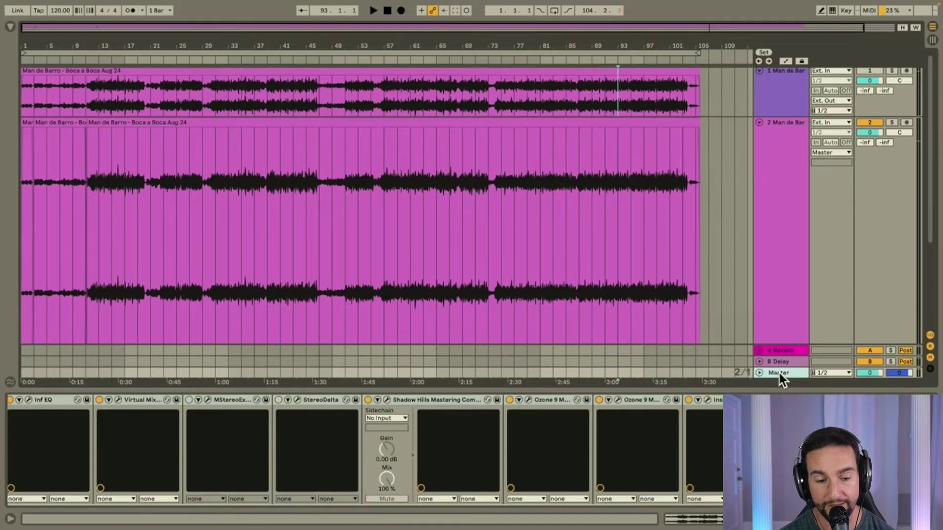
scroll(266, 436, up, 5)
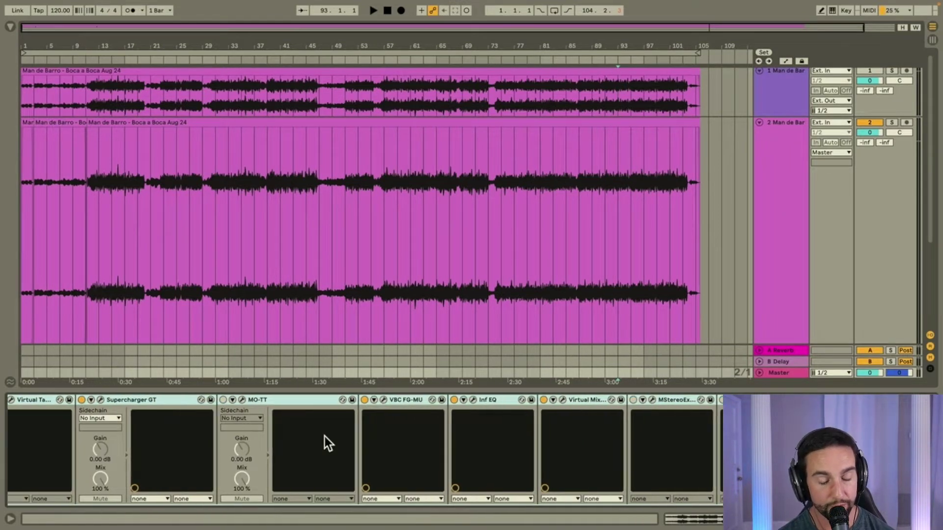
scroll(325, 437, down, 1)
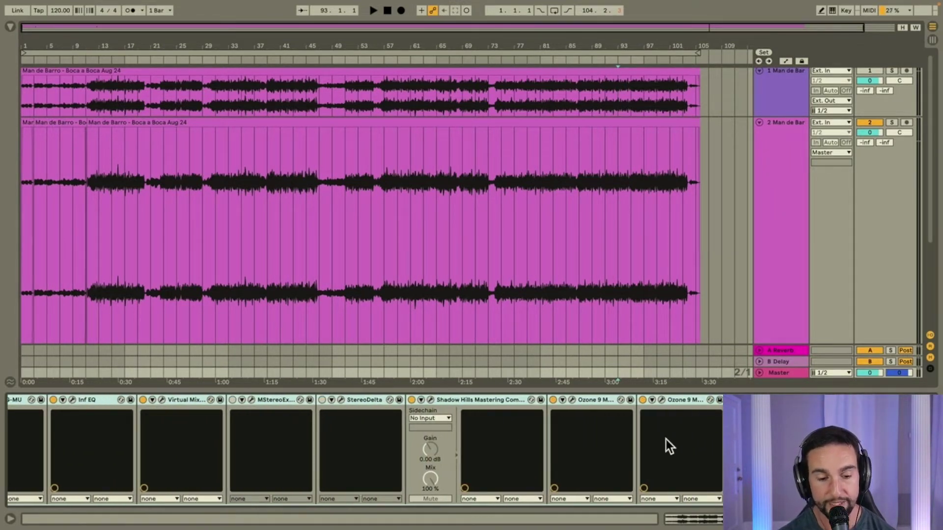
click(772, 76)
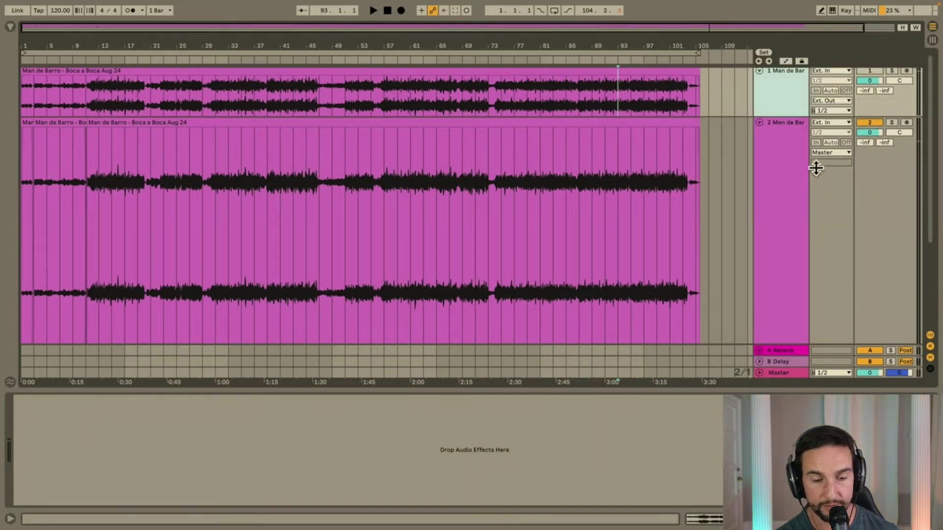
click(788, 205)
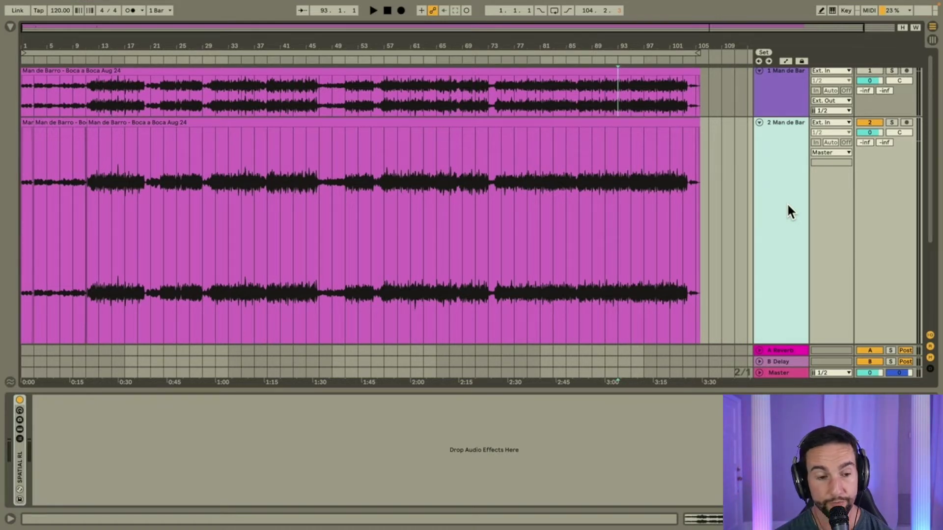
scroll(786, 203, down, 3)
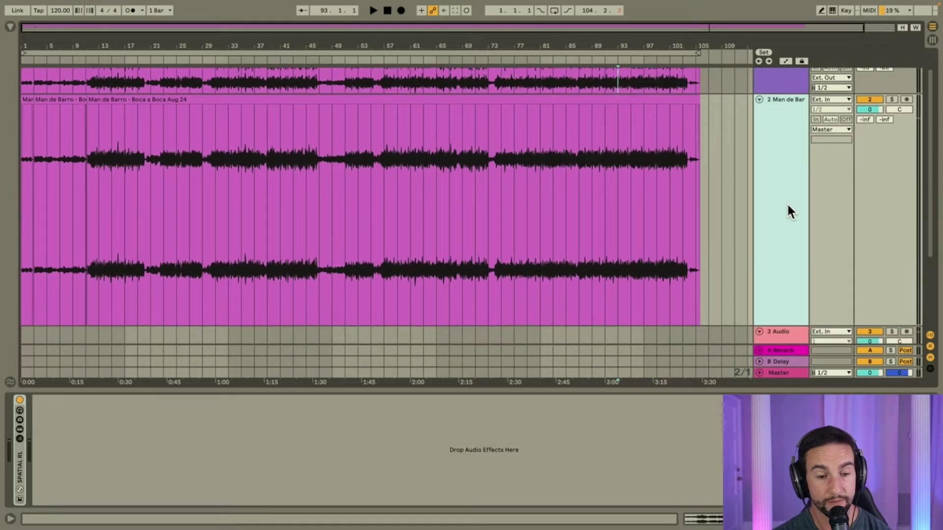
Inspect the Utility device and its output gain at the end of the Master chain, checking track 1's empty chain for comparison
click(776, 373)
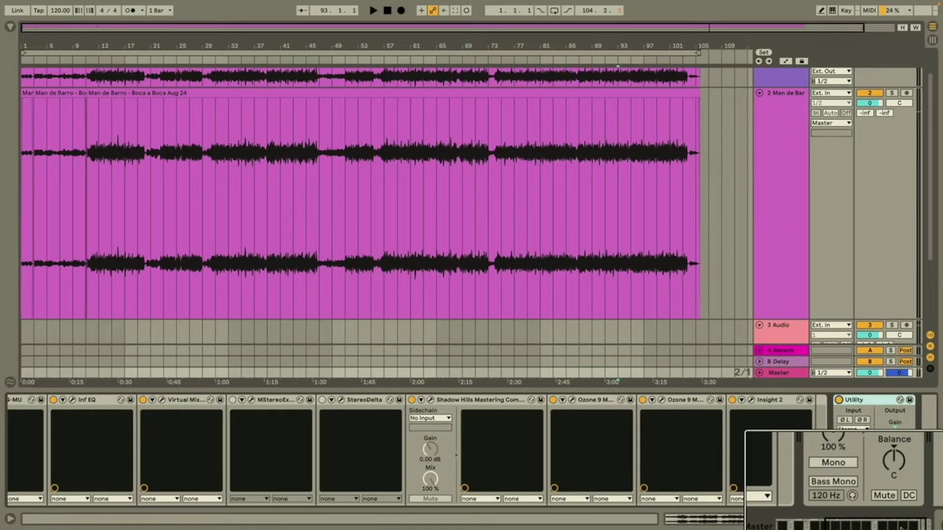
scroll(790, 245, up, 2)
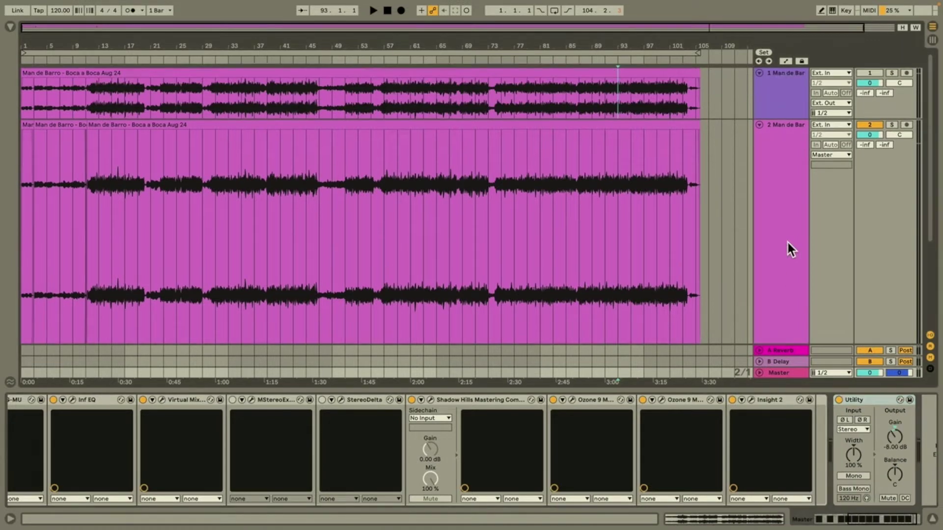
click(783, 86)
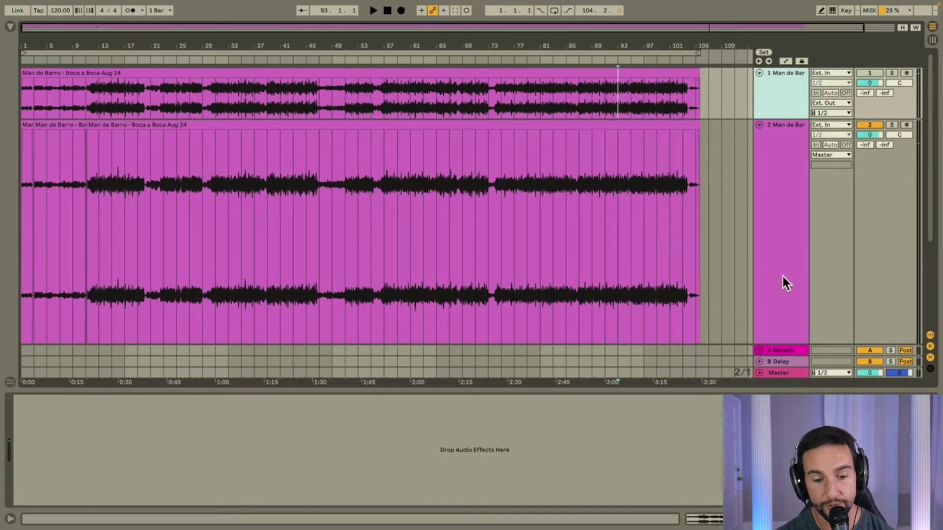
click(781, 372)
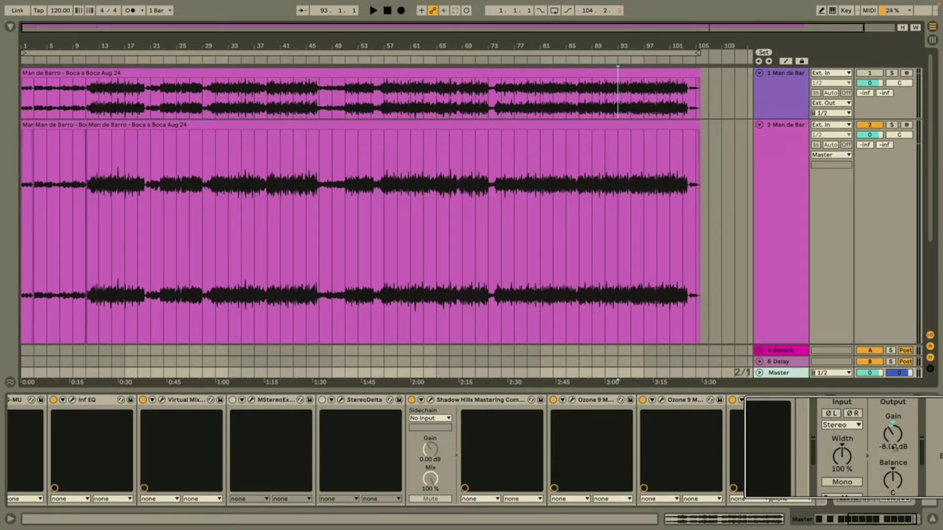
drag(893, 448, 892, 445)
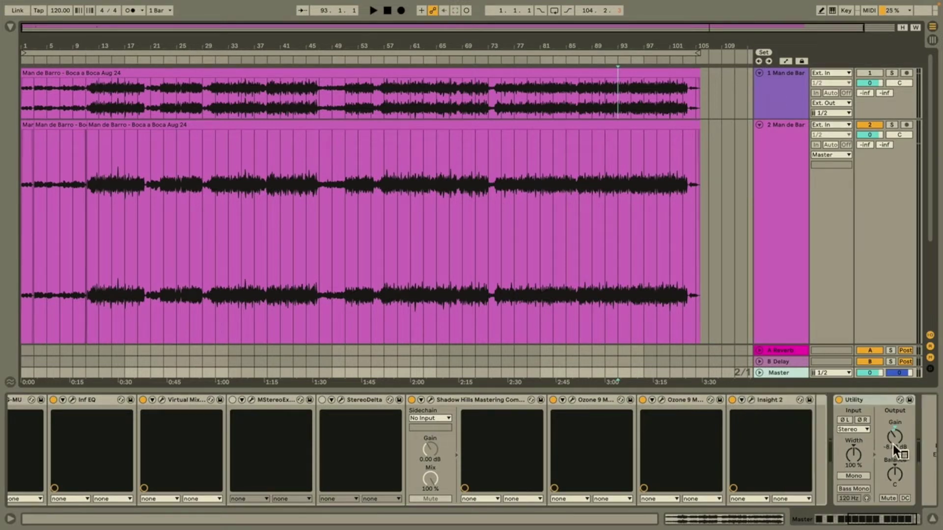
click(876, 399)
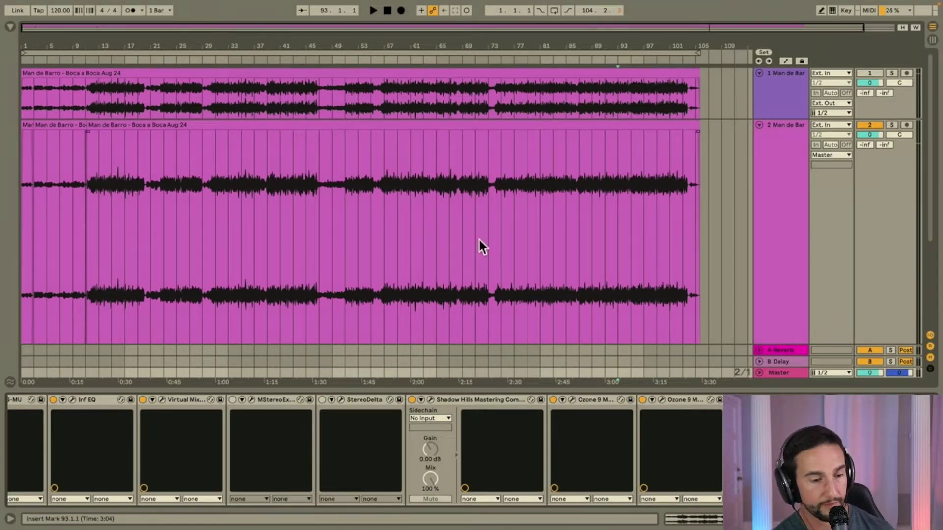
Play the song from bar 33 and solo track 1 for a moment to compare it with track 2
click(228, 198)
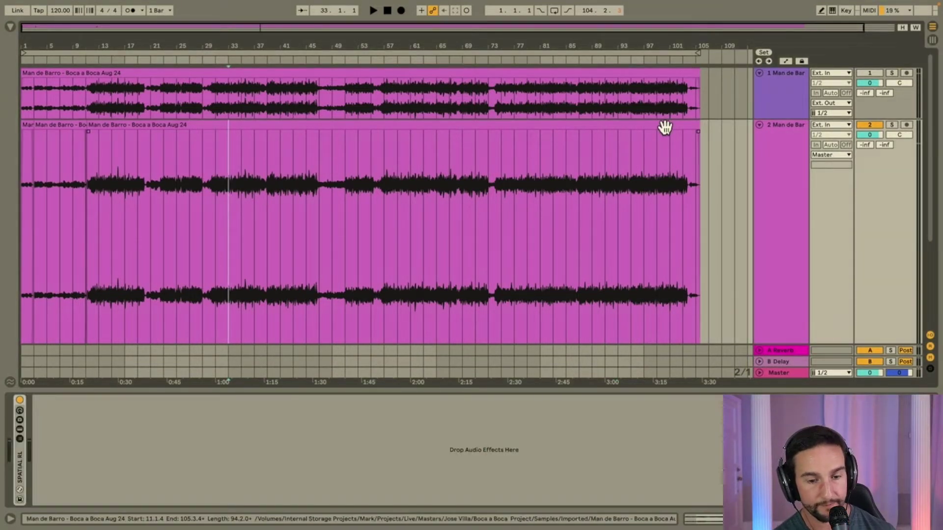
key(space)
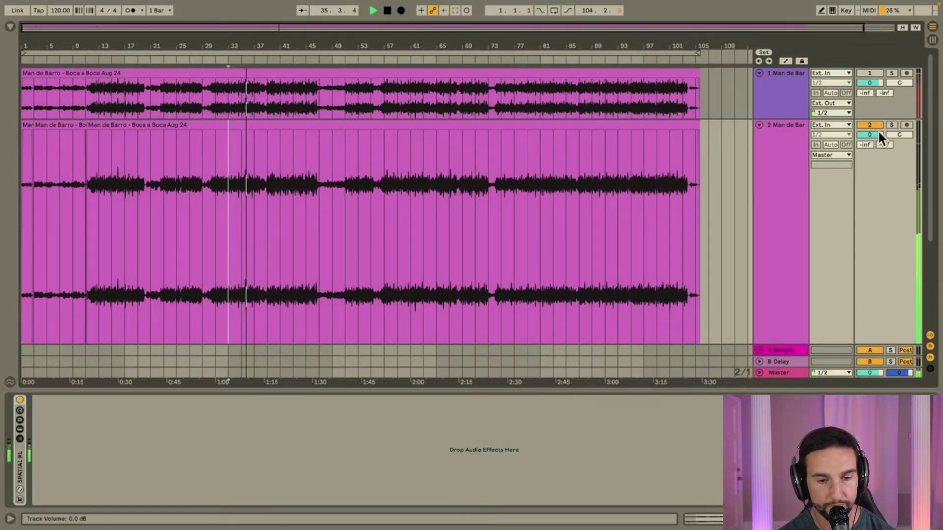
click(890, 70)
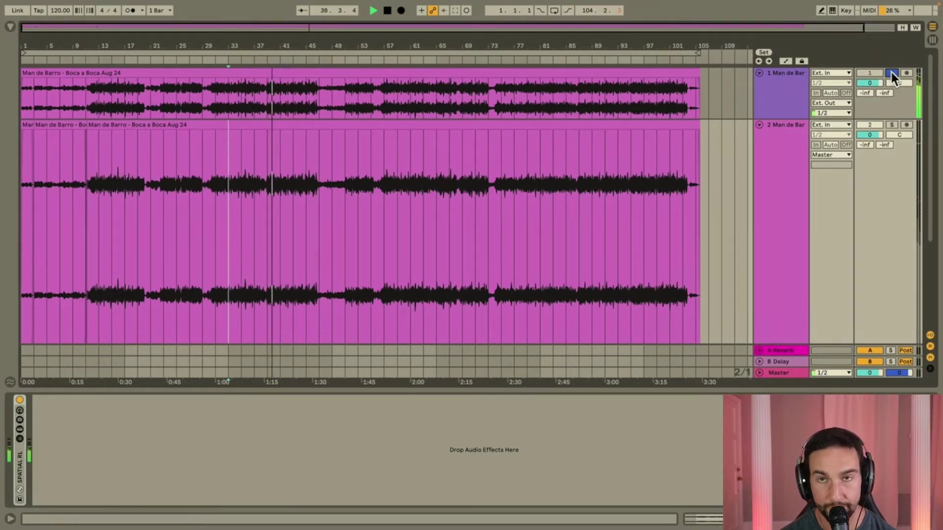
click(890, 70)
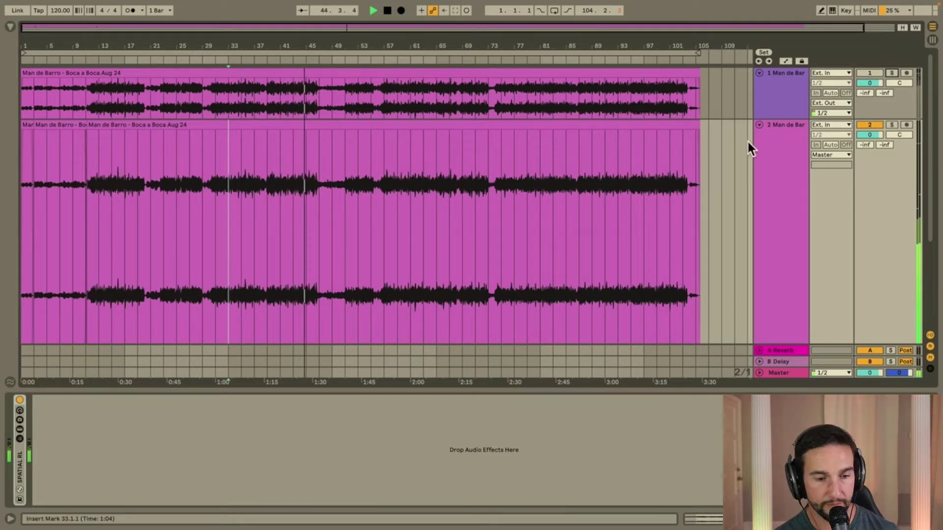
Continue playback from bar 91, toggle track 1's solo on and off twice to compare both versions, and stop playback
click(605, 98)
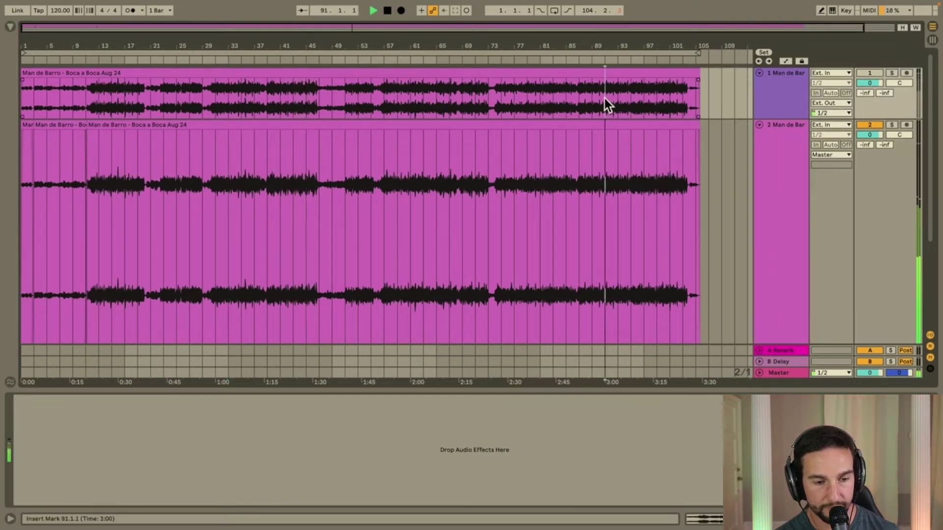
click(890, 70)
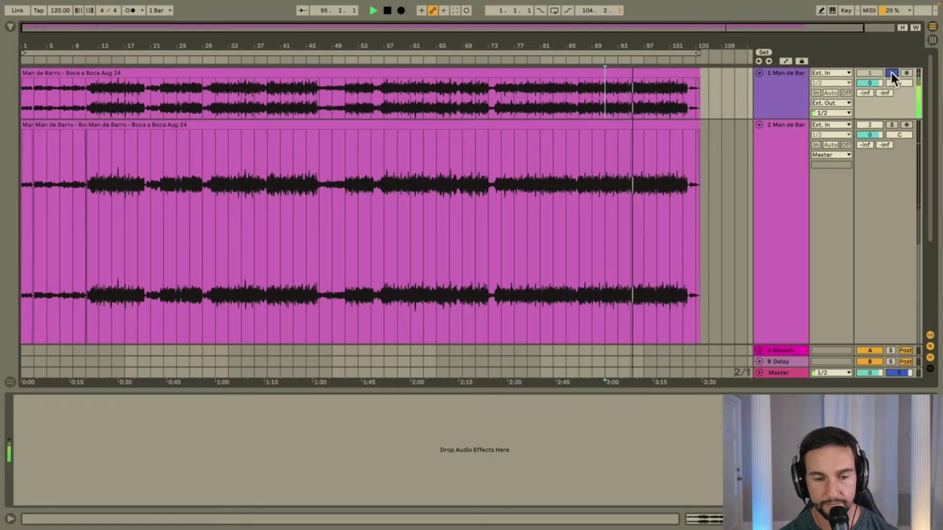
click(891, 70)
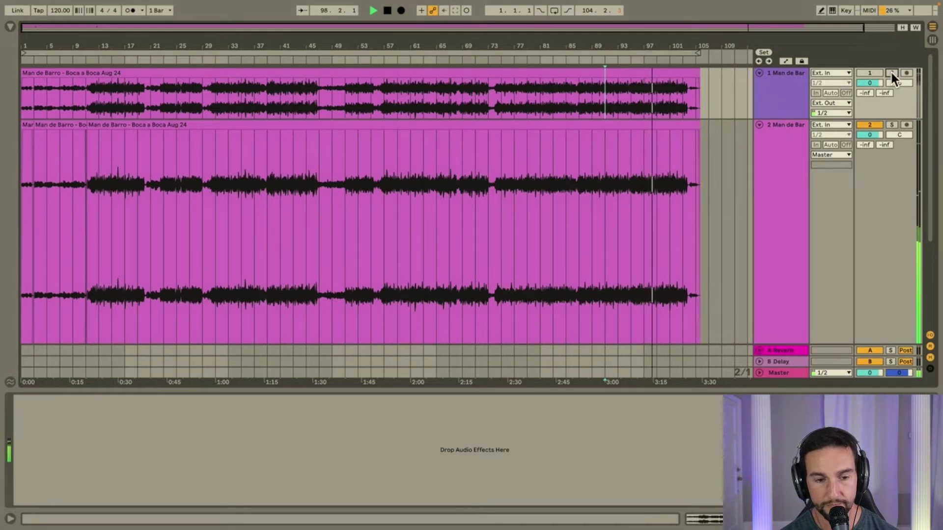
click(890, 70)
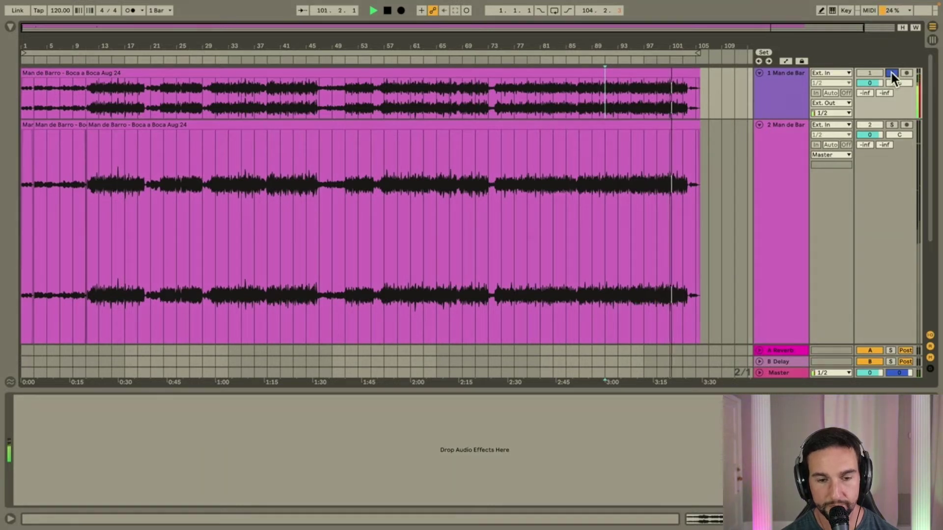
click(891, 71)
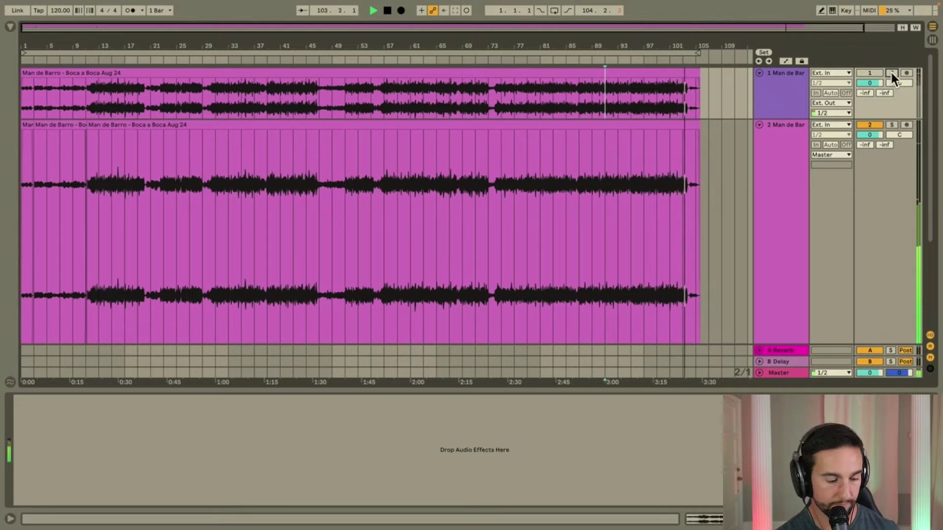
key(space)
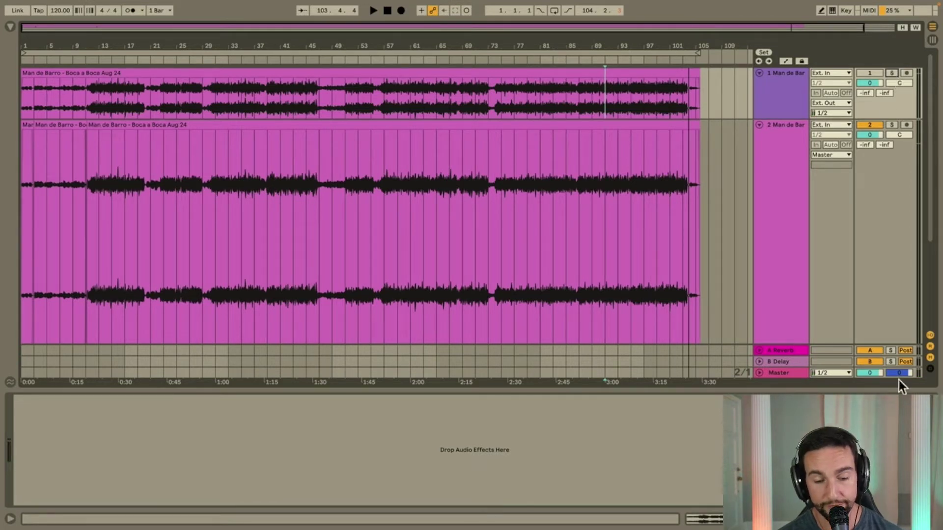
Show the Master track's plugin chain again and return to the device rack on track 2
click(780, 371)
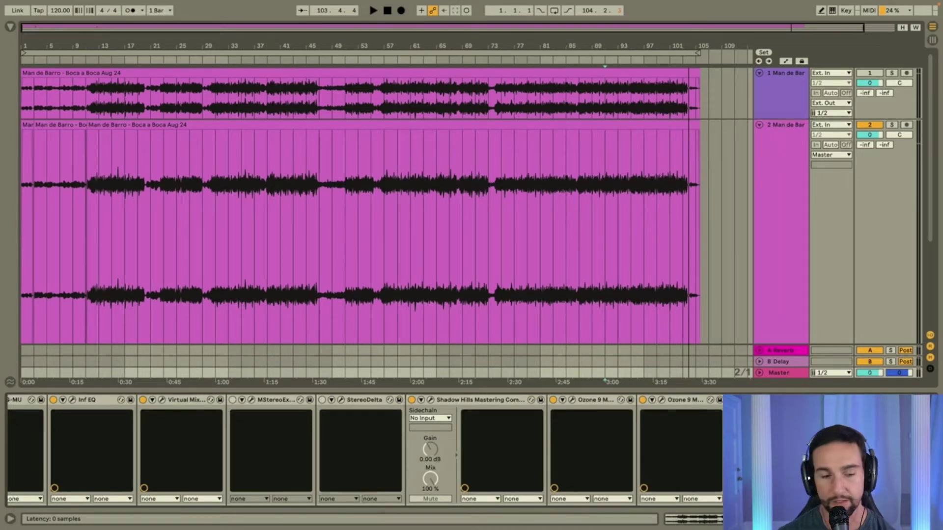
click(775, 235)
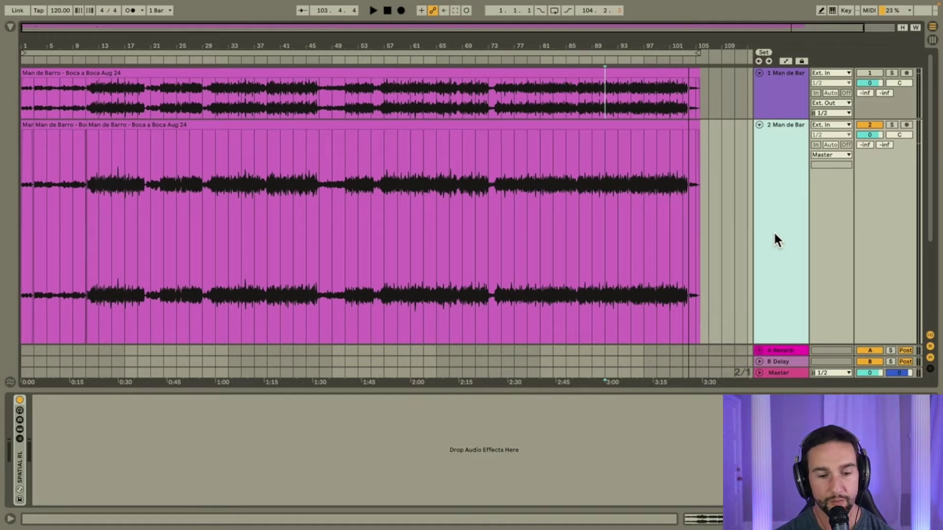
Show the Master track's plugin chain and bring up its Insight 2 loudness meter in front of the arrangement
click(779, 373)
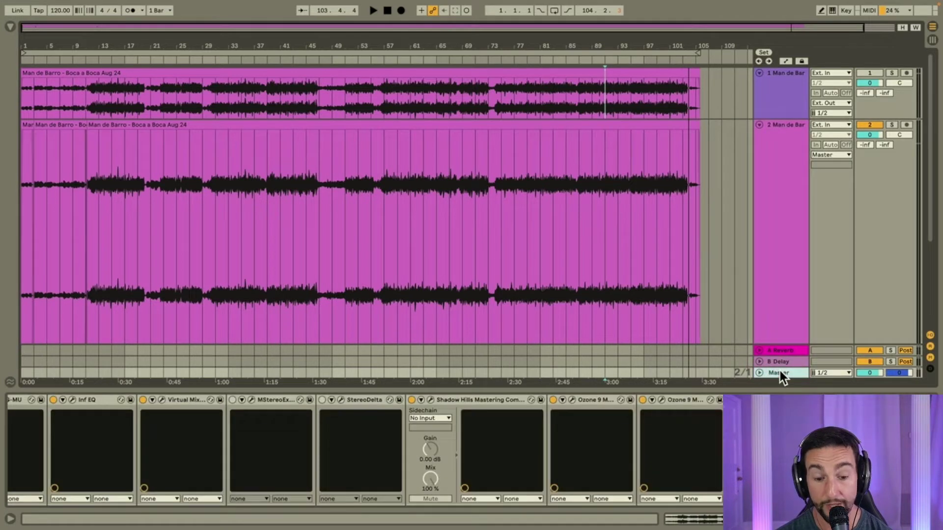
click(775, 264)
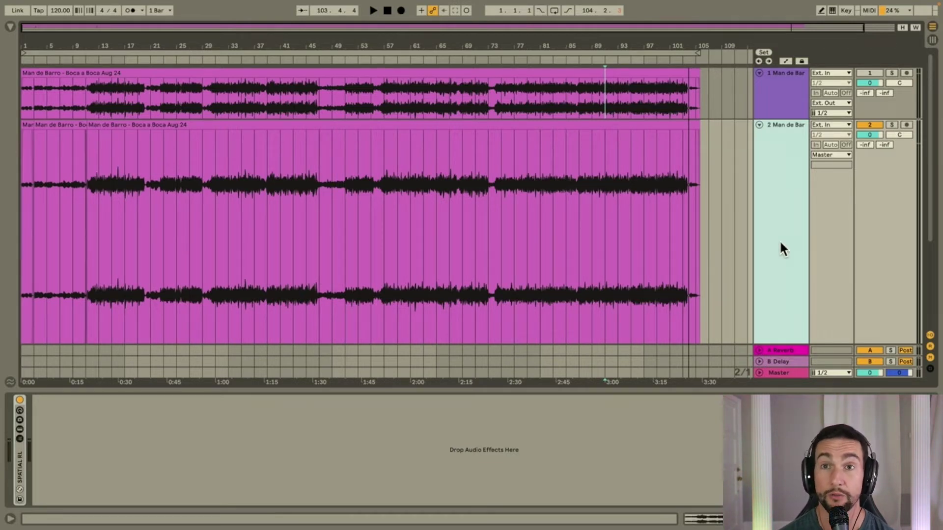
click(779, 372)
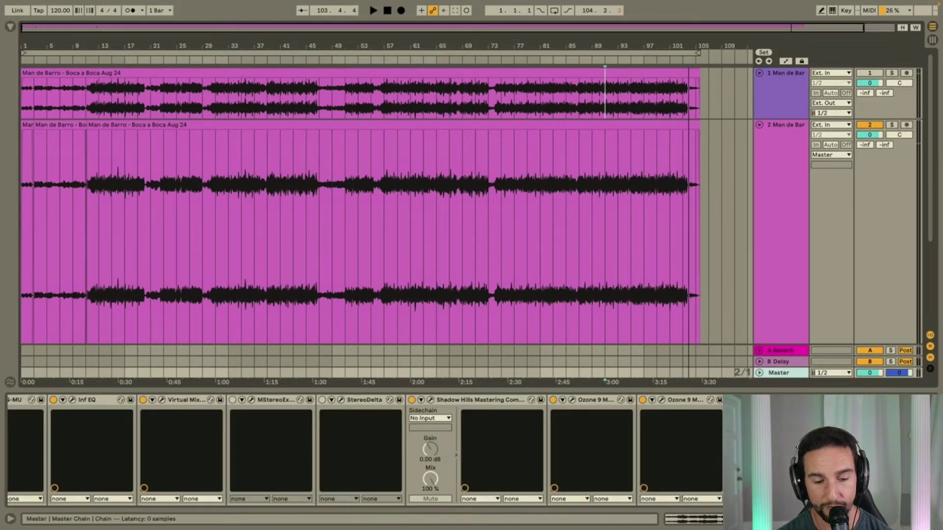
key(super+alt+p)
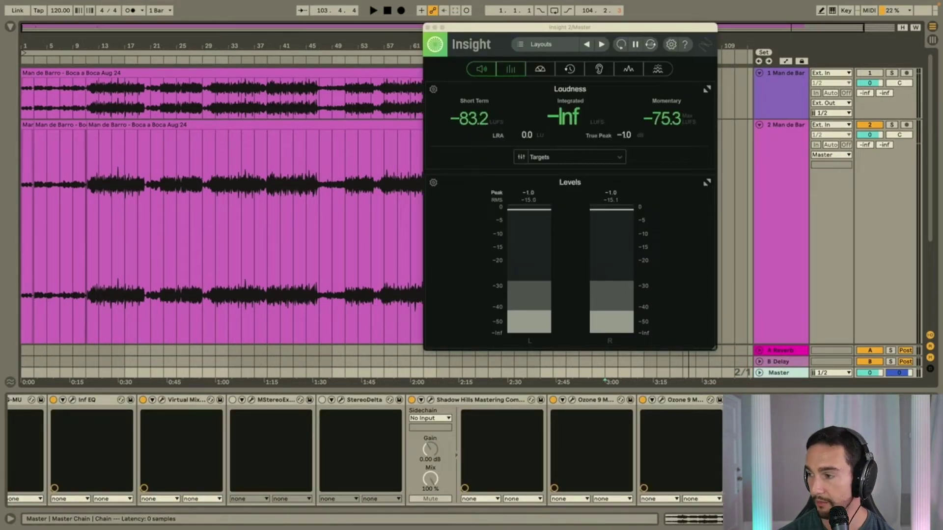
drag(663, 30, 652, 40)
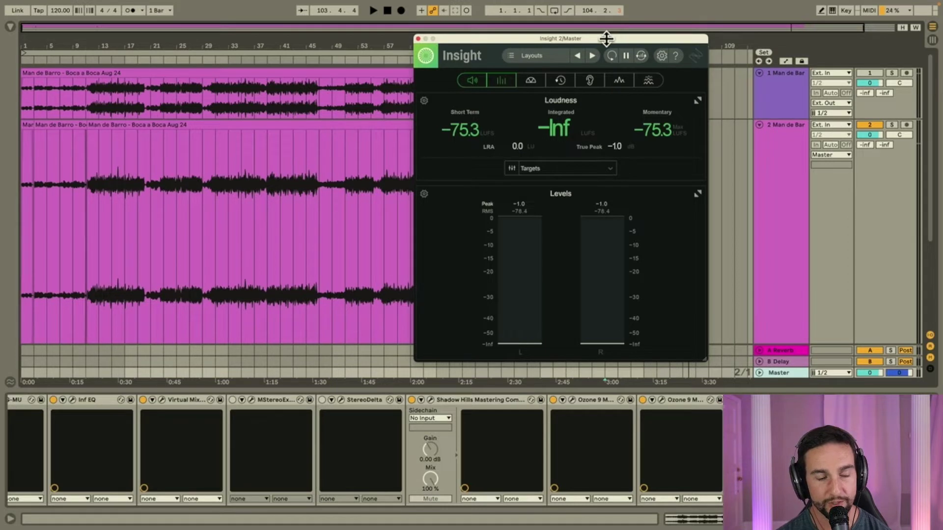
drag(606, 39, 576, 40)
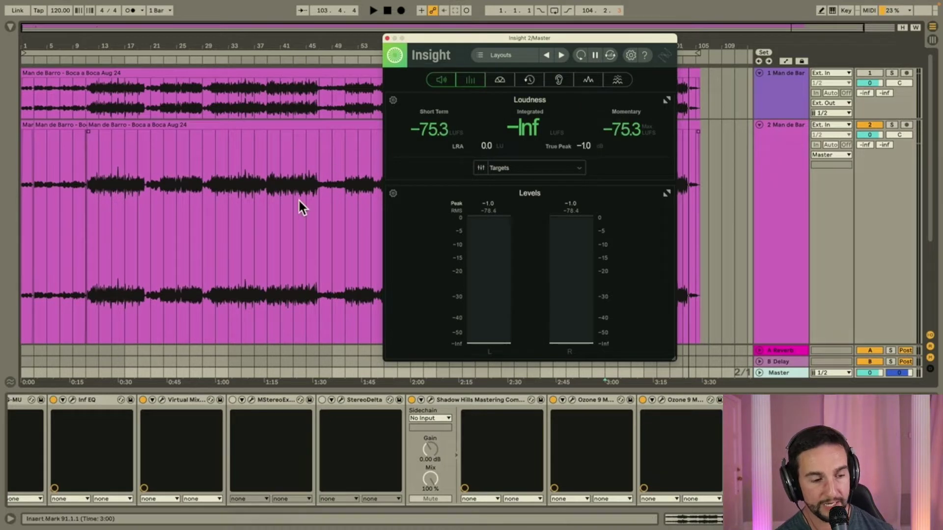
Play the song from bar 33 to about bar 48 while reading Insight 2, and highlight bars 39 to 47 on track 2
click(223, 219)
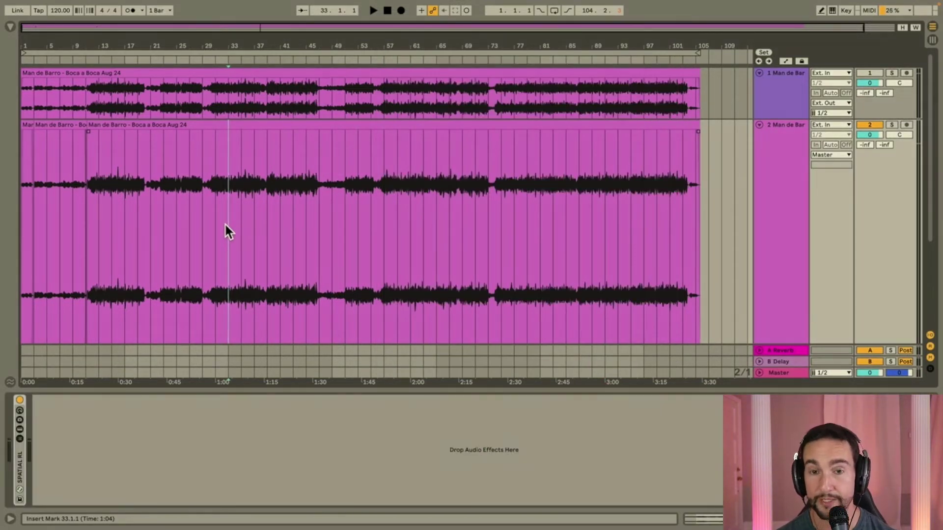
click(783, 374)
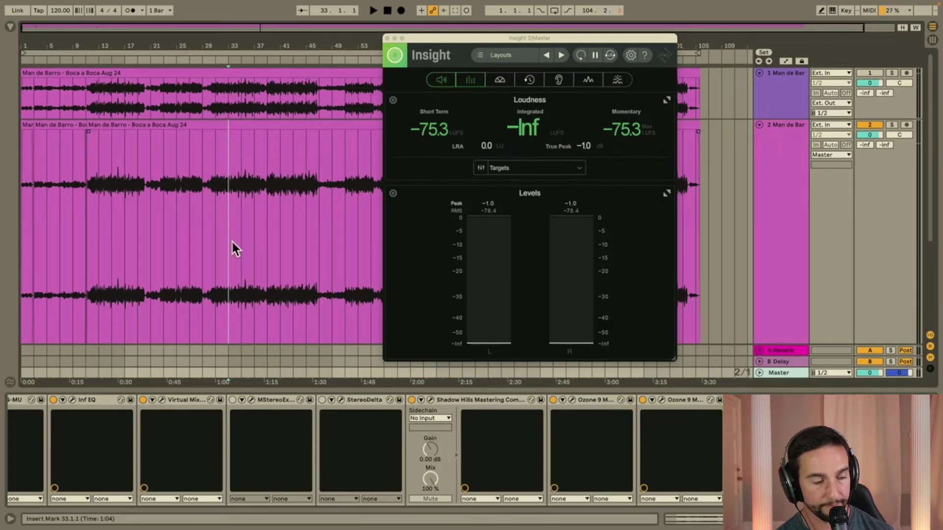
key(space)
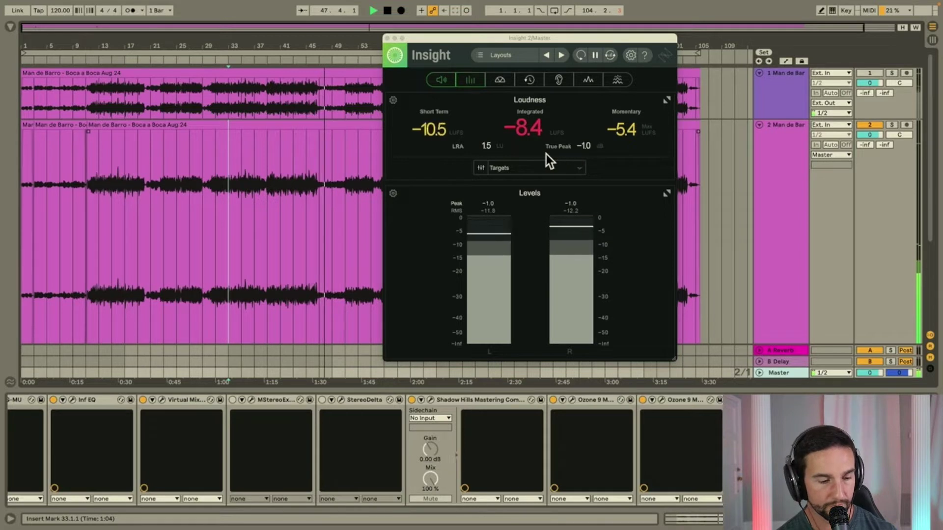
key(space)
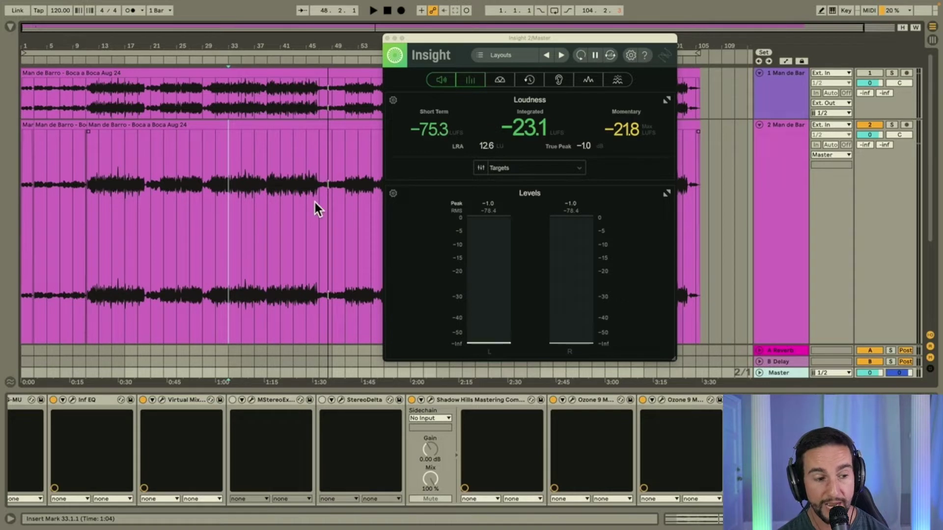
drag(273, 228, 320, 228)
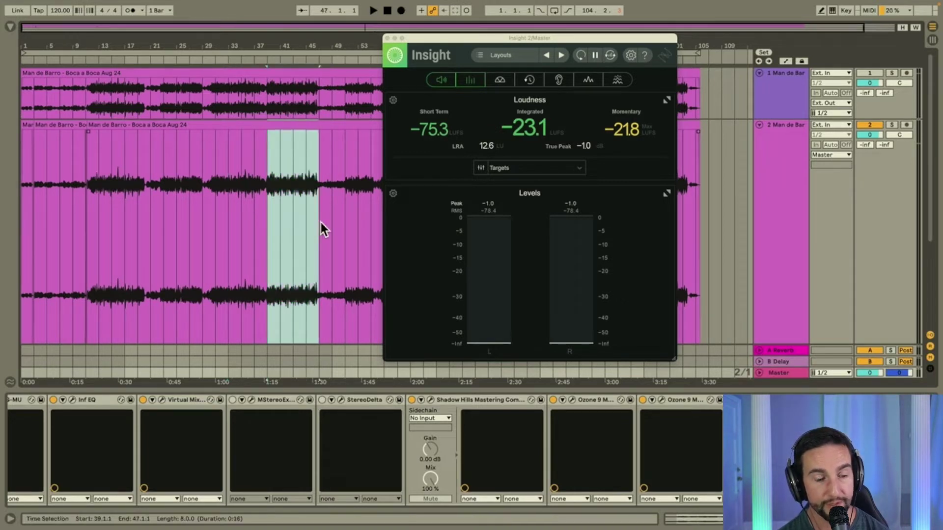
click(294, 232)
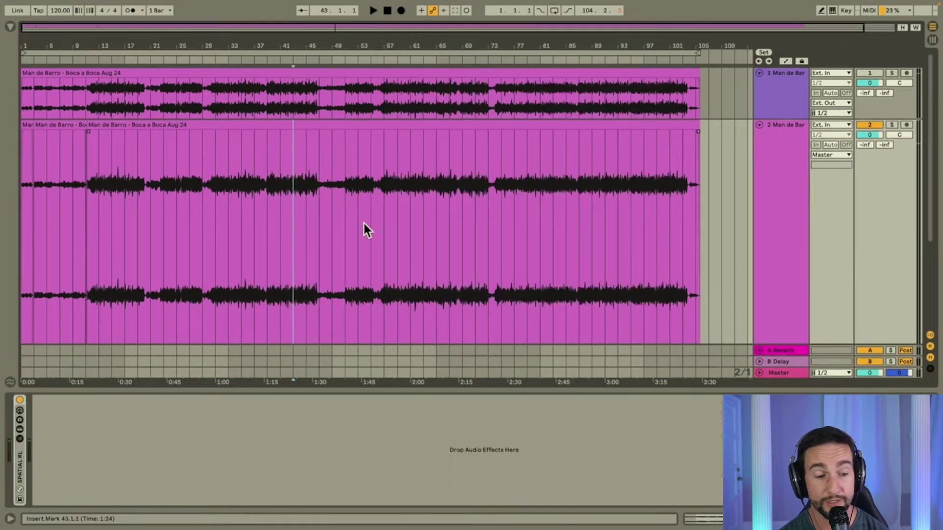
Set the playback start at bar 41 and reopen the Master's Insight 2 meter to examine its True Peak reading
click(778, 372)
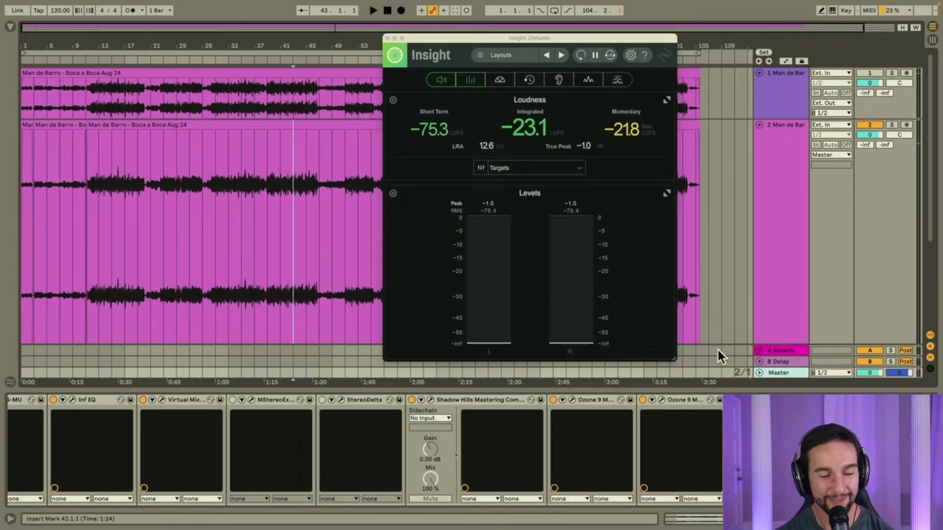
drag(533, 38, 539, 28)
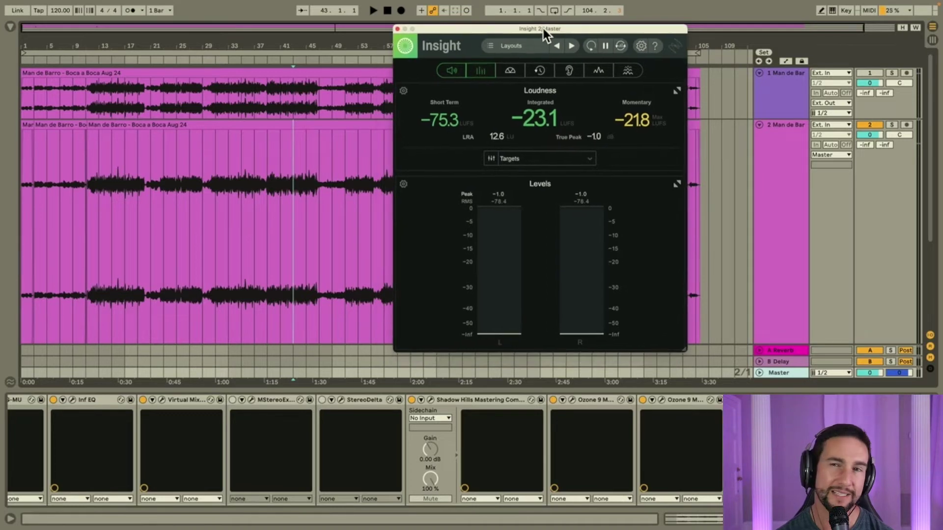
click(284, 197)
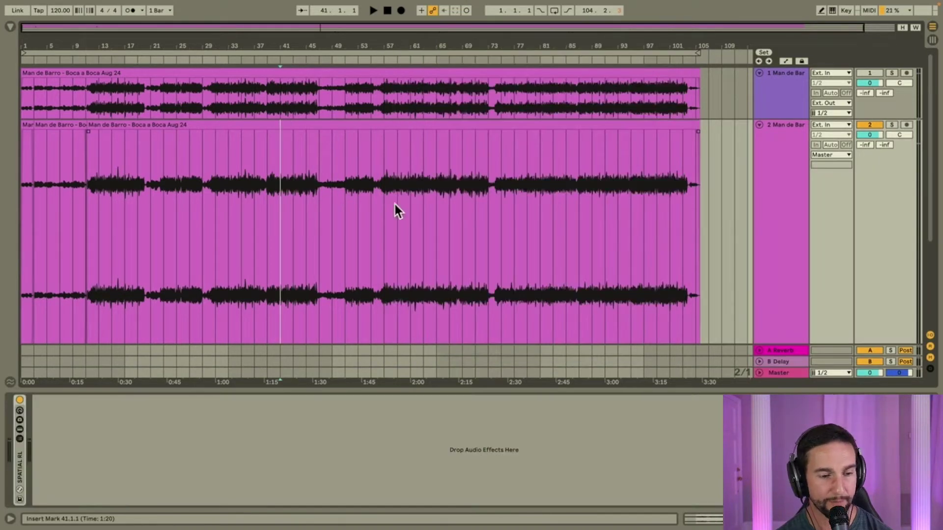
click(777, 374)
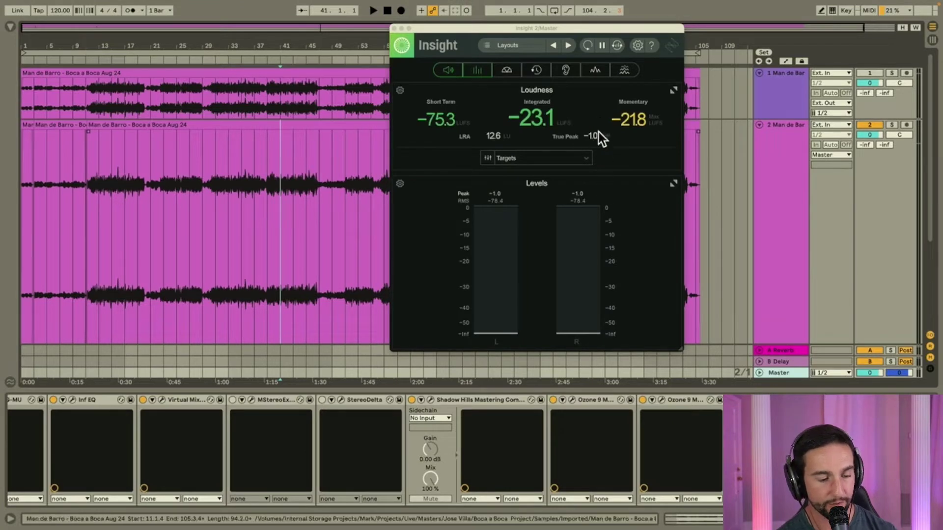
mouse_move(598, 134)
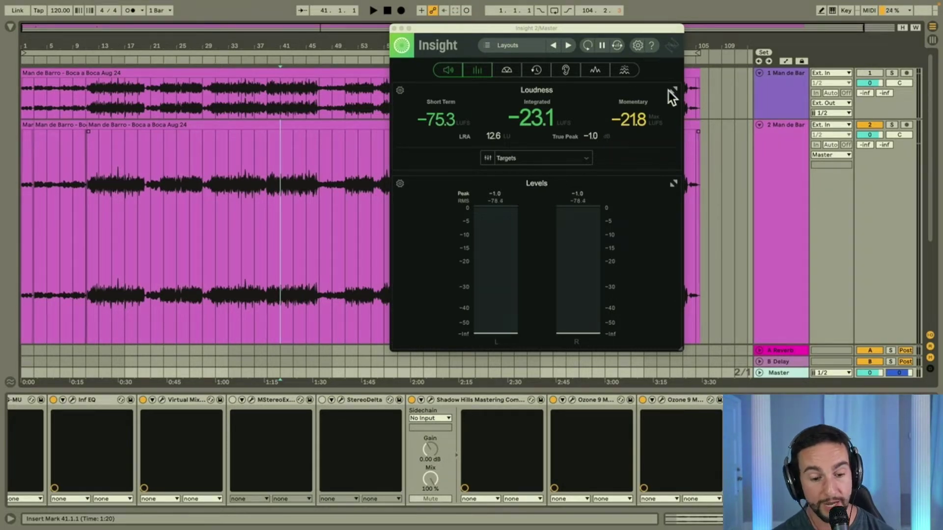
drag(611, 29, 523, 23)
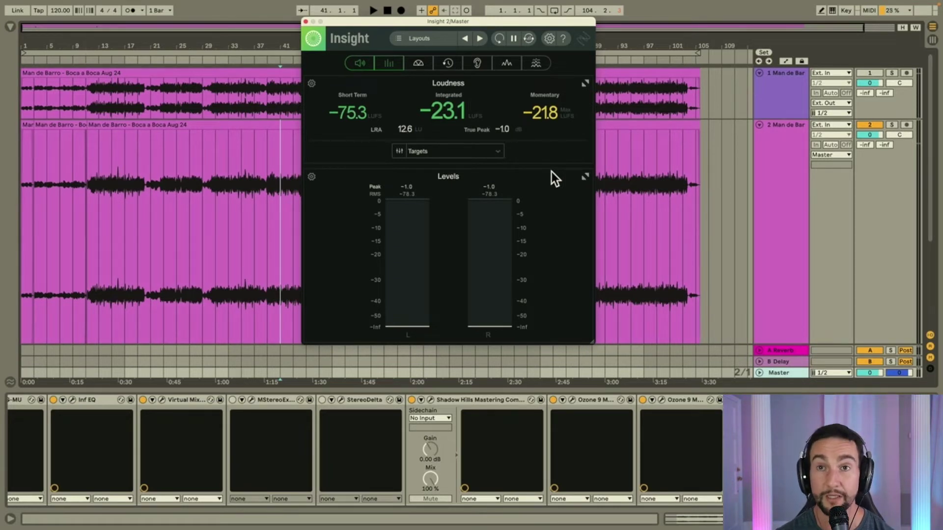
Open both Ozone 9 Maximizer windows from the Master chain and spread them out alongside Insight 2
click(804, 377)
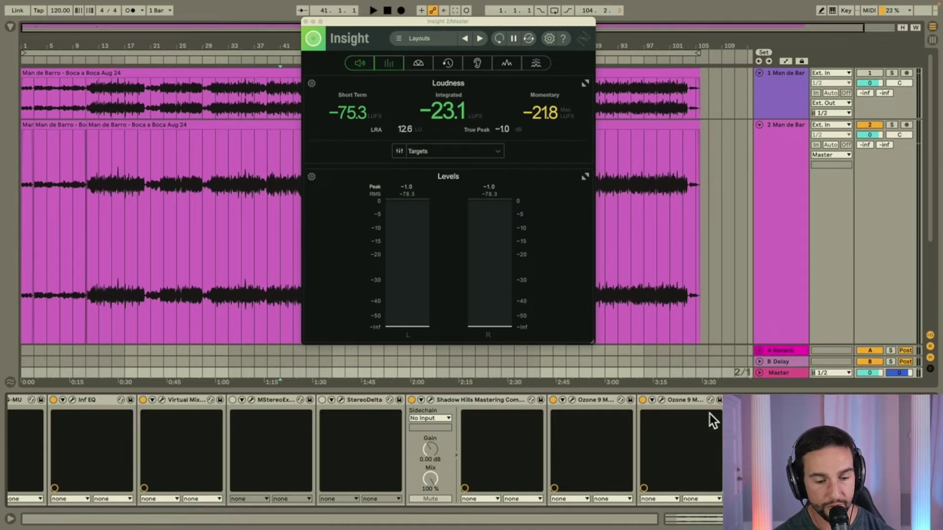
click(593, 399)
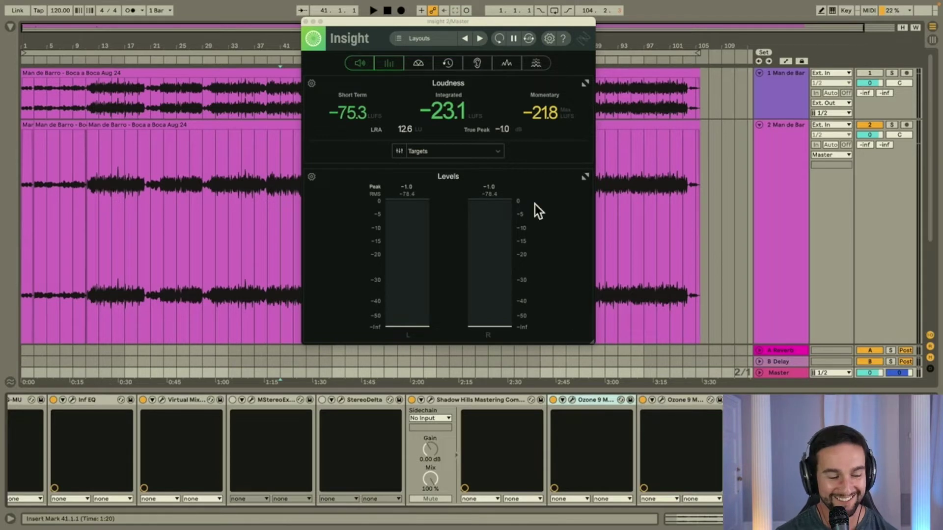
drag(386, 18, 248, 16)
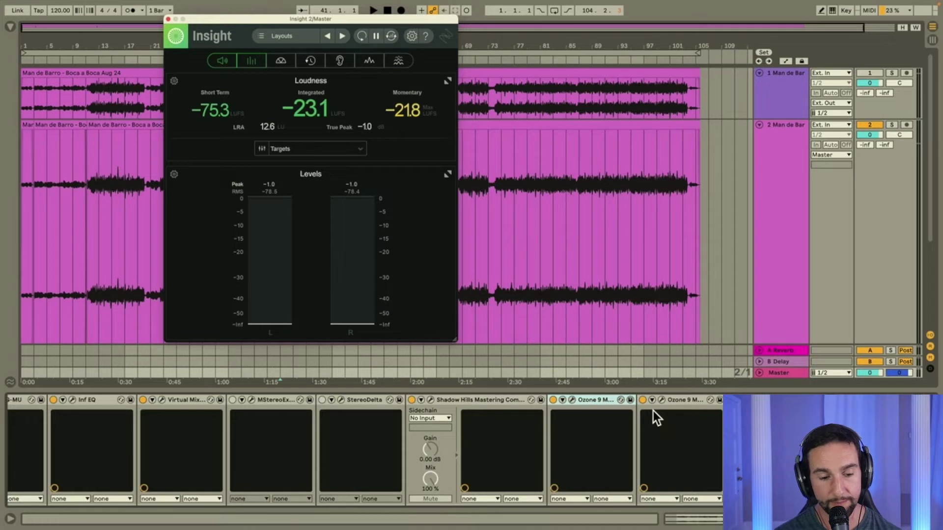
click(662, 400)
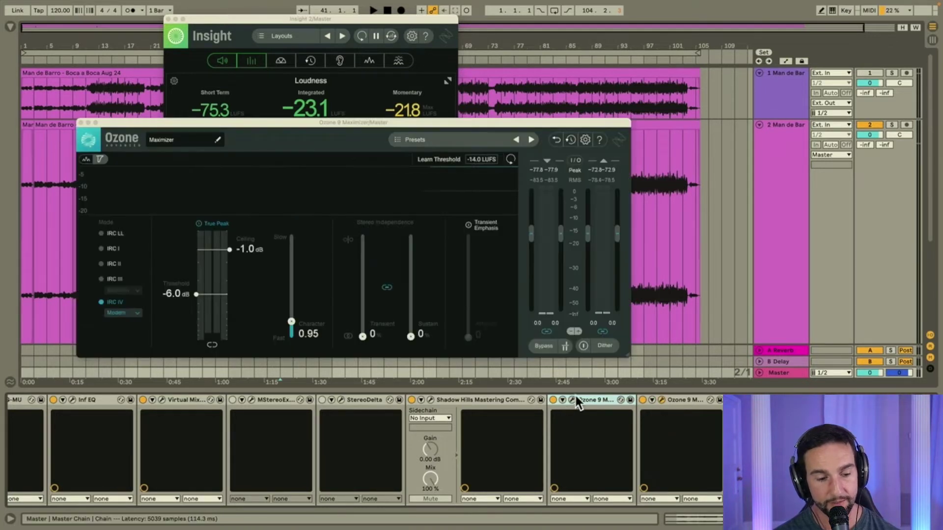
click(572, 399)
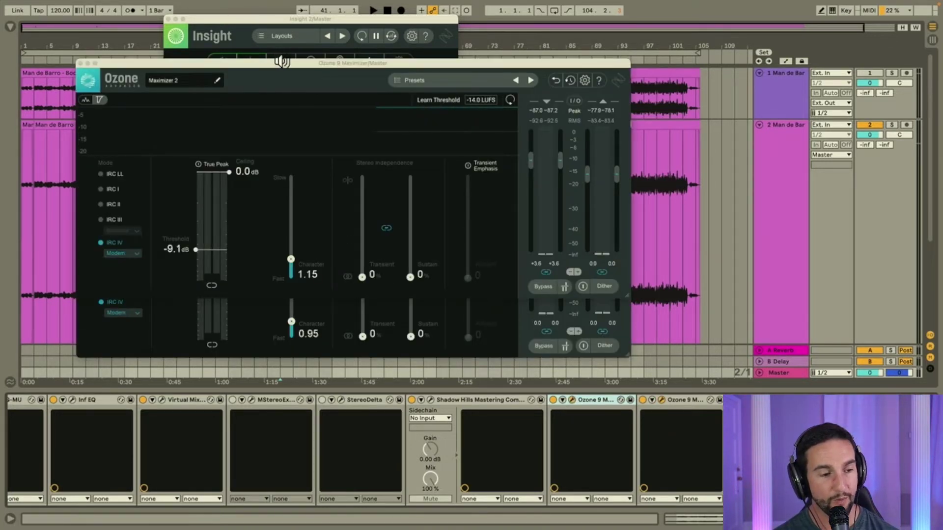
drag(281, 62, 366, 28)
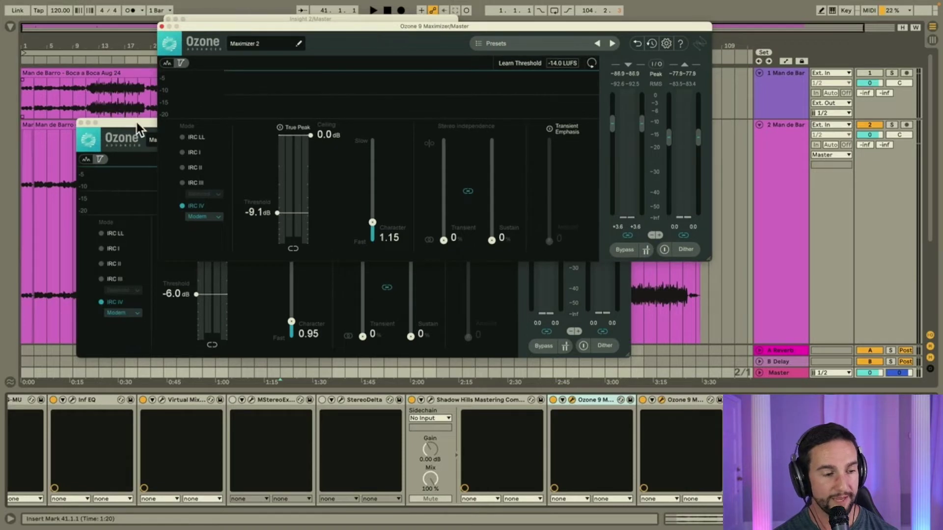
drag(136, 123, 440, 51)
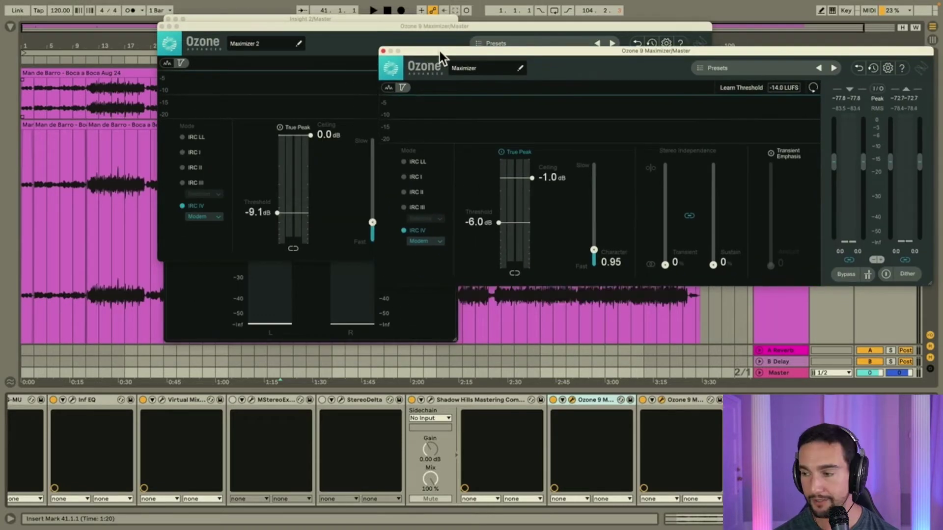
Close the Maximizer 2 window and position the remaining Maximizer so its ceiling setting can be examined
drag(302, 24, 186, 188)
drag(476, 49, 496, 45)
click(38, 194)
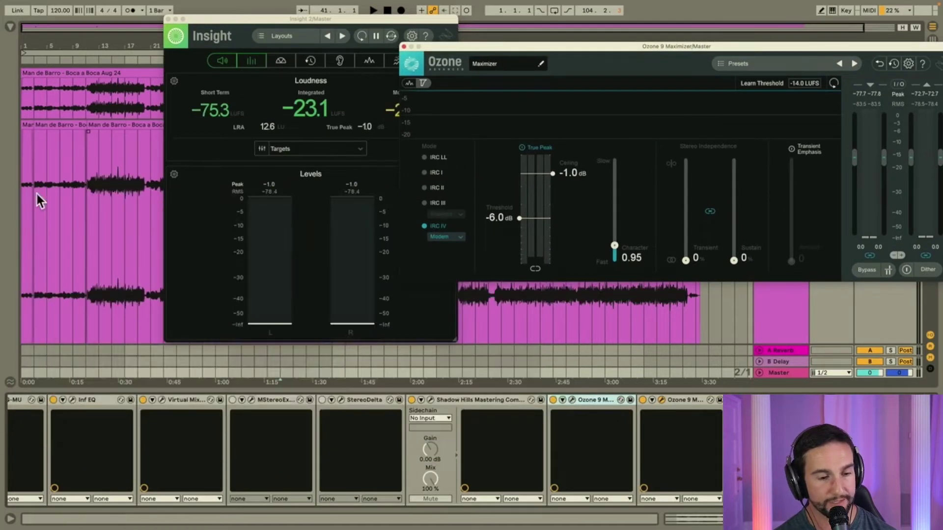
drag(576, 49, 481, 69)
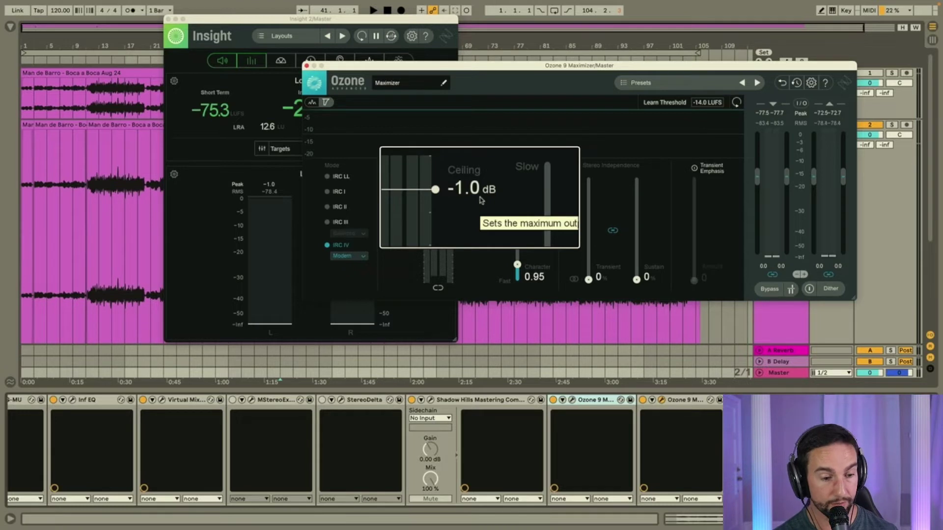
Compare Insight 2's True Peak with the Maximizer's ceiling and play the song from bar 41 to watch its limiting
click(410, 23)
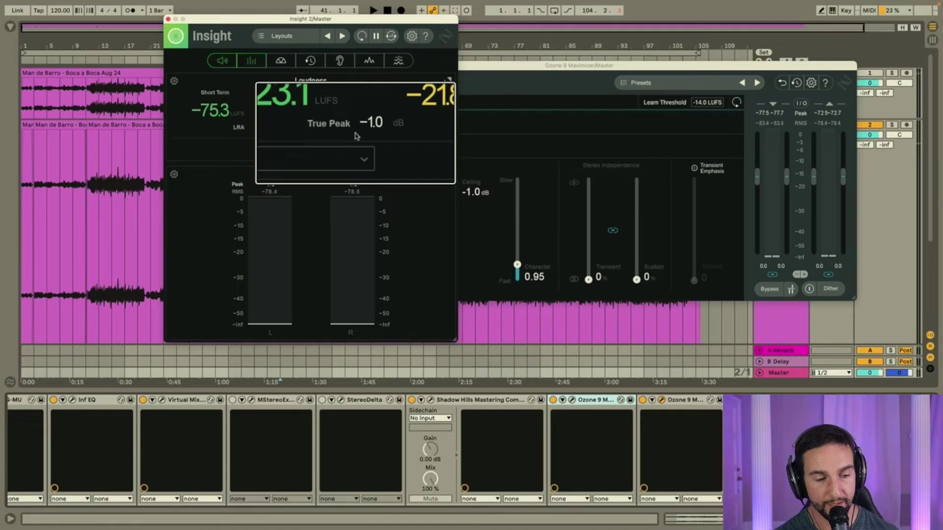
click(480, 66)
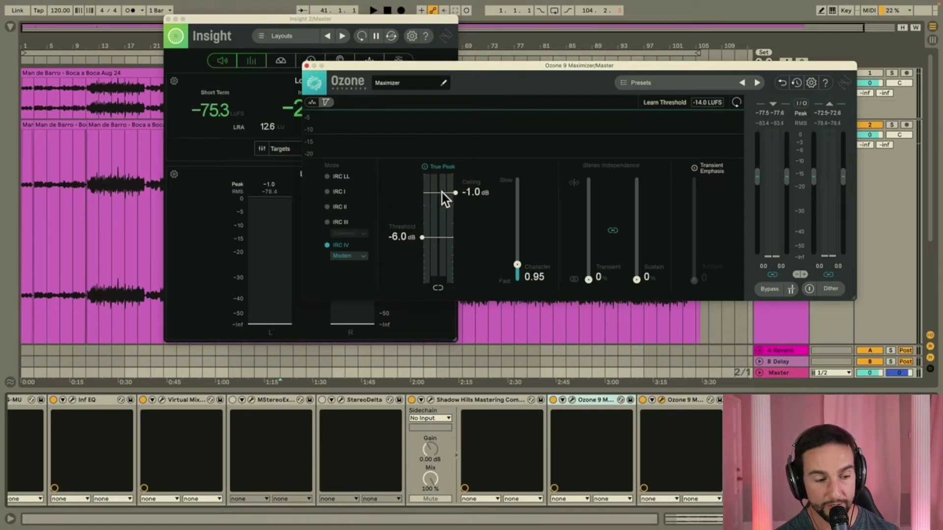
key(space)
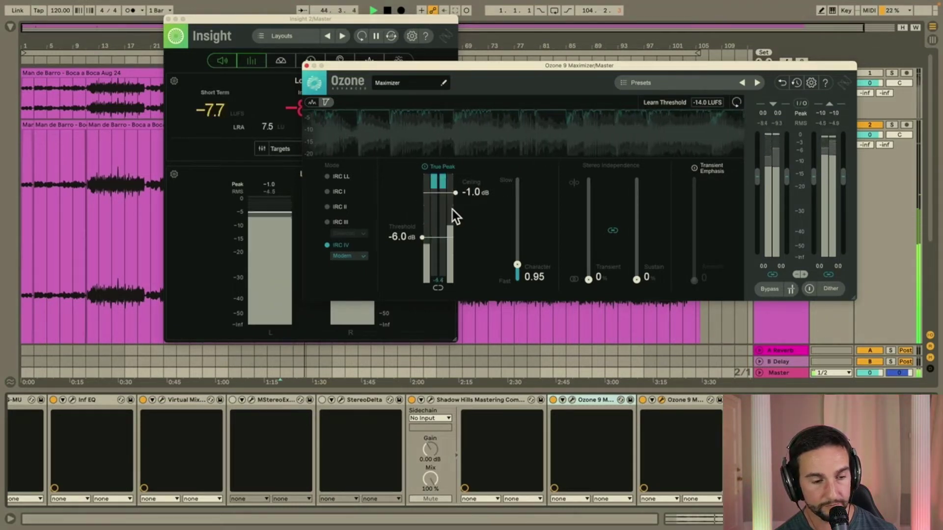
key(space)
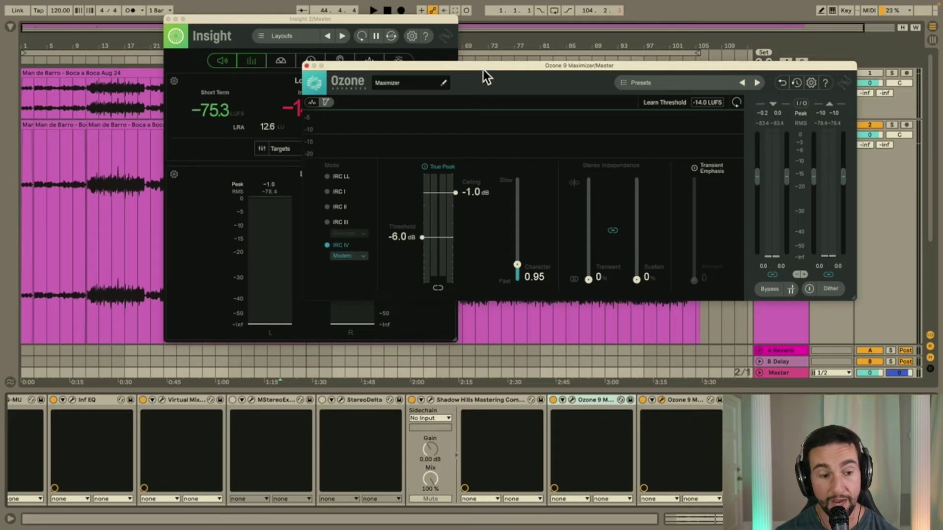
Close the Insight 2 and Ozone 9 Maximizer windows and examine both tracks' waveforms around bar 96
mouse_move(483, 72)
mouse_down()
mouse_move(508, 63)
mouse_move(488, 66)
mouse_up()
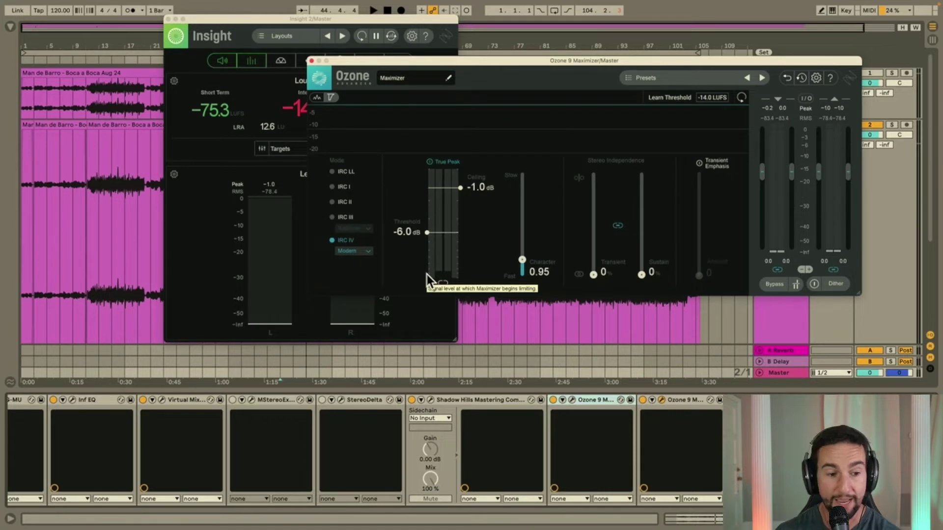
click(167, 19)
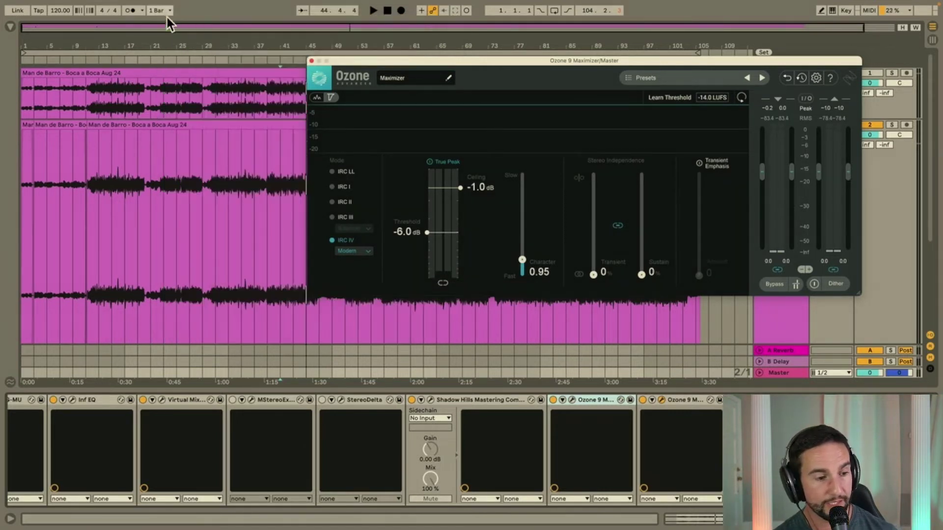
click(312, 61)
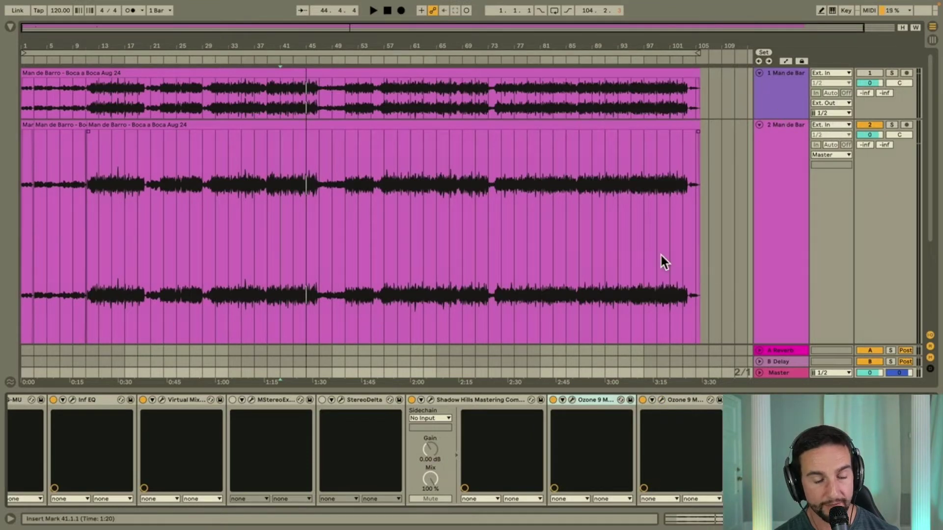
scroll(661, 255, up, 10)
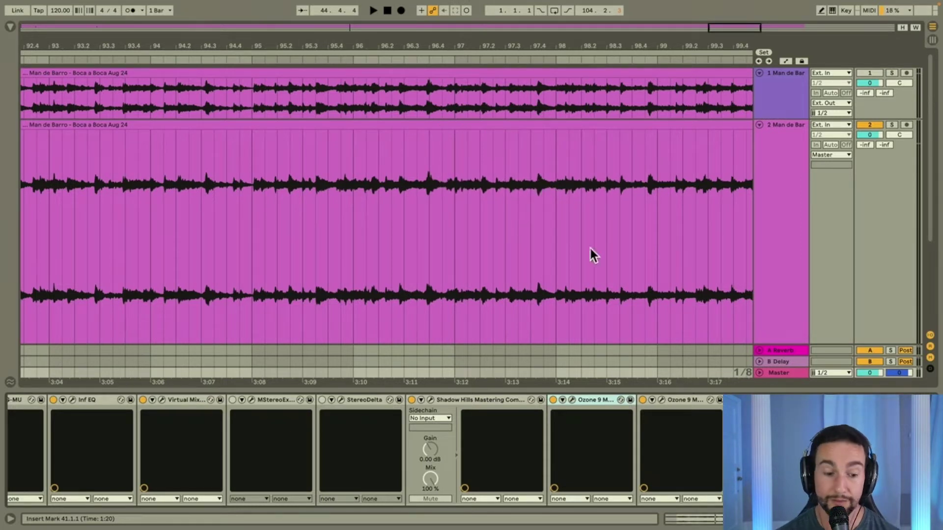
Open the Ozone 9 Maximizer with the -1.0 dB ceiling and examine its IRC IV style options, leaving Modern selected
click(663, 400)
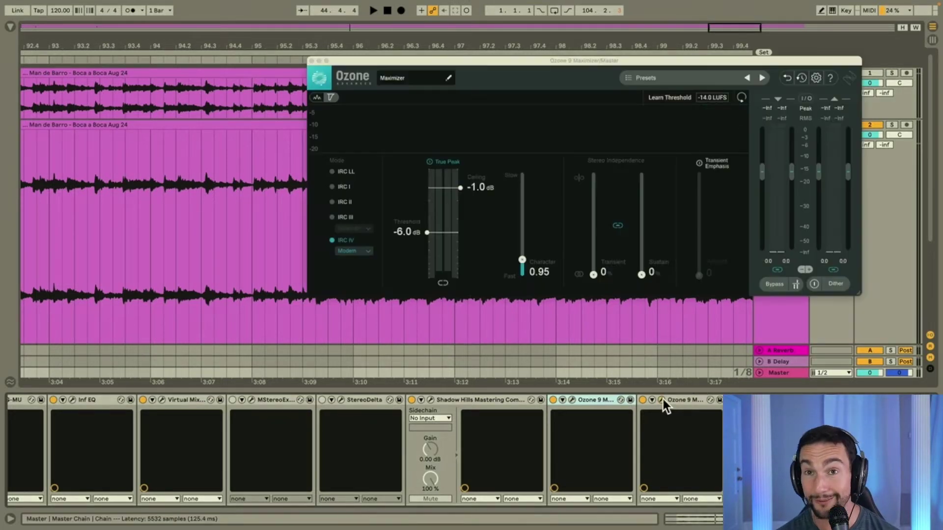
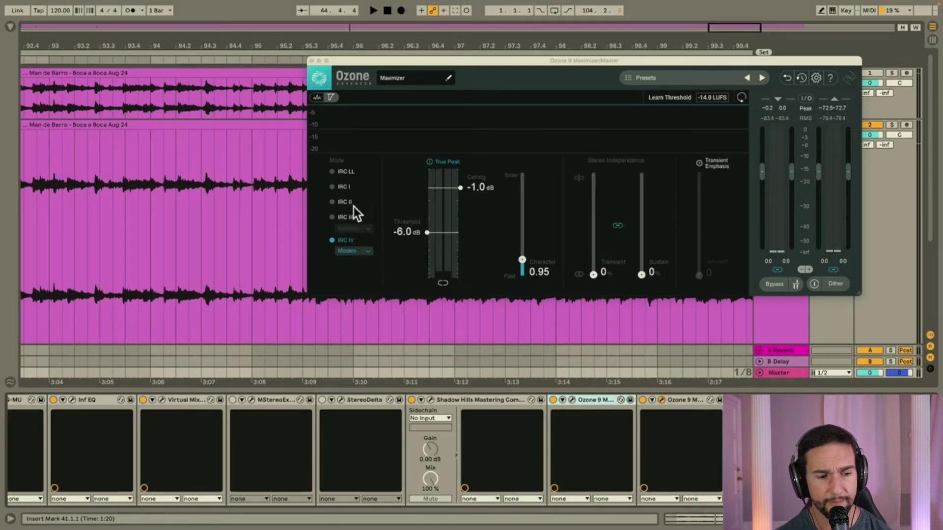
click(354, 252)
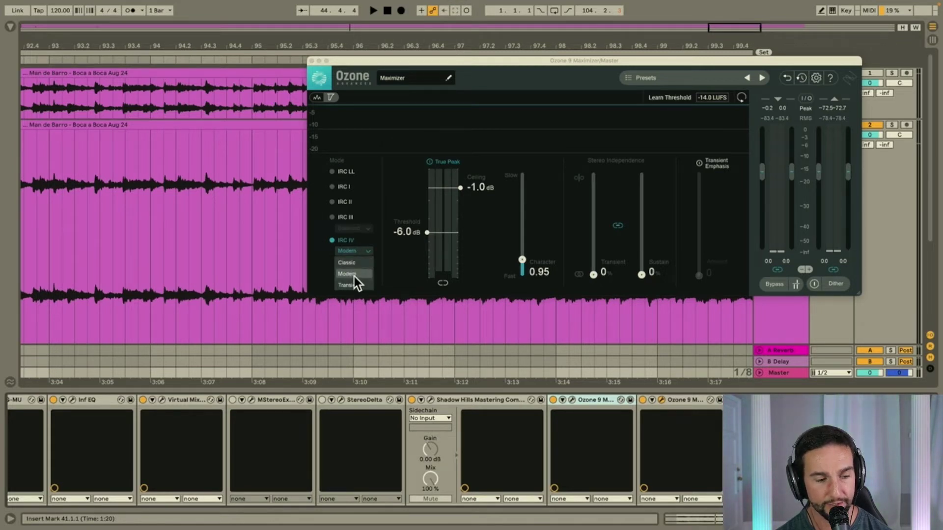
click(320, 275)
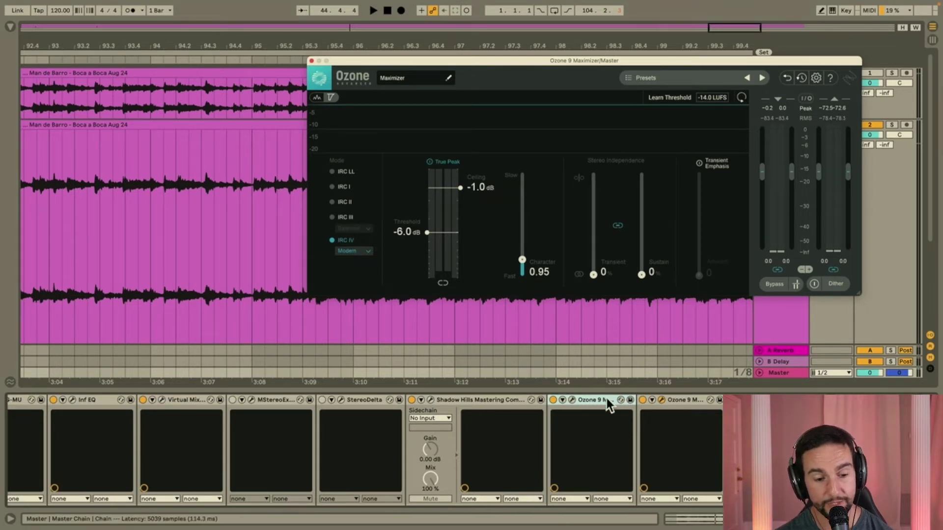
Open the Maximizer 2 window and arrange both Maximizers side by side to compare their limiter settings
click(573, 400)
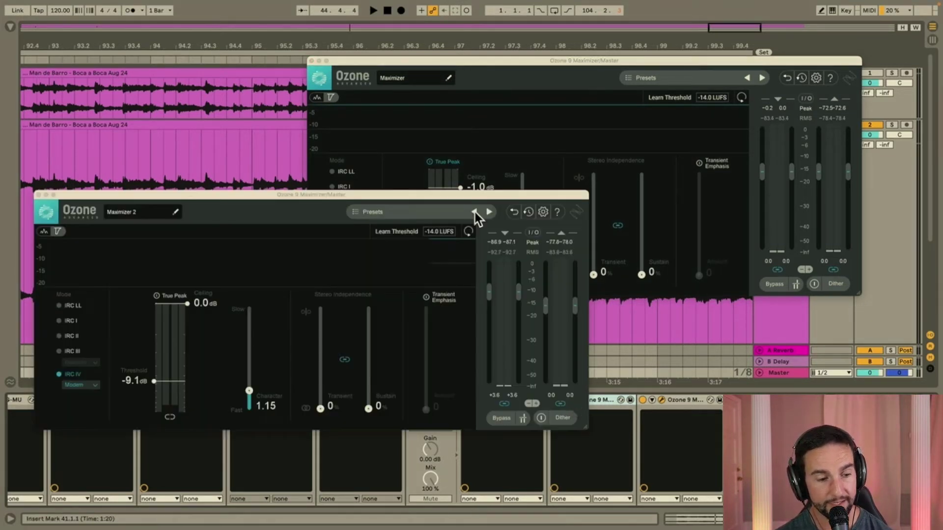
drag(447, 192, 447, 70)
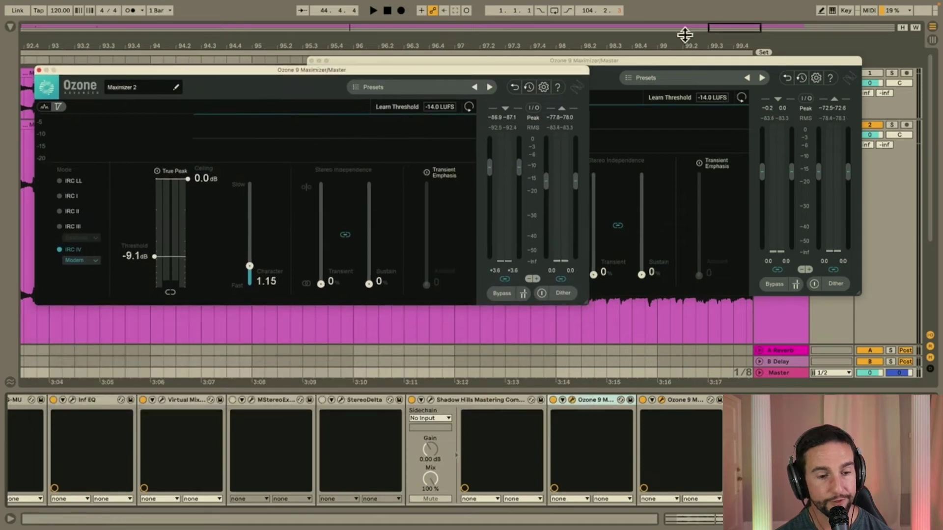
drag(660, 61, 688, 61)
drag(787, 164, 783, 216)
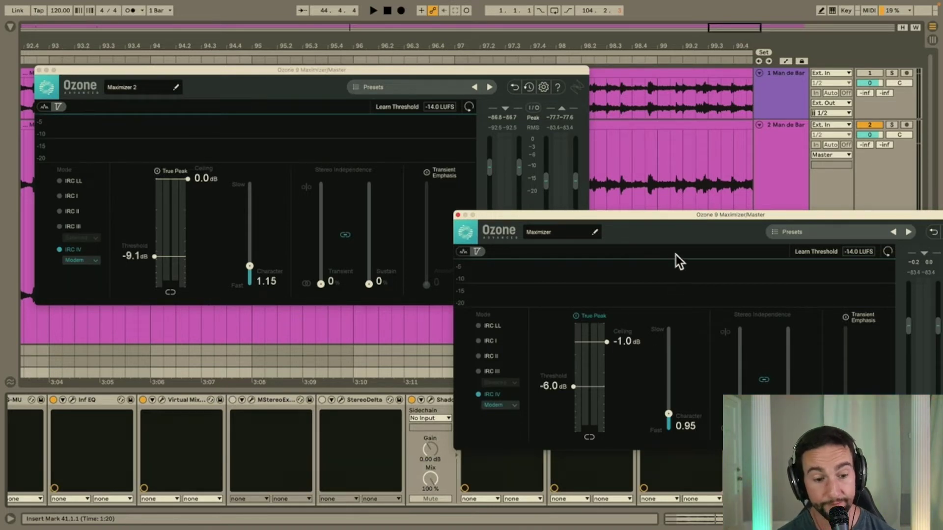
drag(680, 218, 660, 38)
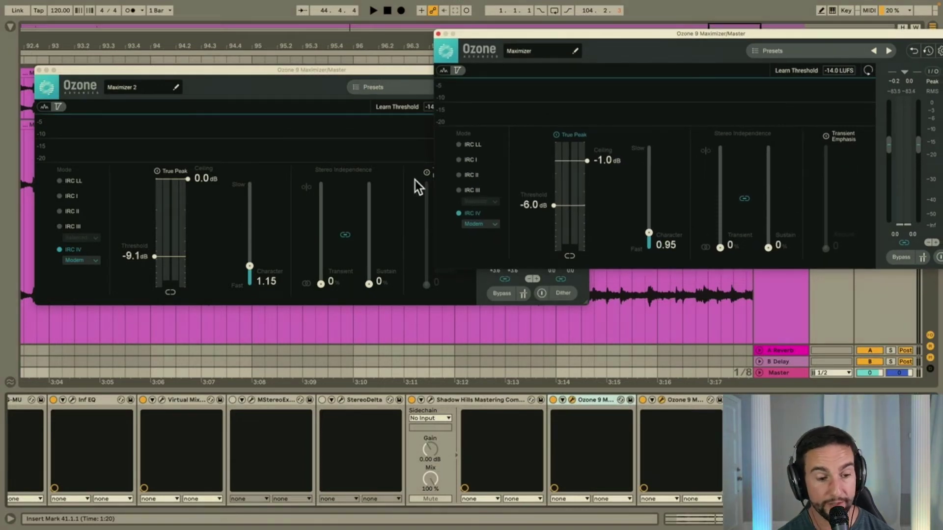
drag(714, 37, 765, 39)
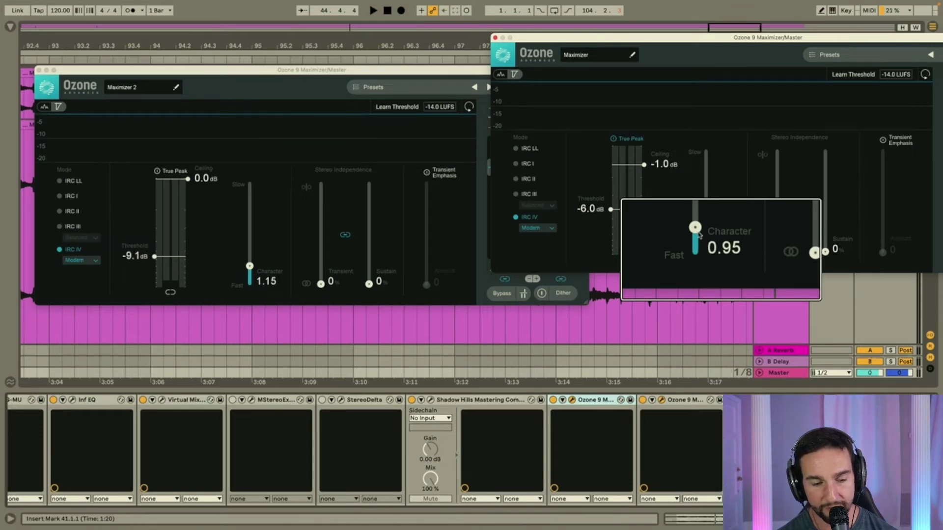
Try the Maximizer's Character at 0.00, return it to 0.95 and close both Maximizer windows
drag(699, 234, 701, 263)
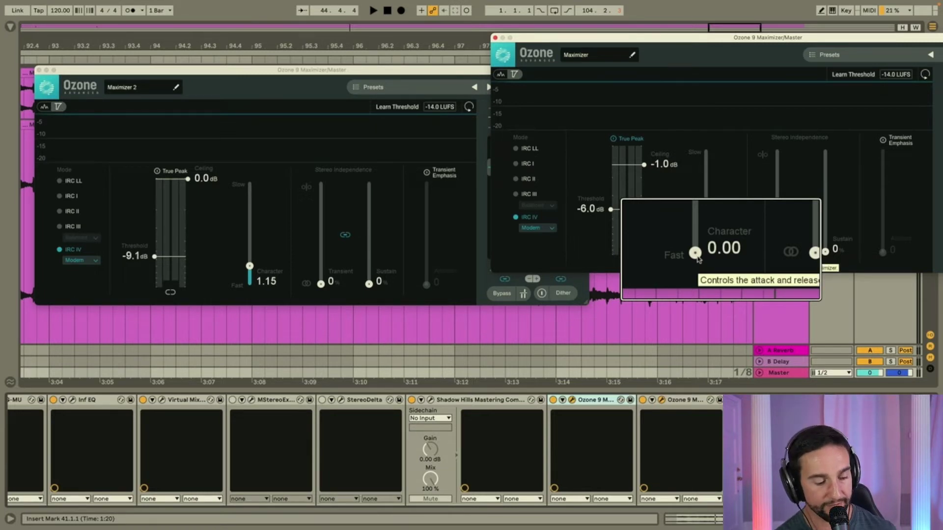
drag(696, 255, 695, 226)
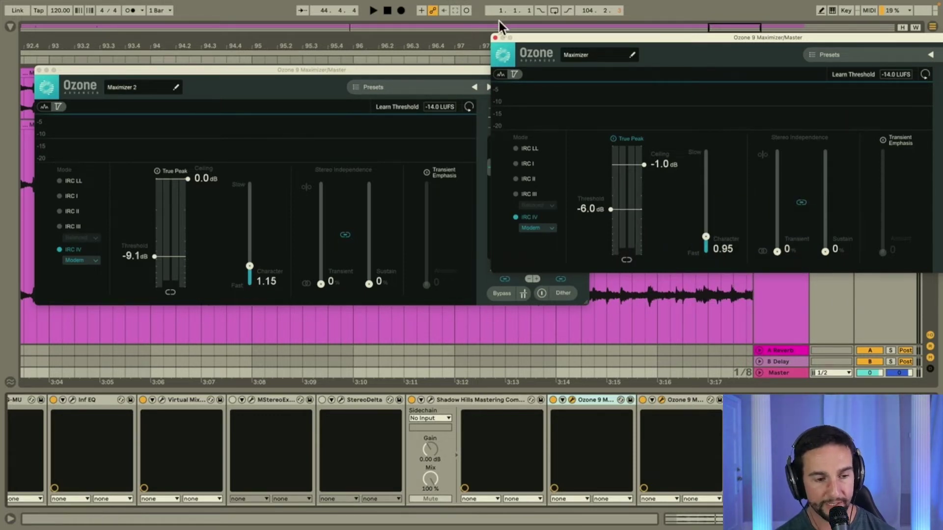
click(495, 38)
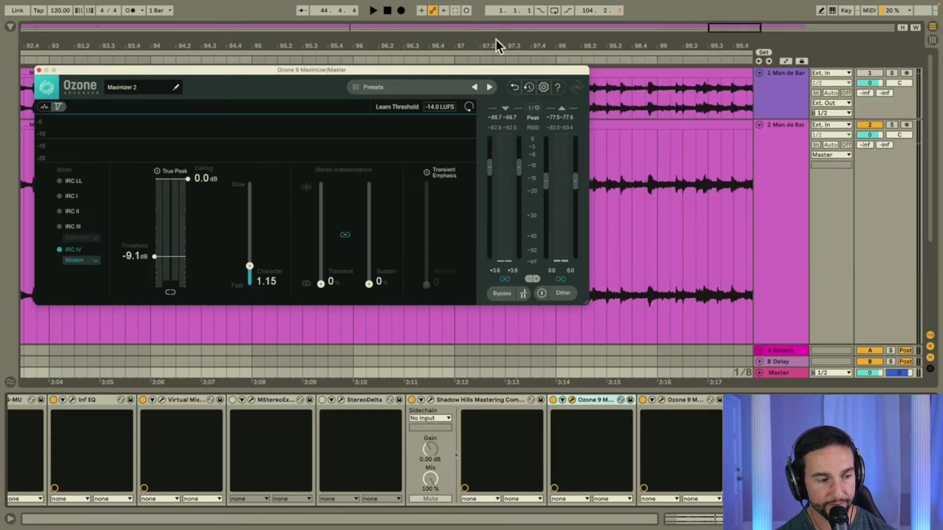
click(40, 70)
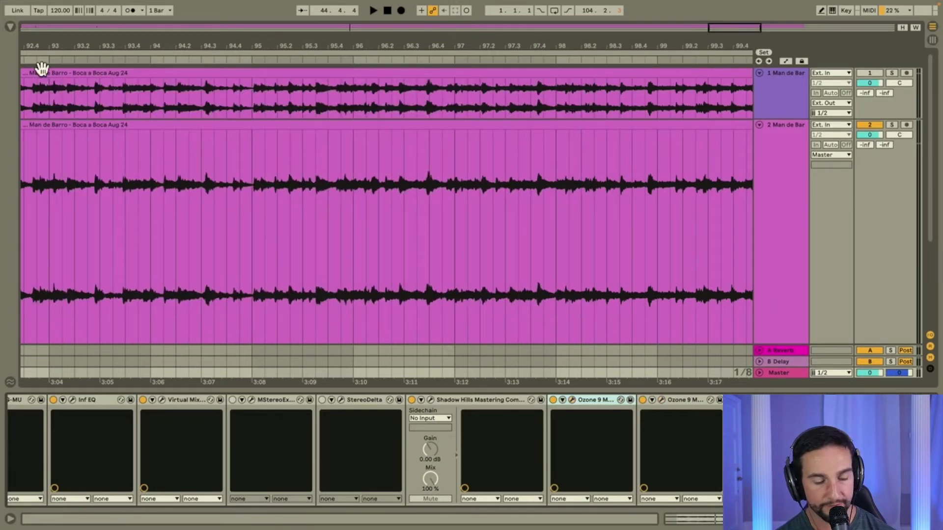
Inspect the Shadow Hills Mastering Compressor on the Master chain, close it and reopen the Ozone 9 Maximizer with the -1.0 dB ceiling
click(477, 403)
click(431, 399)
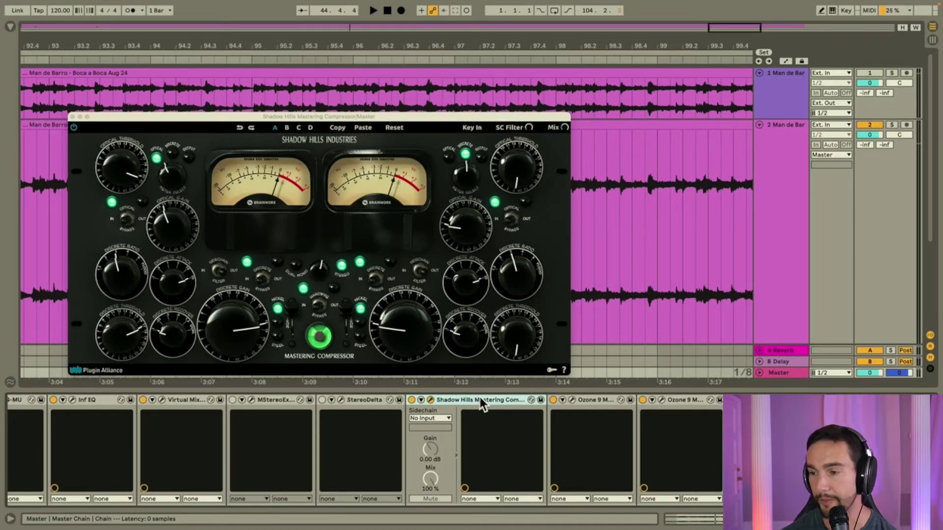
click(661, 400)
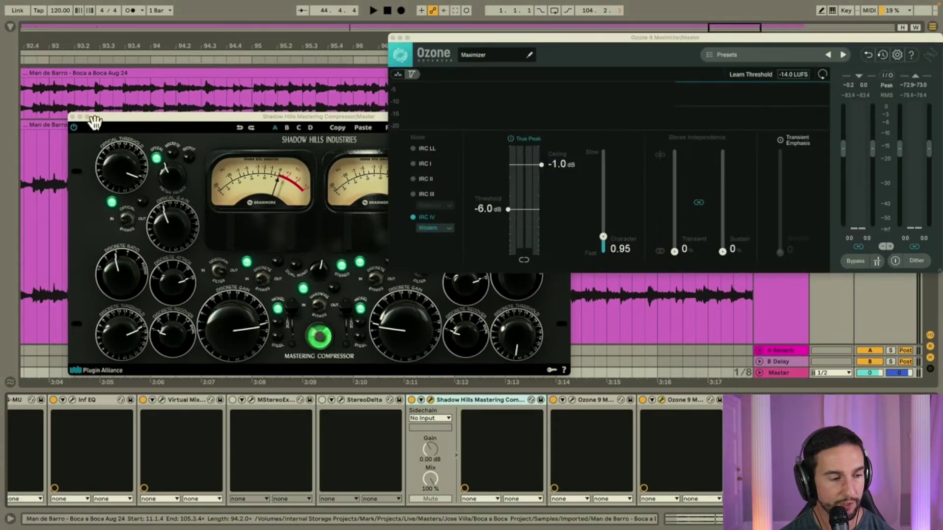
click(72, 118)
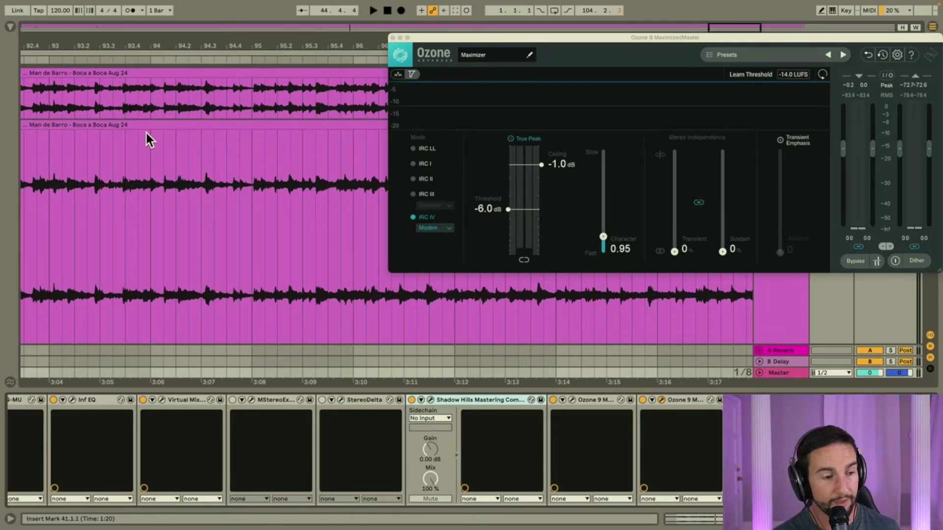
Open Insight 2 from the Master chain and play the song from 94.2.3 to watch loudness, true peak and limiting
click(184, 198)
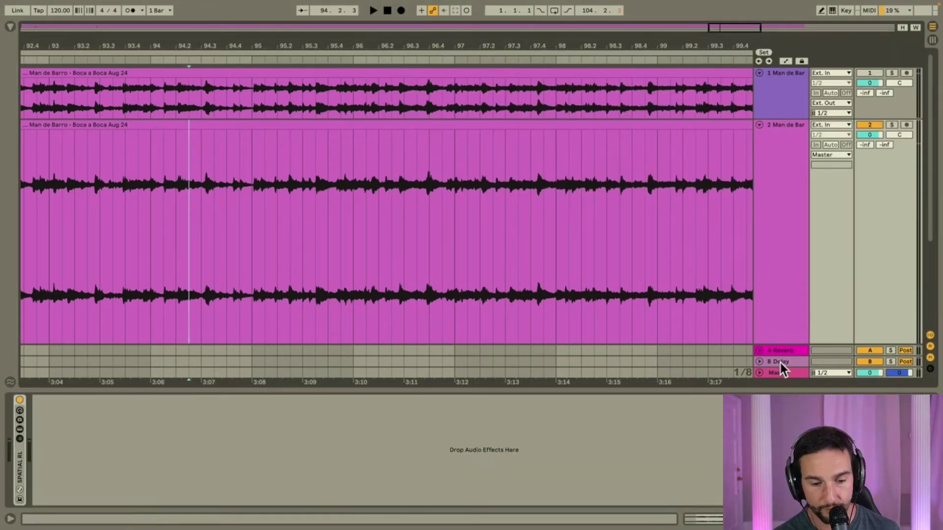
click(771, 372)
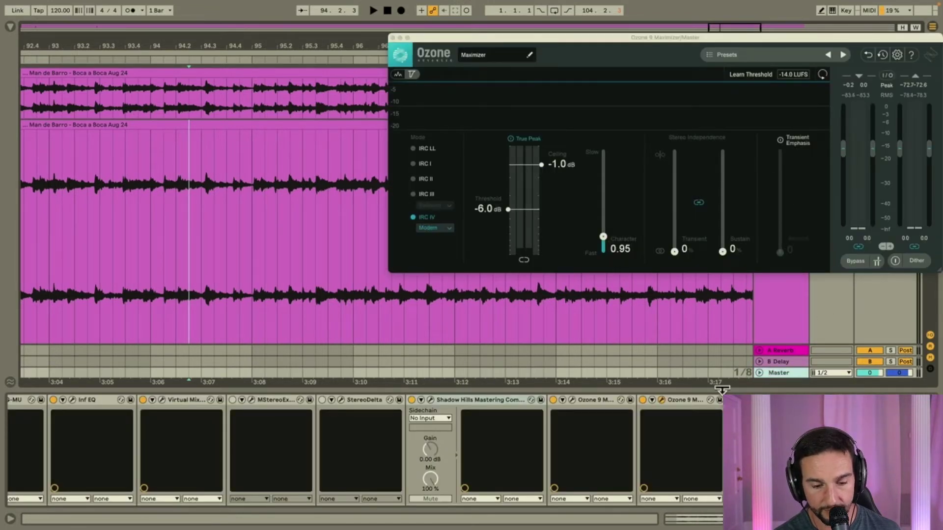
click(750, 400)
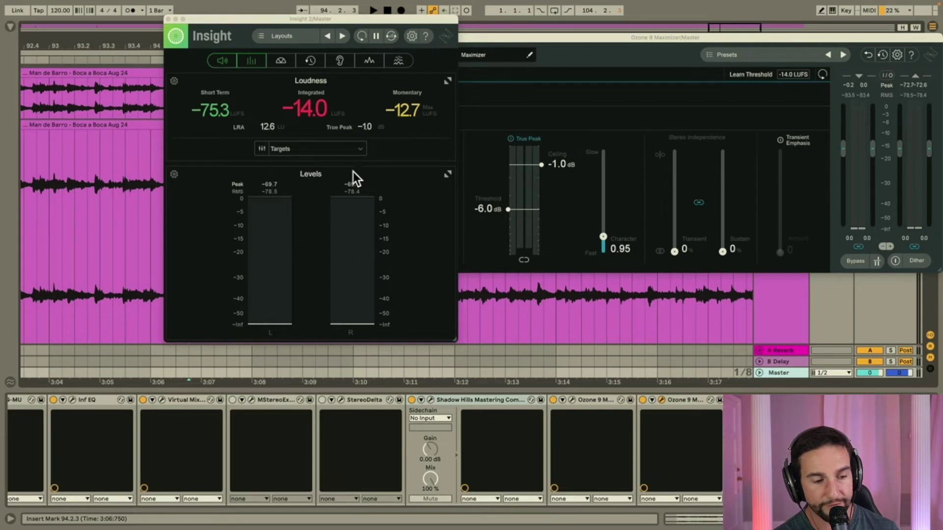
key(space)
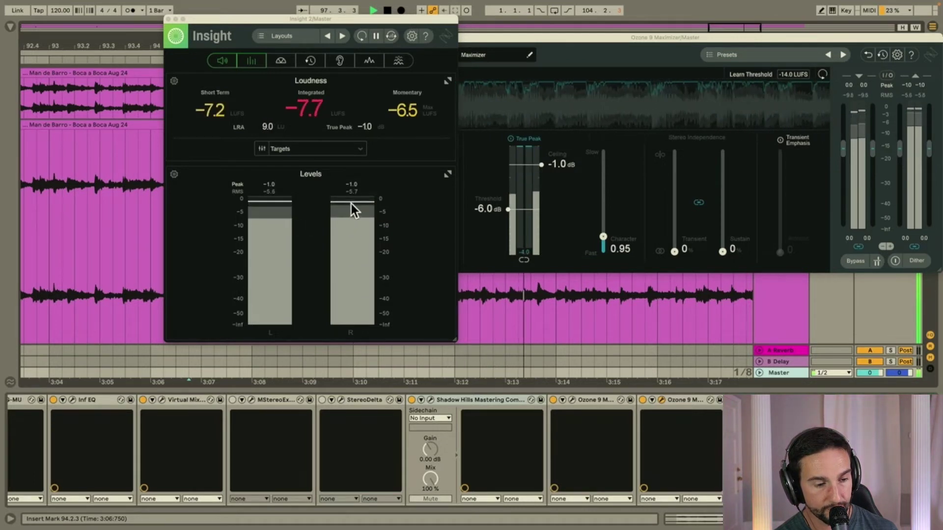
key(space)
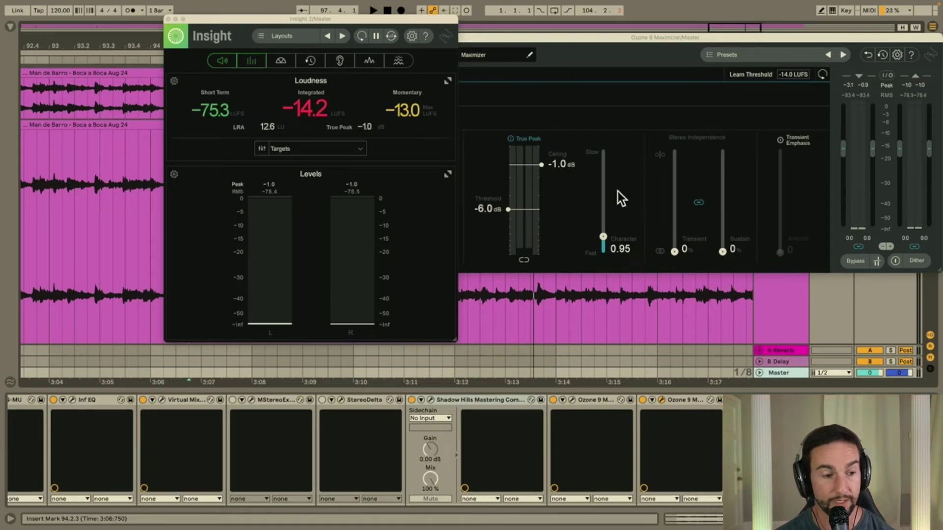
Try unlinking the Maximizer's Stereo Independence controls and adjusting the Transient slider
click(490, 399)
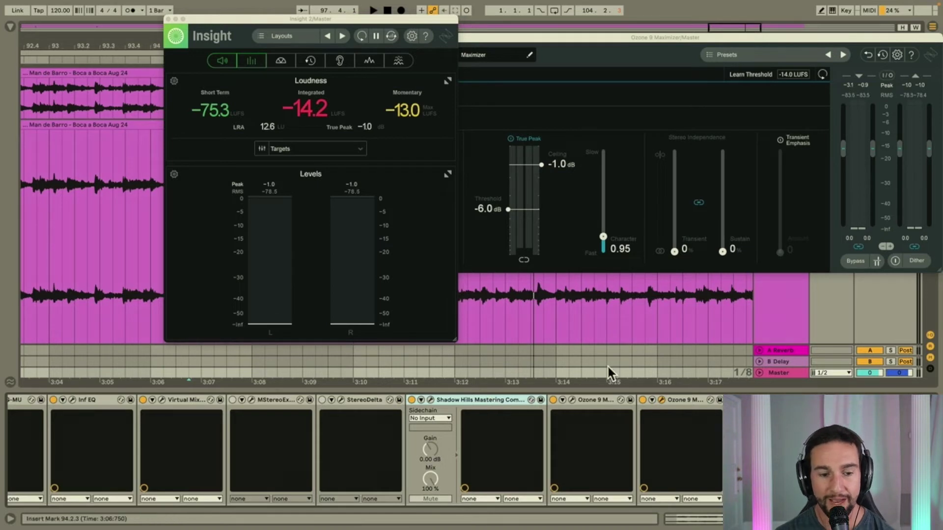
click(699, 203)
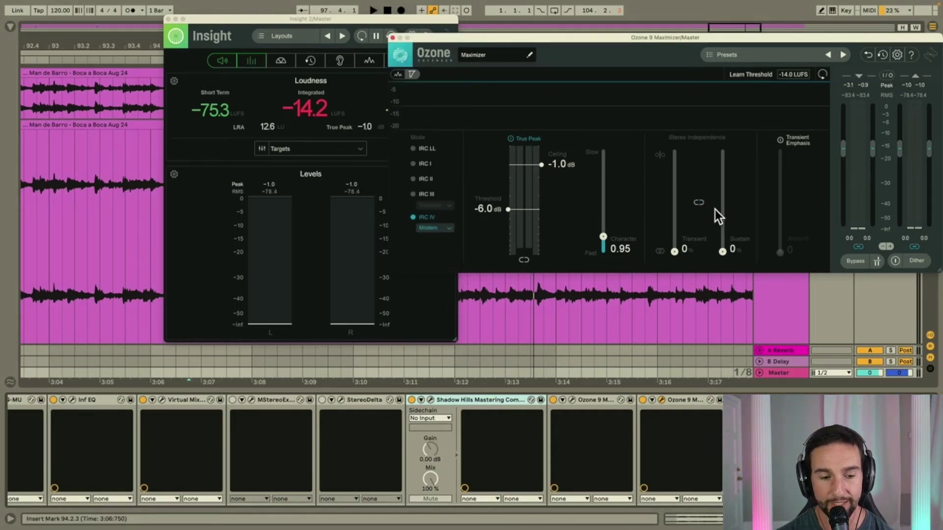
mouse_move(677, 243)
mouse_down()
mouse_move(683, 217)
mouse_move(683, 232)
mouse_up()
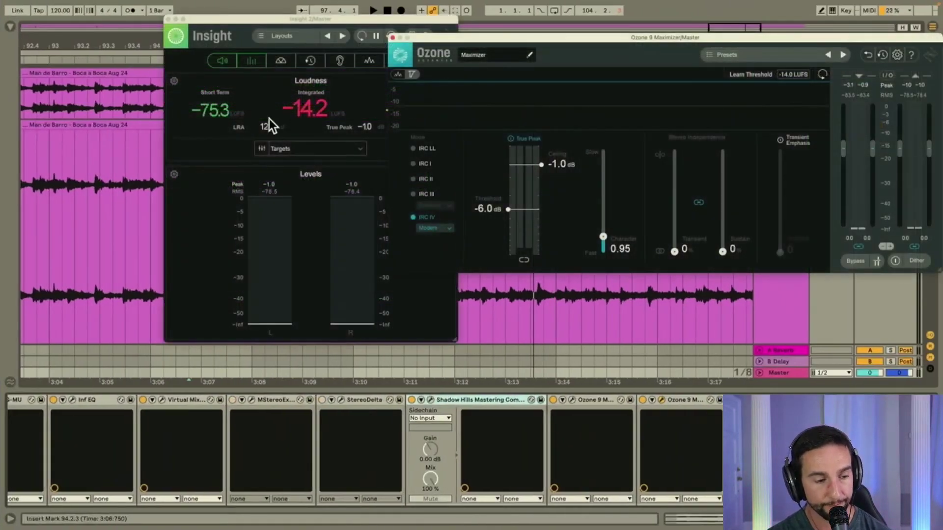
Reopen the Shadow Hills Mastering Compressor and position its window over the other plug-ins to examine its settings
click(358, 398)
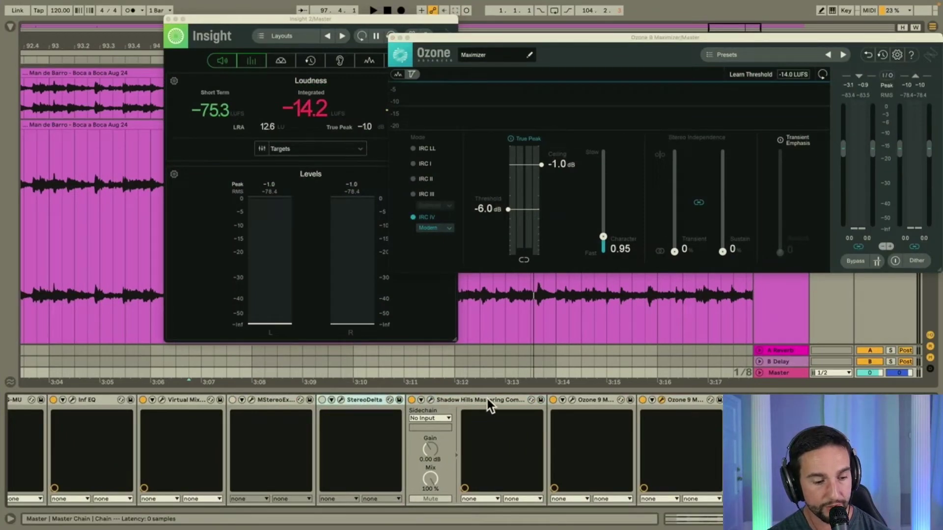
click(483, 400)
click(430, 399)
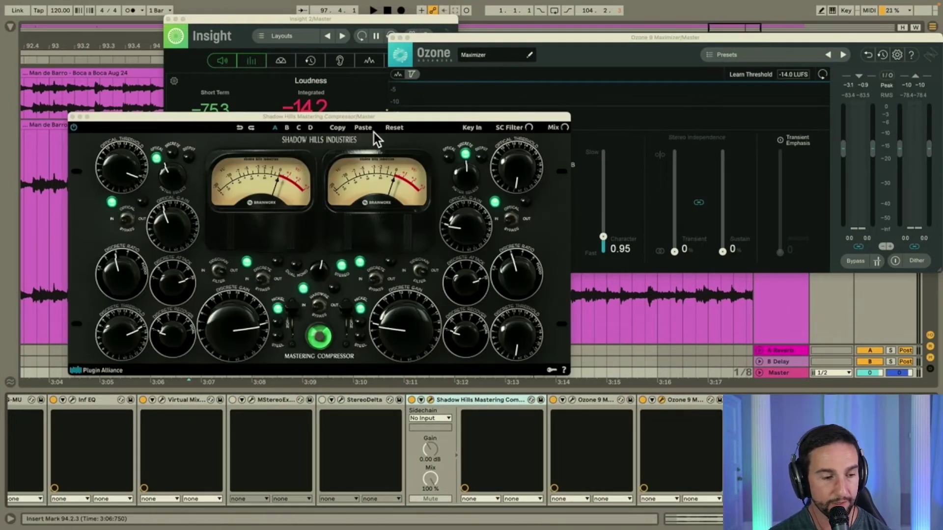
drag(375, 119, 564, 101)
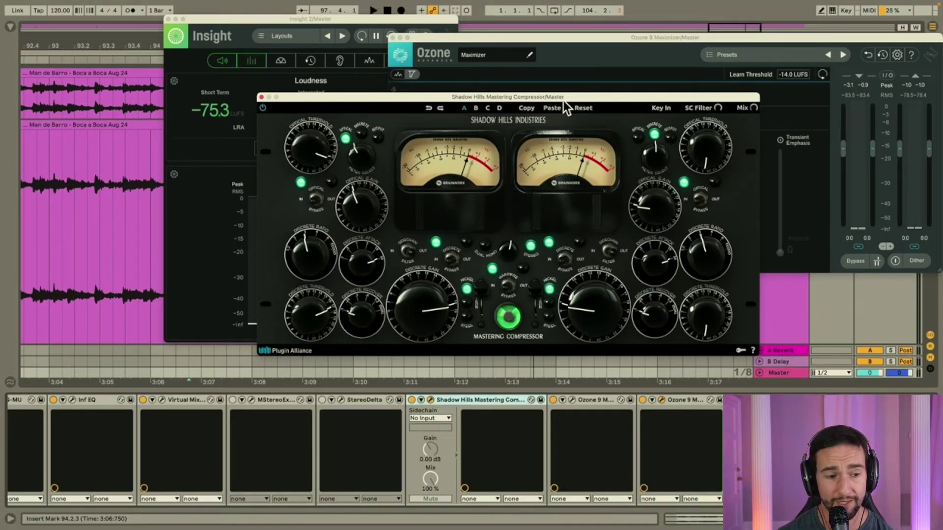
drag(567, 96, 632, 67)
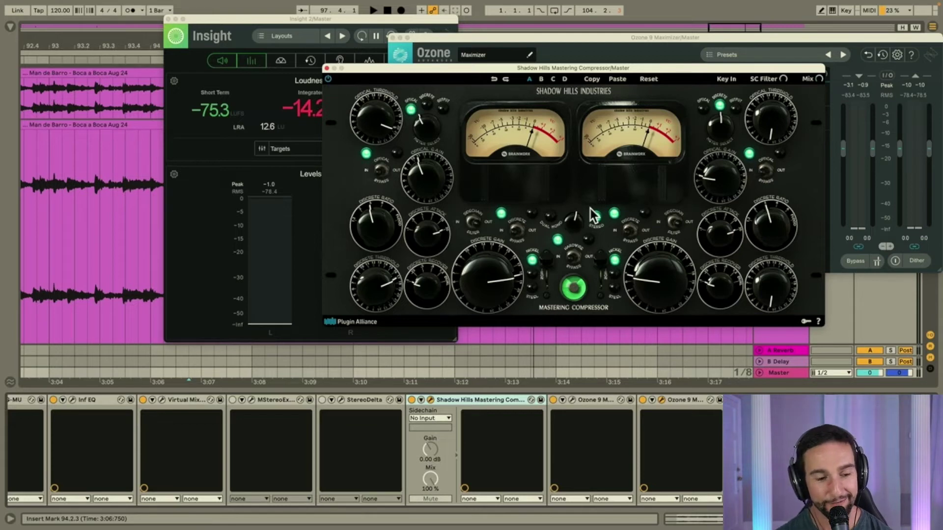
drag(641, 66, 616, 45)
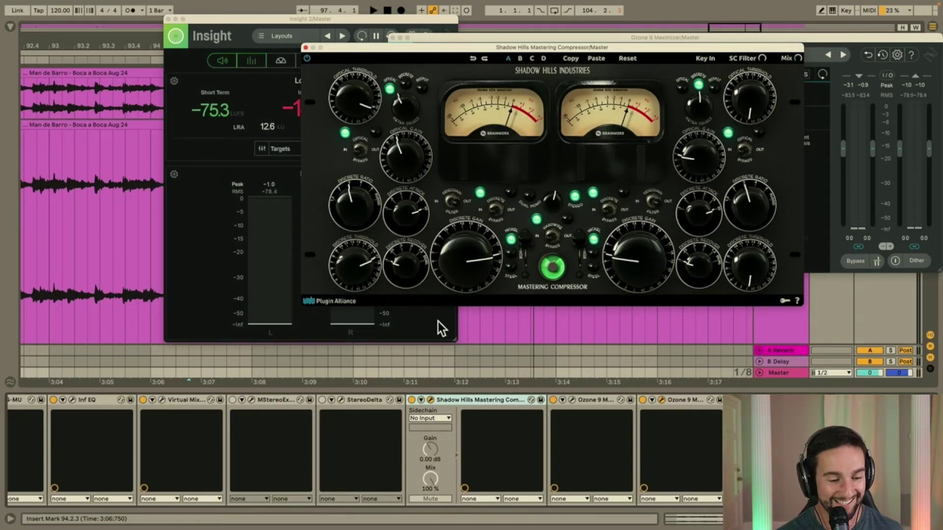
Deactivate the existing Shadow Hills Mastering Compressor, show the browser, and close the compressor and Insight 2 windows
click(456, 401)
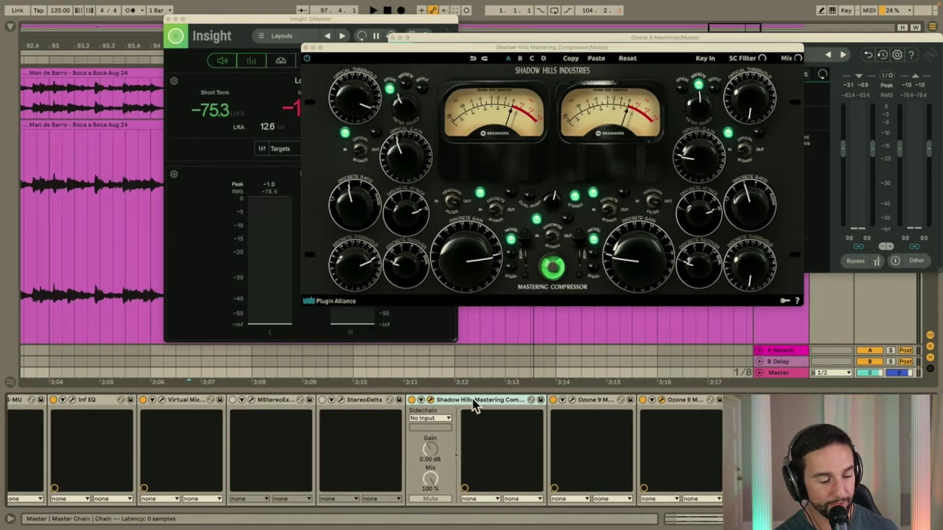
click(10, 26)
click(306, 47)
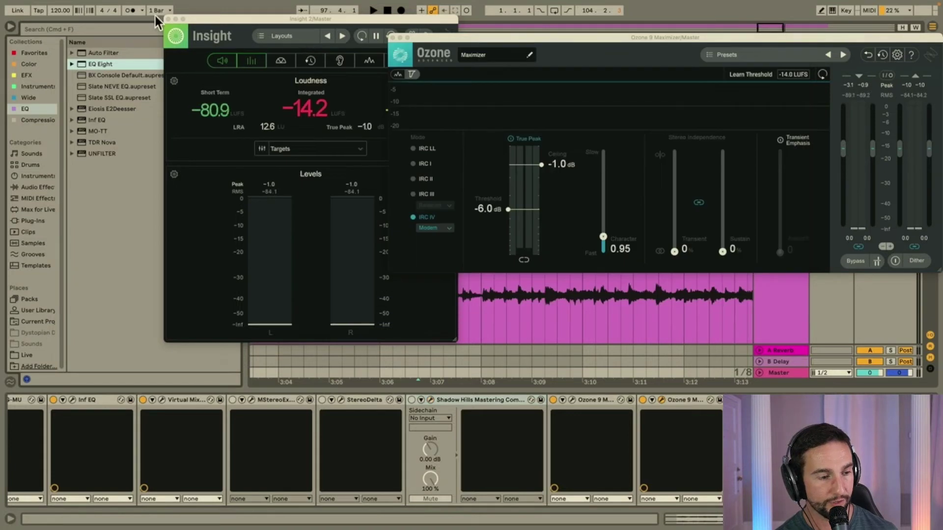
click(168, 18)
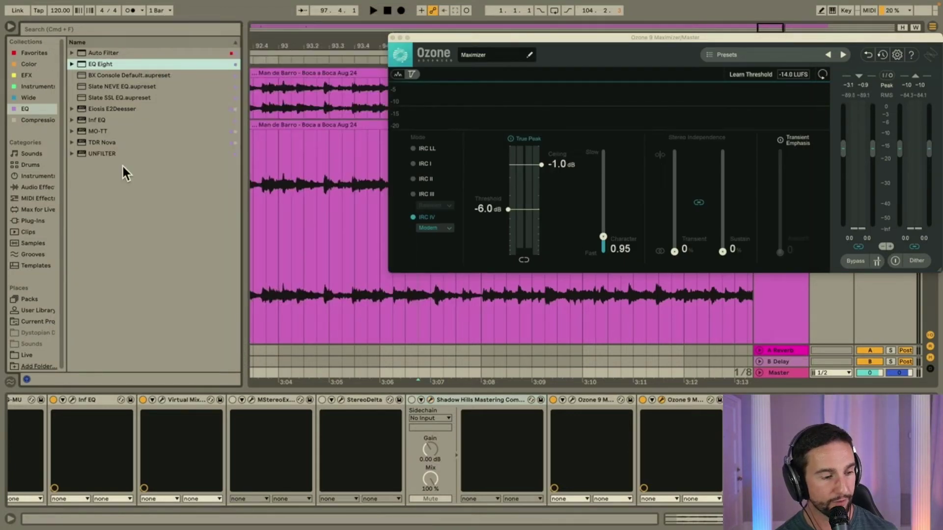
Add a new Shadow Hills Mastering Compressor from the Compression collection directly before the deactivated one on the Master chain
click(28, 119)
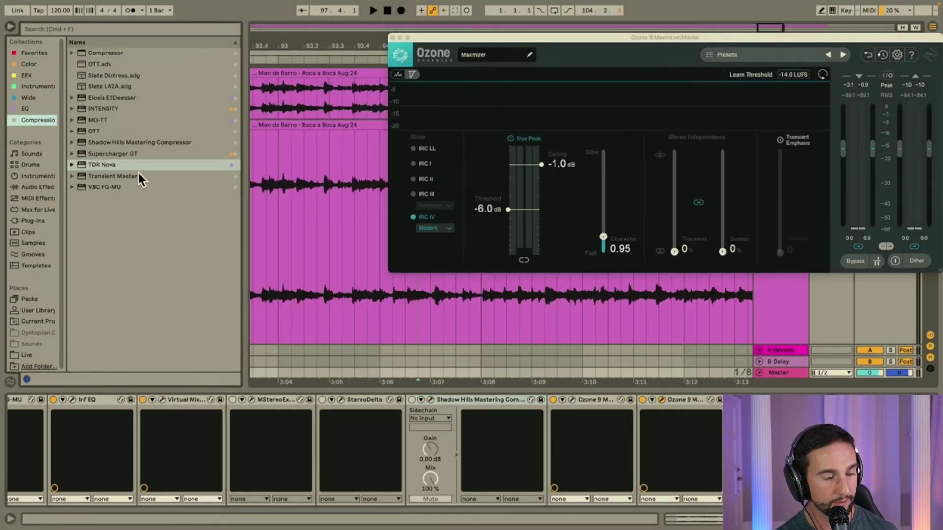
drag(132, 143, 407, 444)
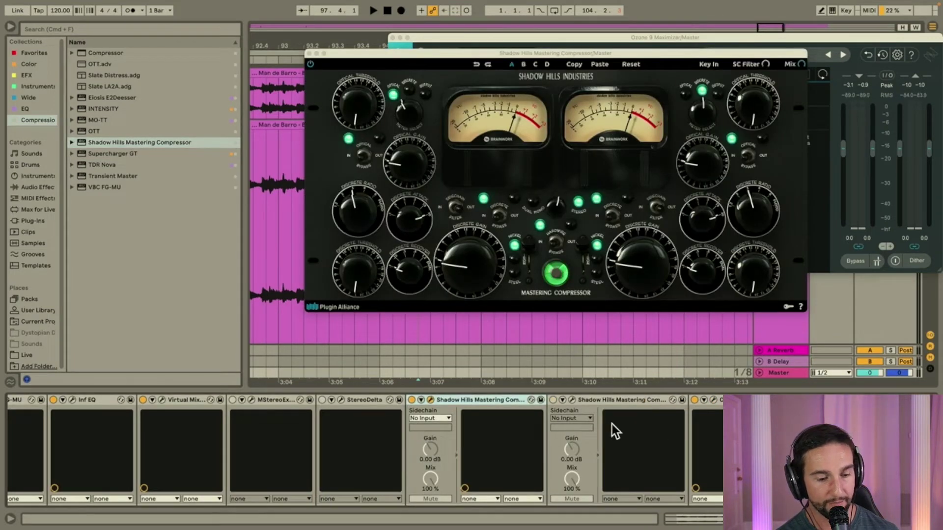
click(626, 401)
click(485, 398)
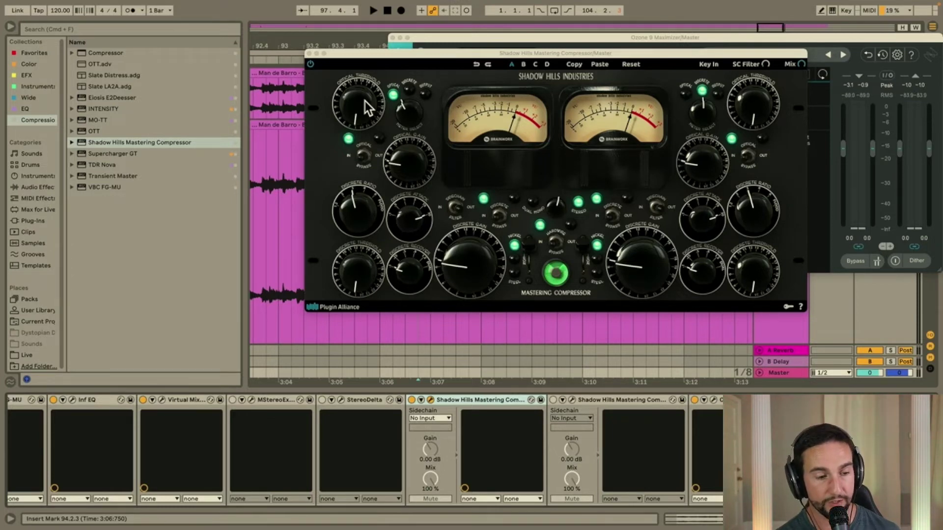
Play the track and try raising the fresh compressor's left-channel Optical Threshold while watching its gain reduction
key(space)
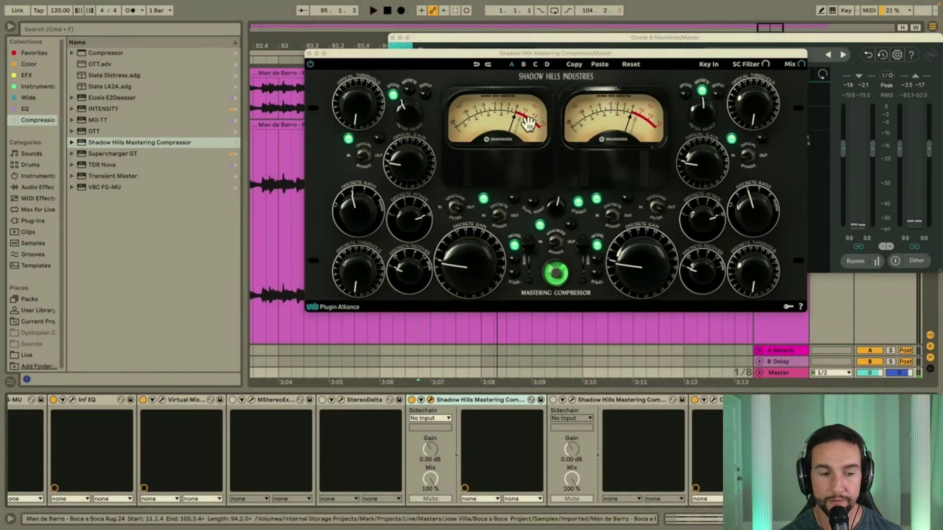
key(space)
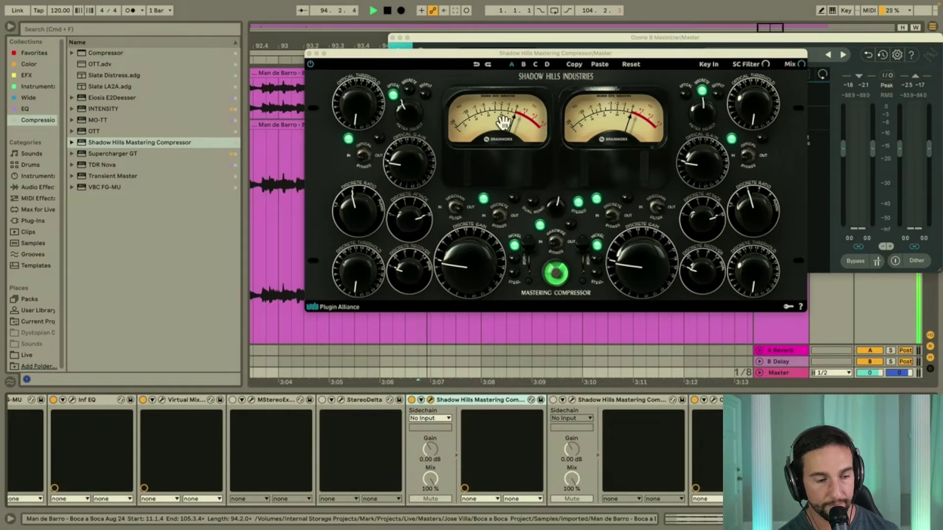
drag(358, 105, 383, 6)
drag(382, 44, 392, 4)
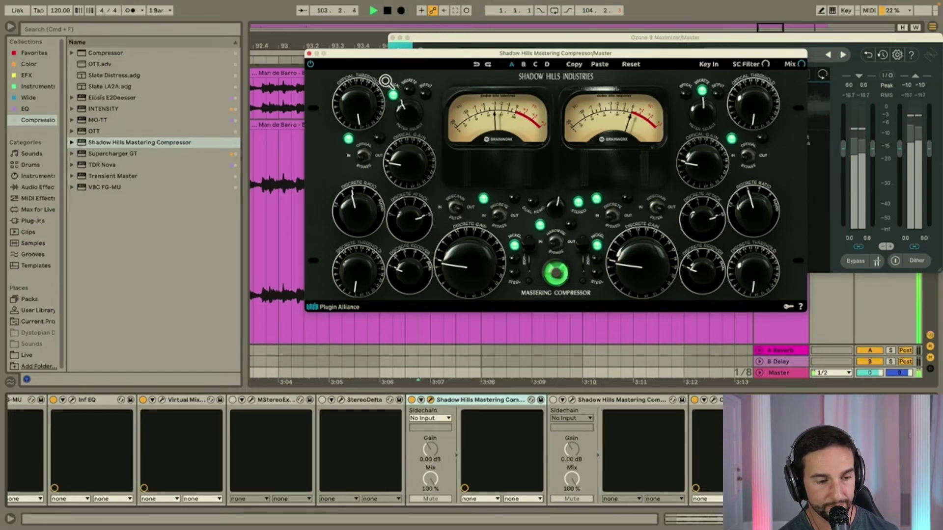
key(space)
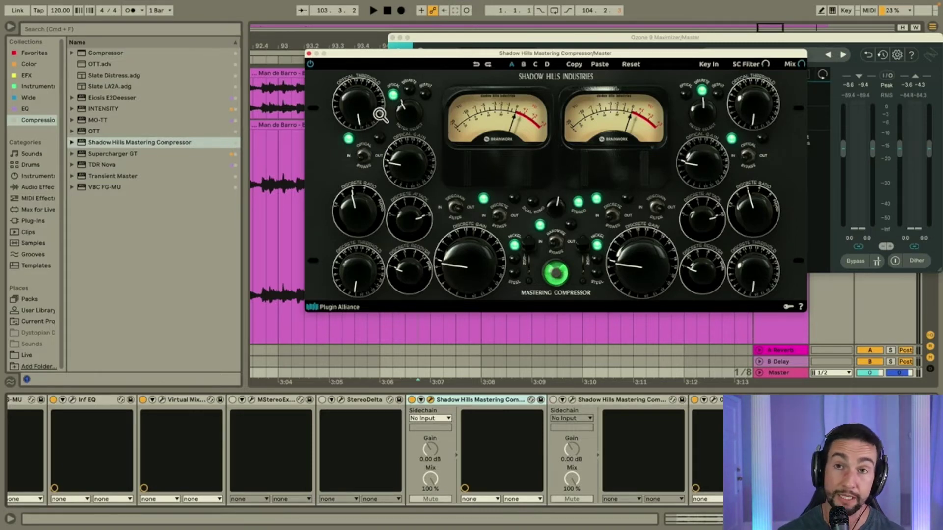
Audition the optical compression again and return the left-channel Optical Threshold to its minimum
key(space)
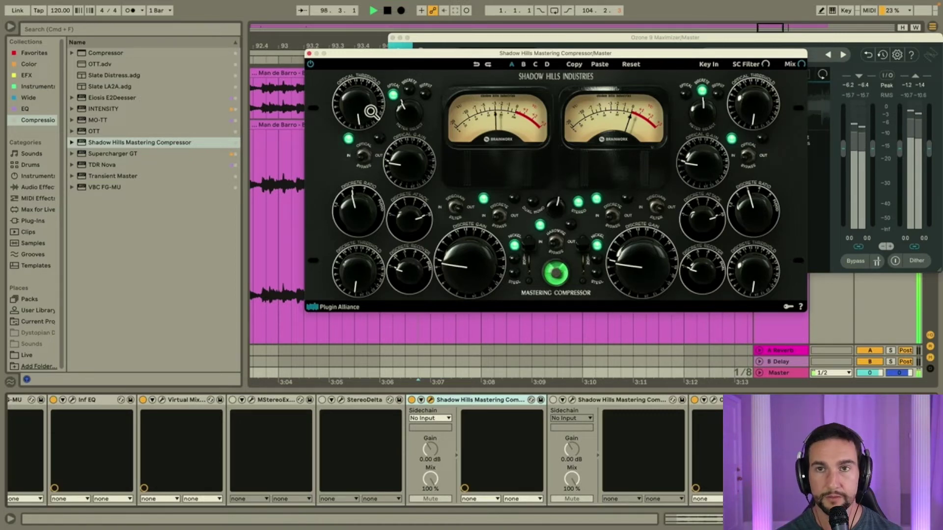
key(space)
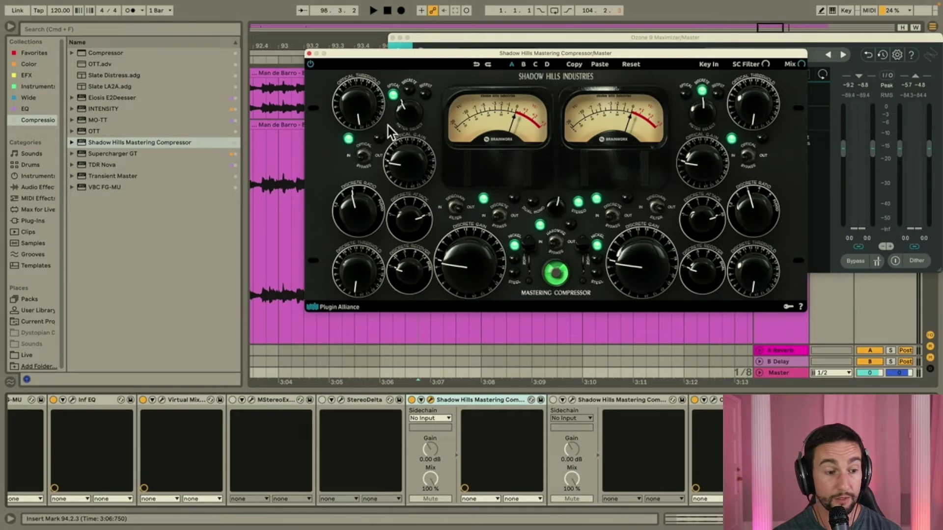
drag(361, 109, 350, 337)
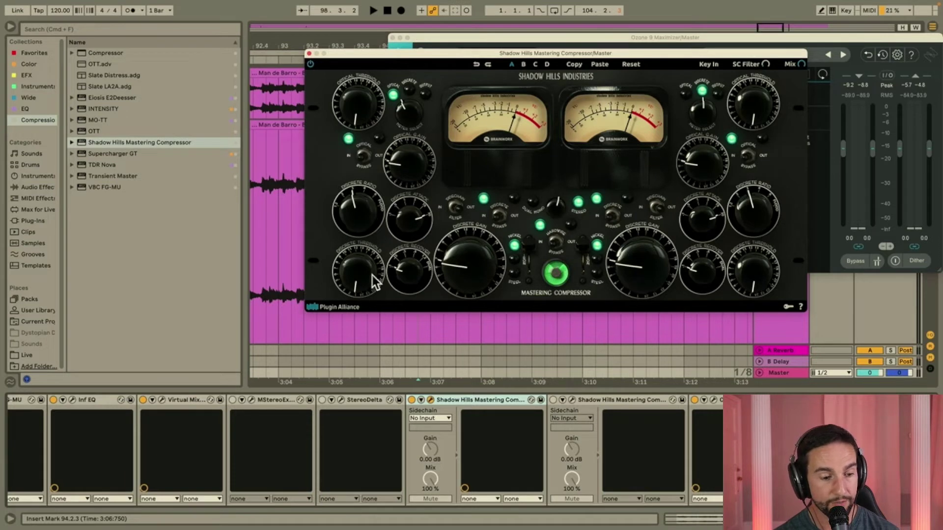
Try adjusting the left-channel Discrete Threshold during playback
drag(362, 275, 349, 322)
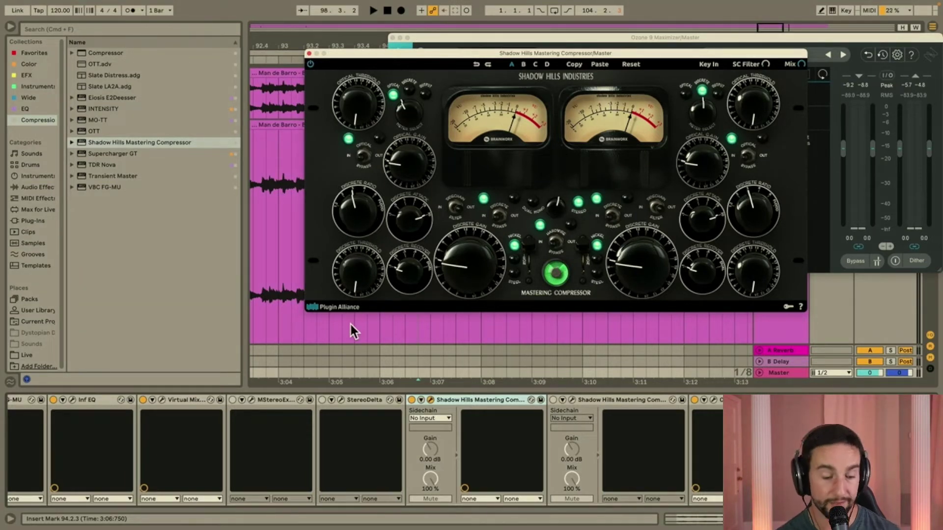
key(space)
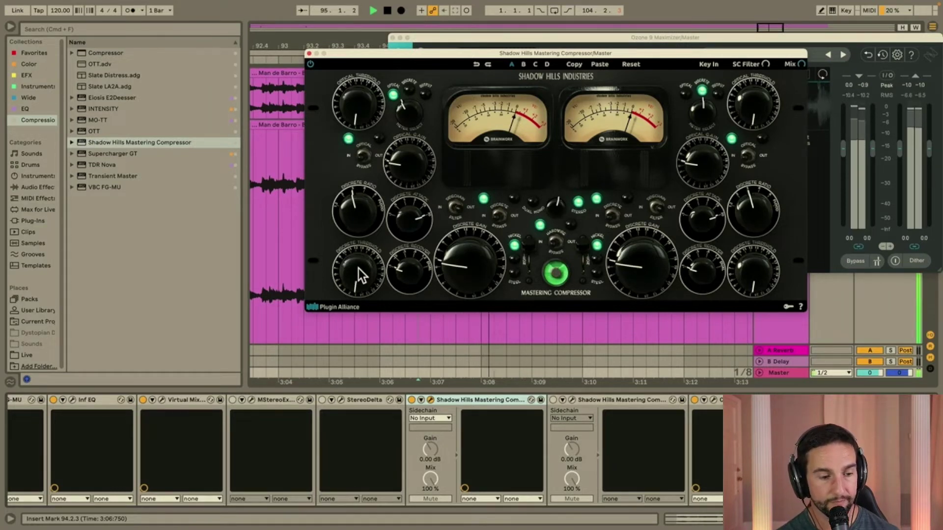
drag(358, 269, 390, 114)
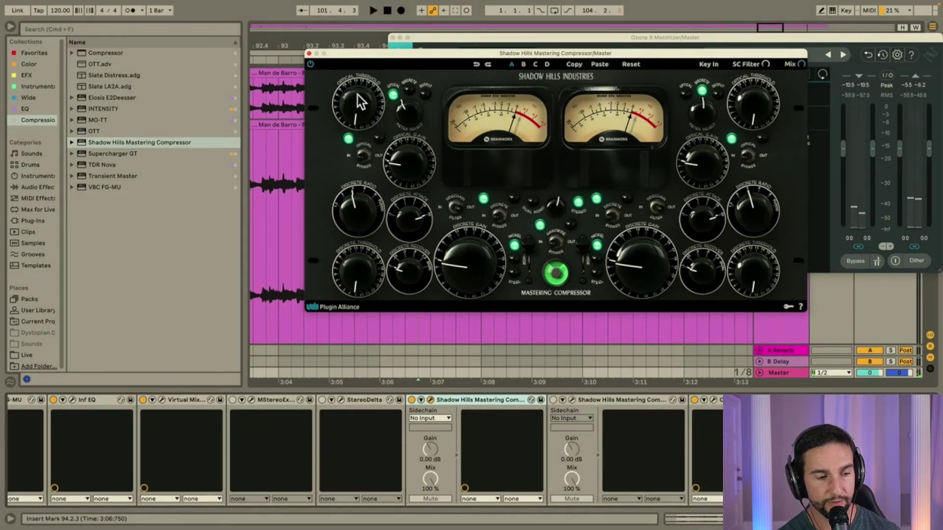
Try raising the left-channel Optical Threshold, audition it with playback, and turn it back down to its minimum
drag(360, 101, 393, 5)
key(space)
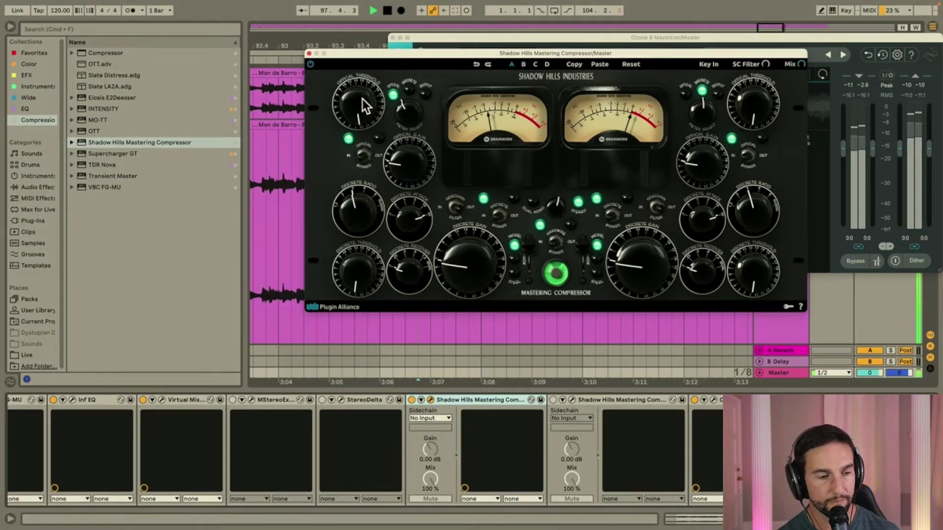
key(space)
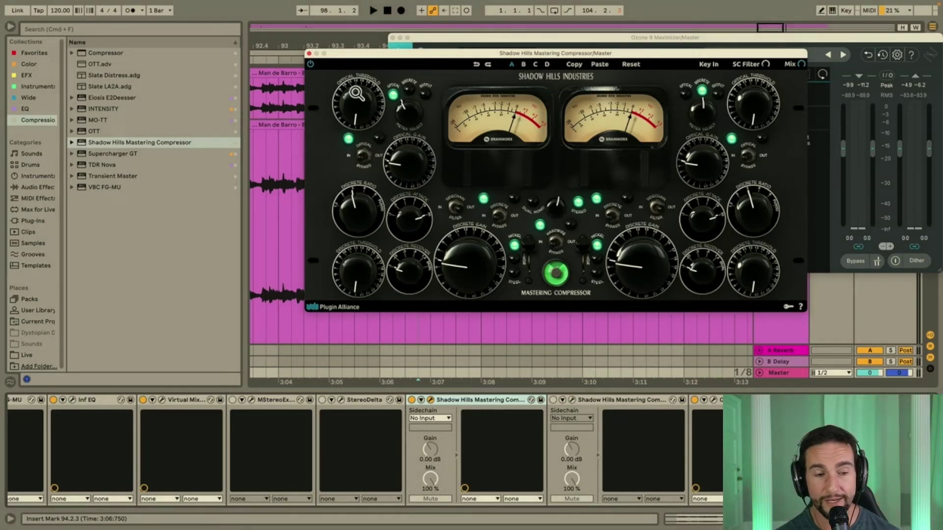
drag(368, 111, 408, 4)
mouse_move(350, 98)
mouse_down()
mouse_move(365, 80)
mouse_move(364, 97)
mouse_up()
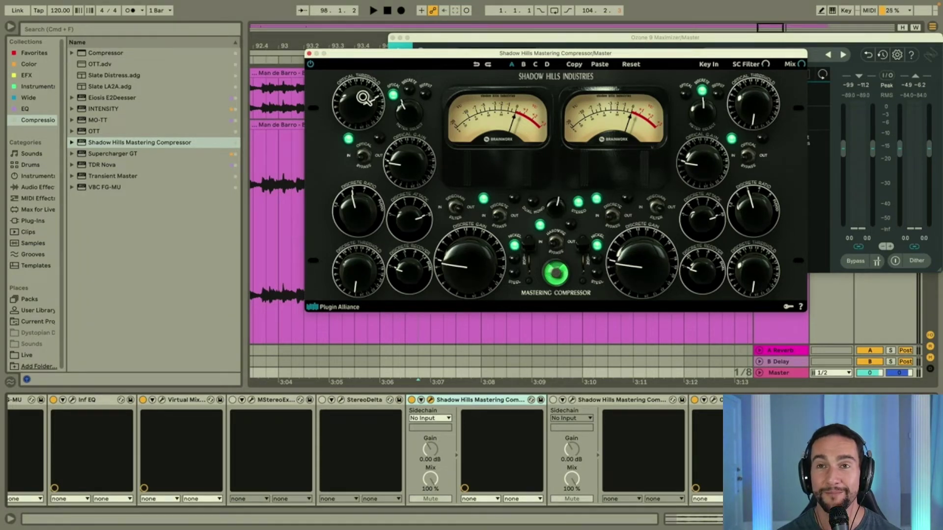
drag(364, 99, 372, 275)
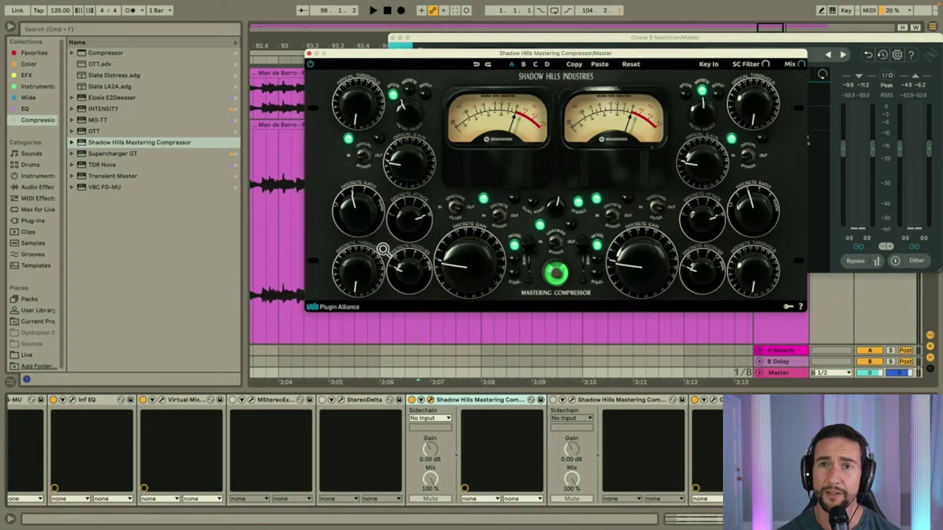
Raise the left-channel Discrete Threshold past its midpoint and increase the left Discrete Gain to compensate while auditioning the track
drag(371, 278, 364, 311)
key(space)
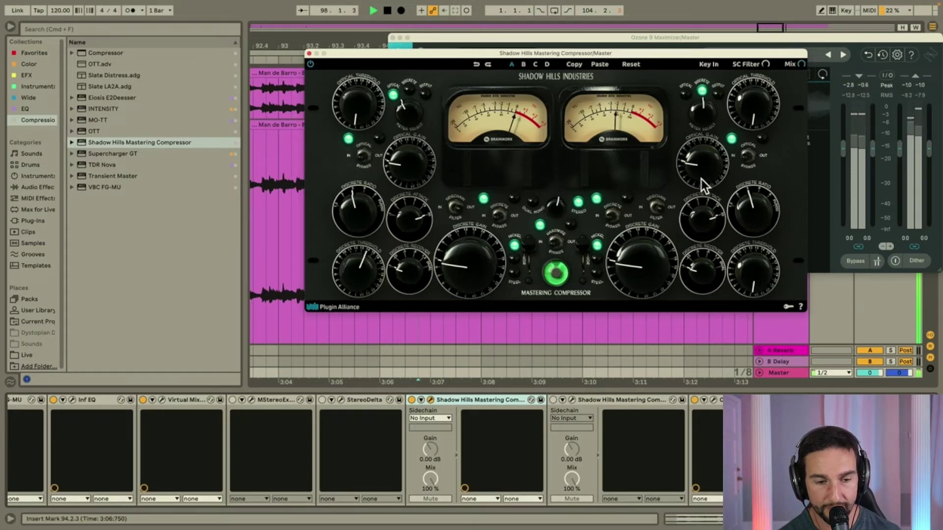
key(space)
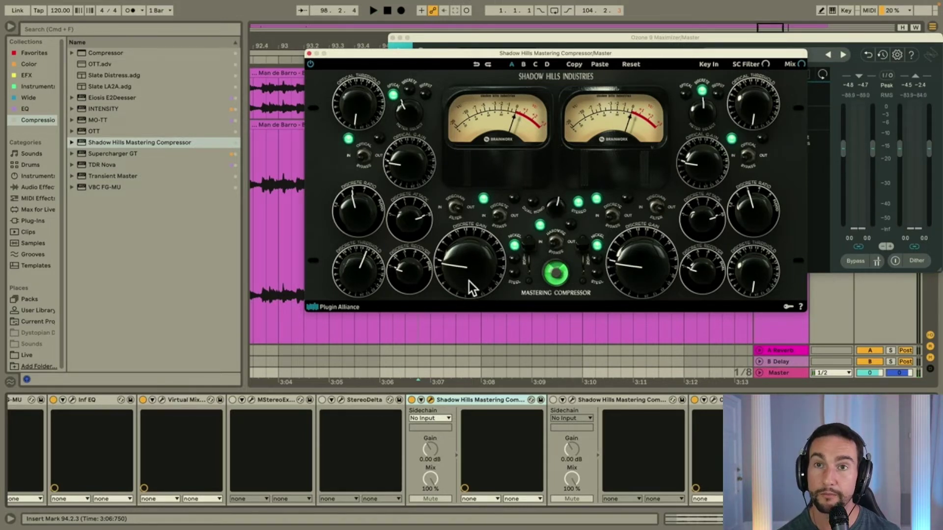
key(space)
mouse_move(473, 266)
mouse_down()
mouse_move(480, 240)
mouse_move(480, 250)
mouse_up()
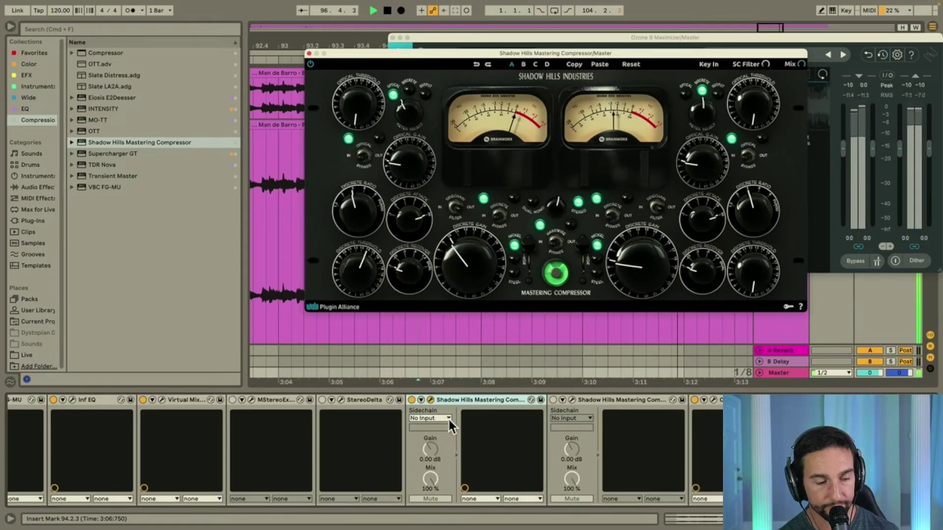
key(space)
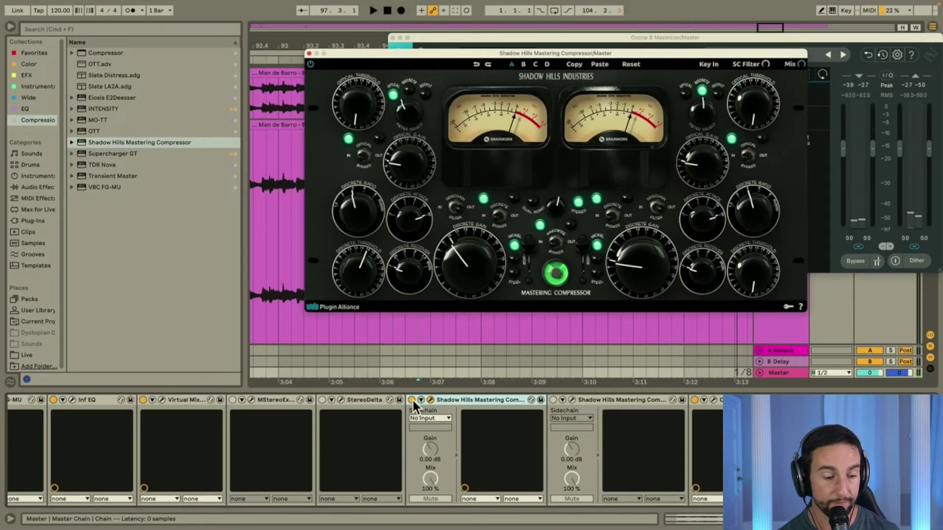
Compare the master with the fresh compressor deactivated and activated during playback, leaving the device on
click(411, 400)
key(space)
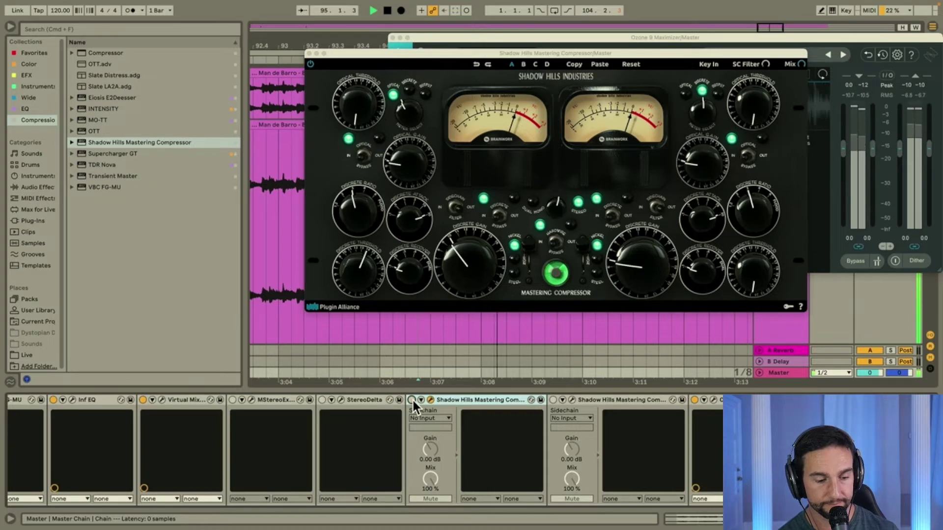
click(411, 399)
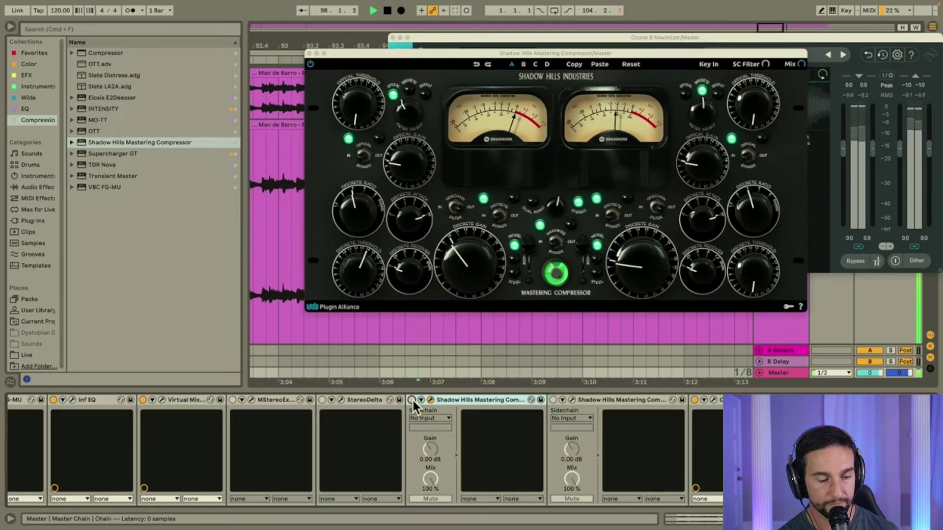
click(411, 400)
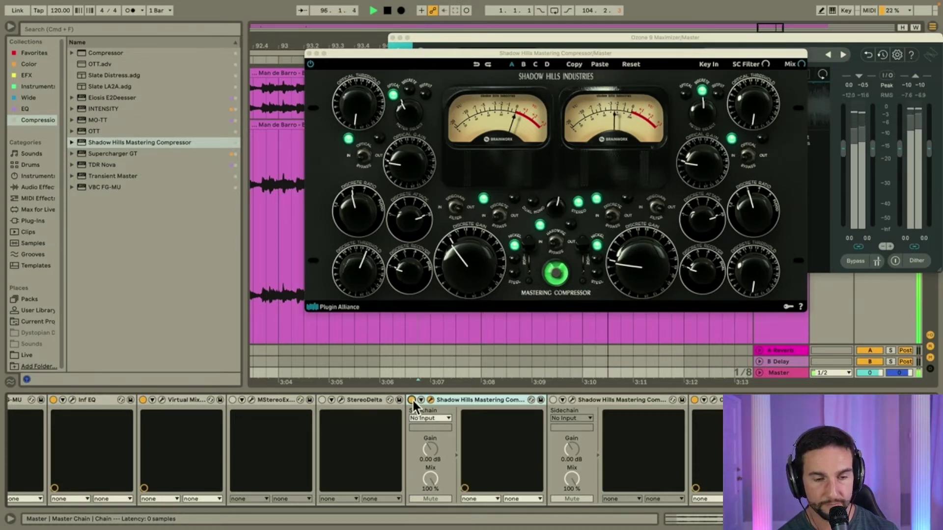
key(space)
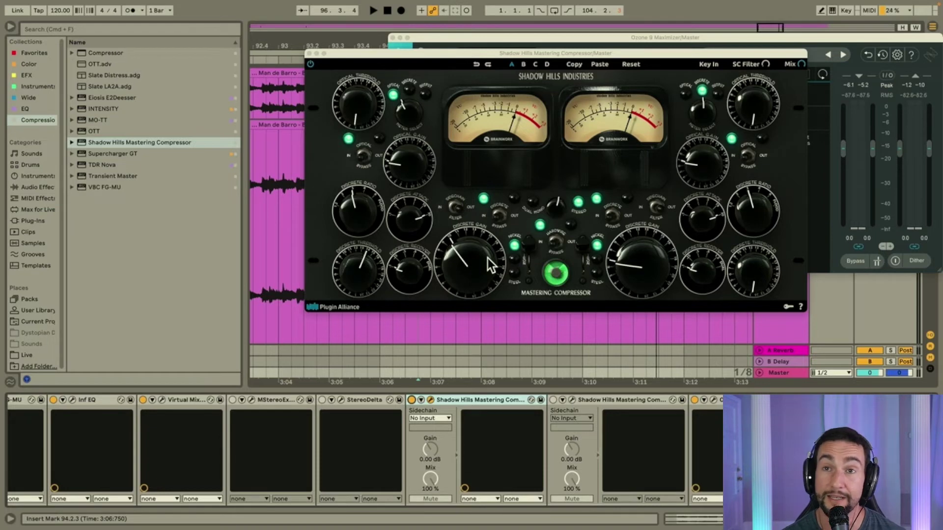
Try stronger left-channel Optical Threshold settings, lower the compressor's Mix to 0%, and readjust the Mix
click(366, 123)
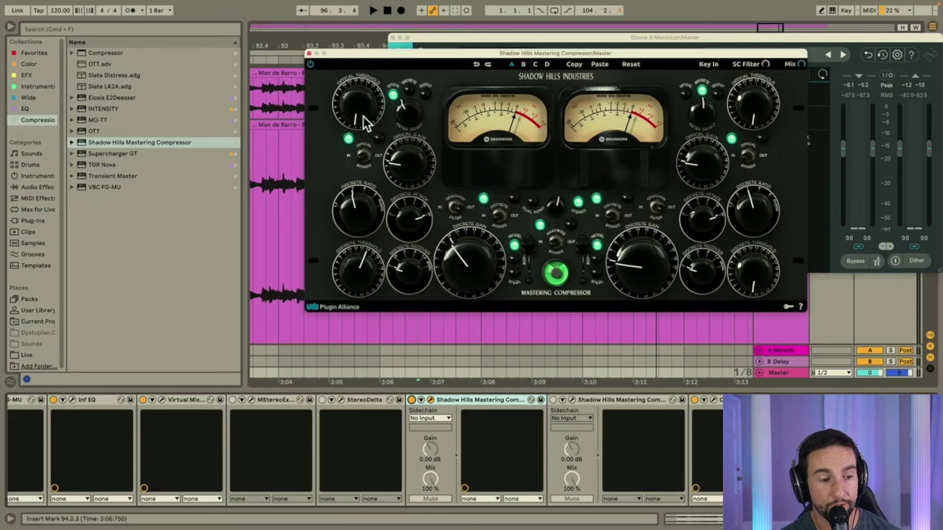
drag(367, 102, 390, 33)
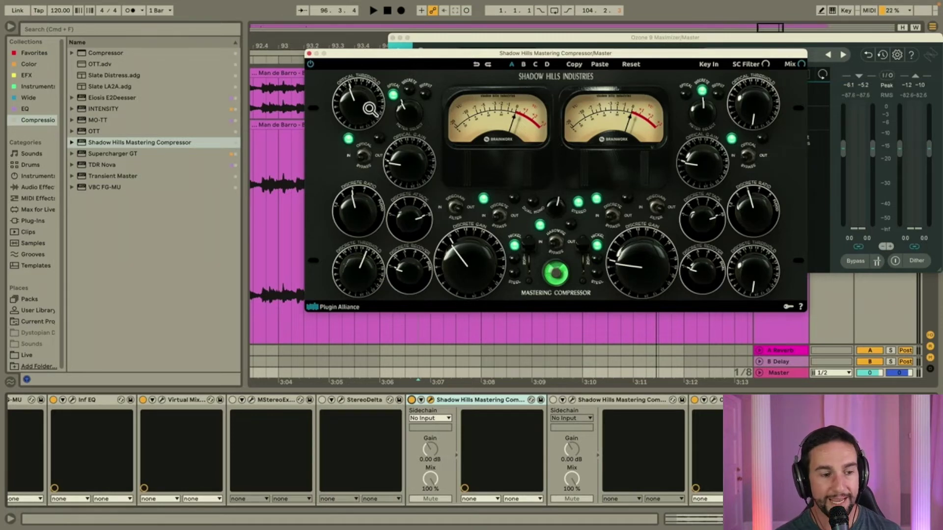
mouse_move(365, 102)
mouse_down()
mouse_move(379, 68)
mouse_move(370, 89)
mouse_up()
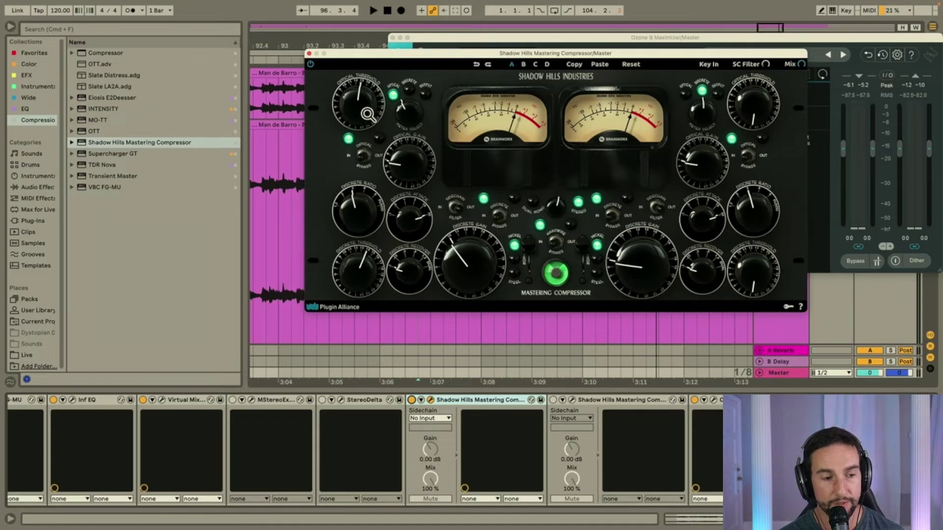
drag(368, 114, 370, 136)
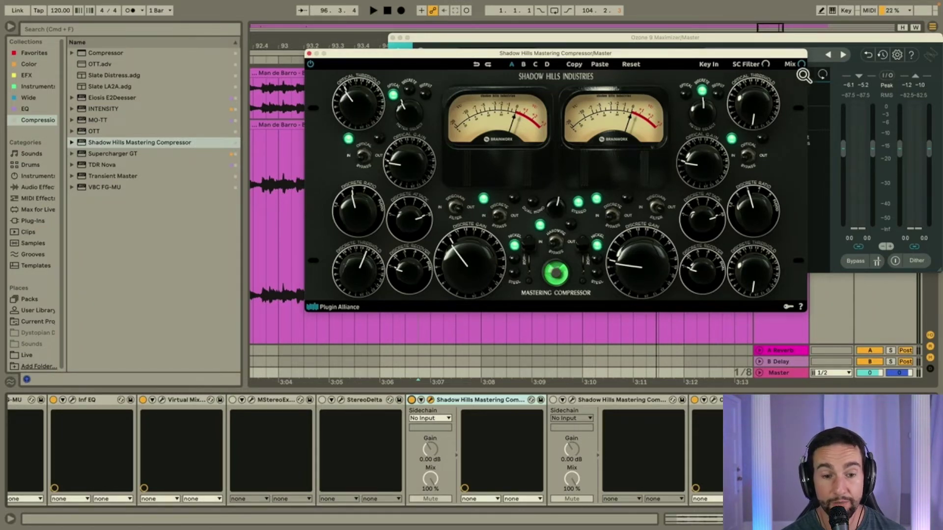
drag(800, 64, 818, 252)
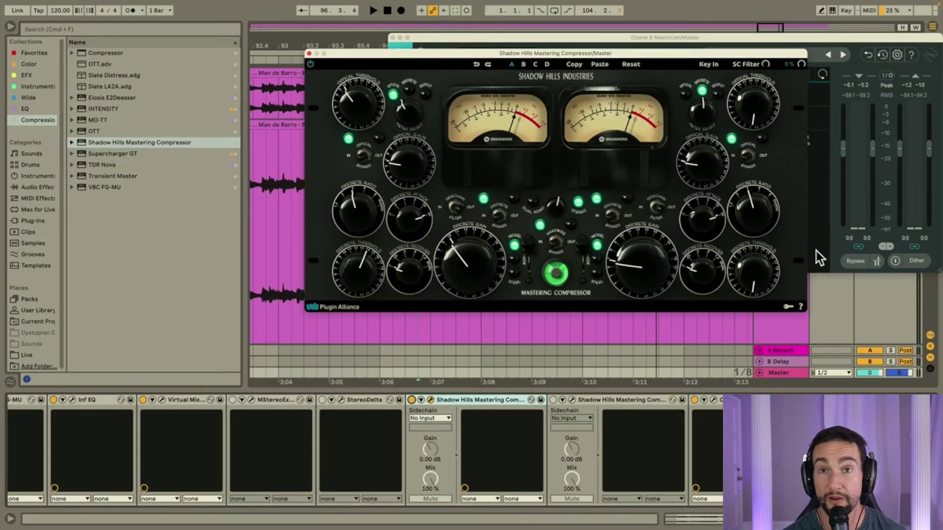
drag(827, 173, 828, 151)
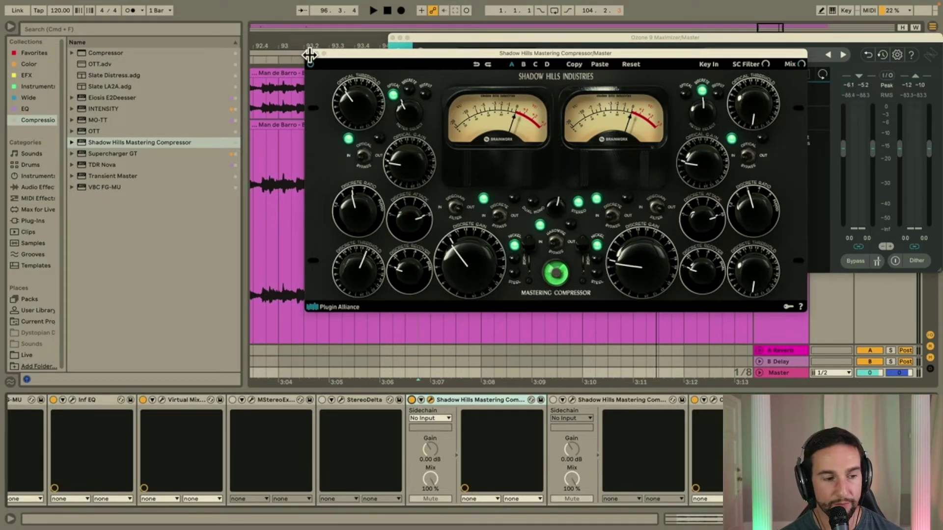
Close and delete the fresh Shadow Hills Mastering Compressor, then reactivate the original instance on the Master chain and open its window
click(309, 54)
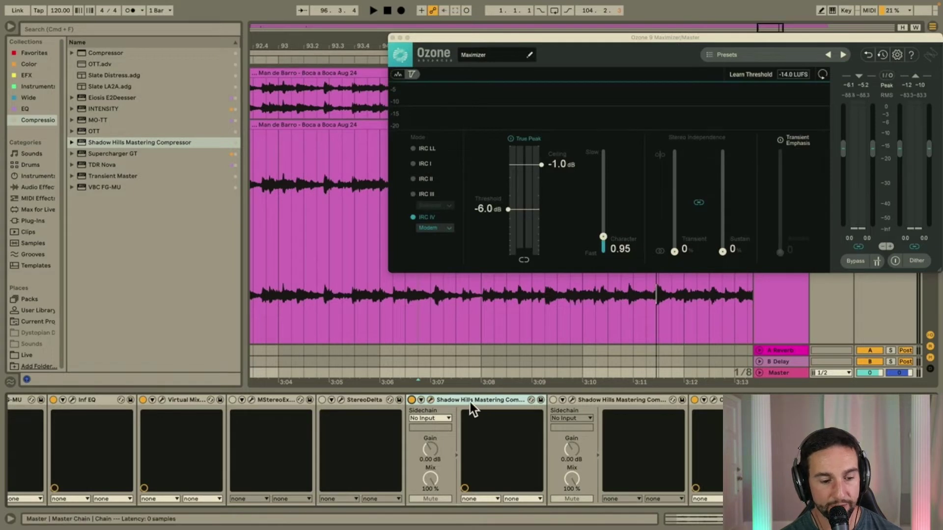
click(411, 400)
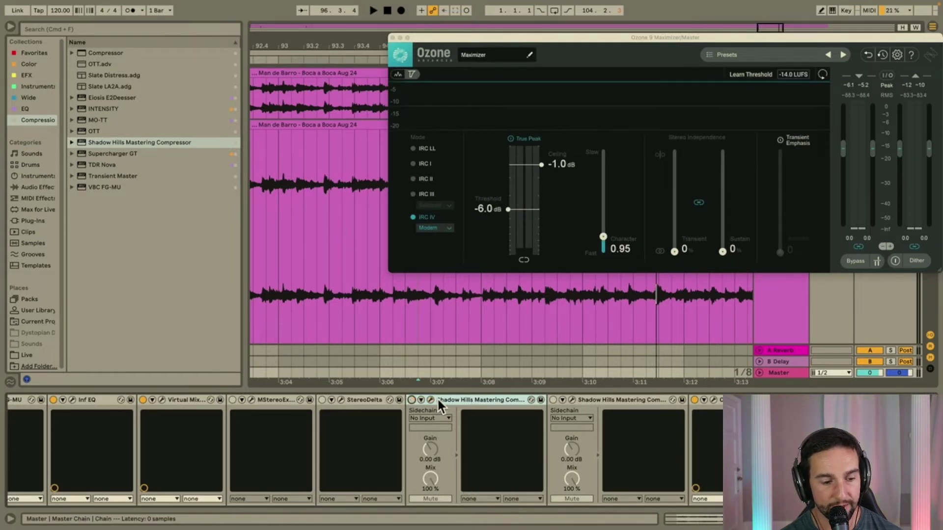
key(Delete)
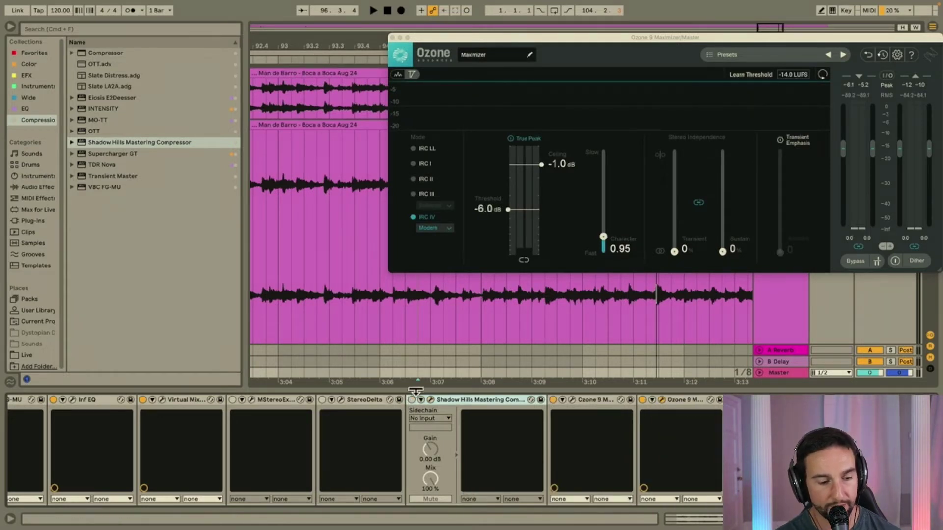
click(412, 400)
click(430, 400)
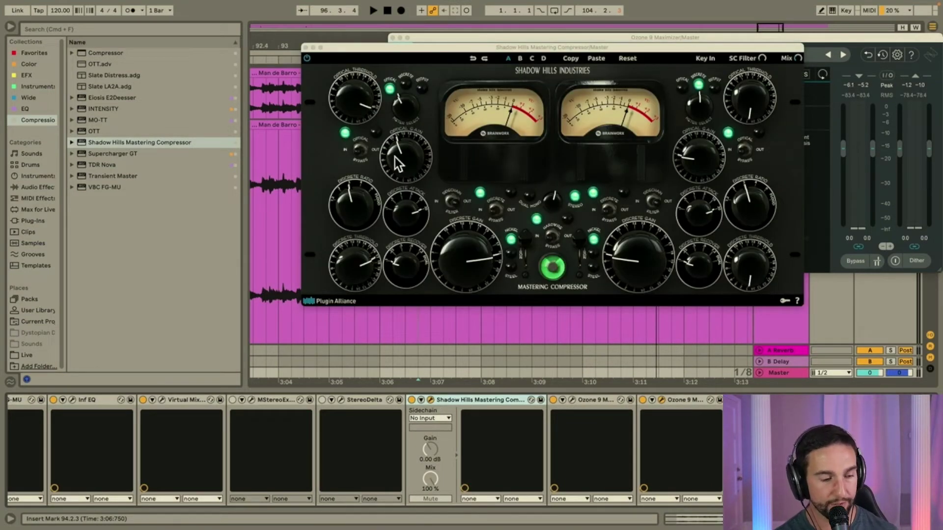
Audition the original Shadow Hills Mastering Compressor by comparing it deactivated and activated during playback, leaving the device on
key(space)
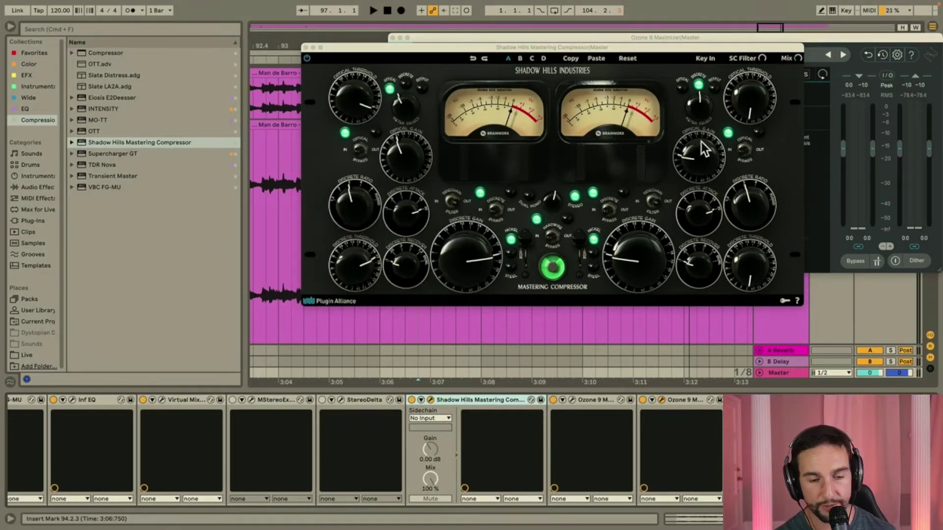
click(797, 59)
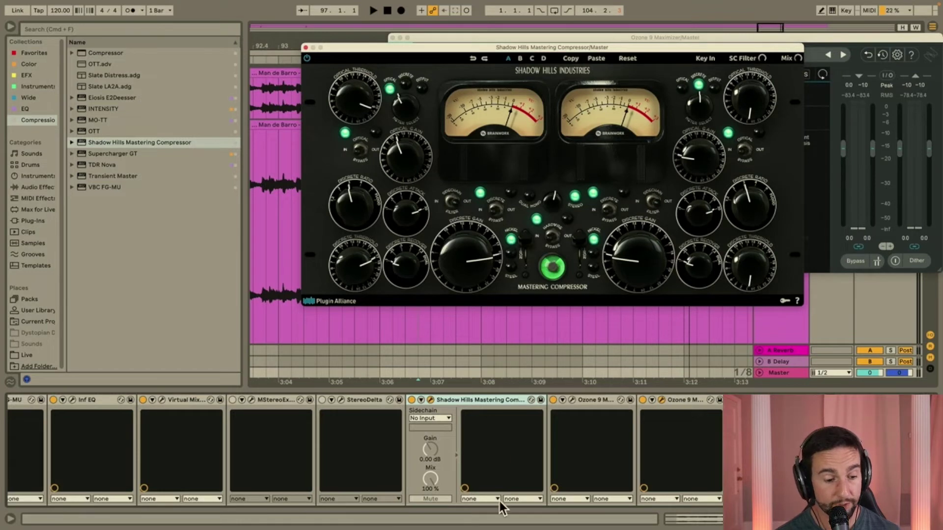
key(space)
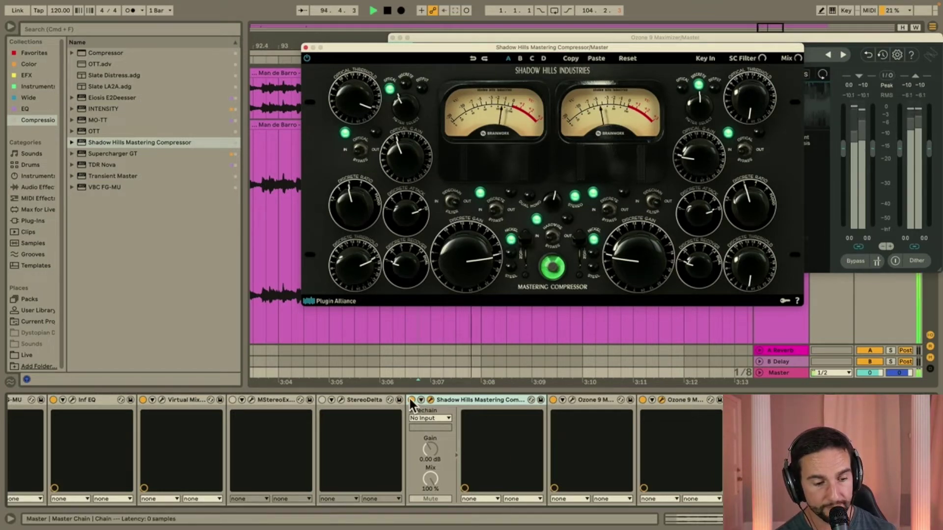
click(411, 400)
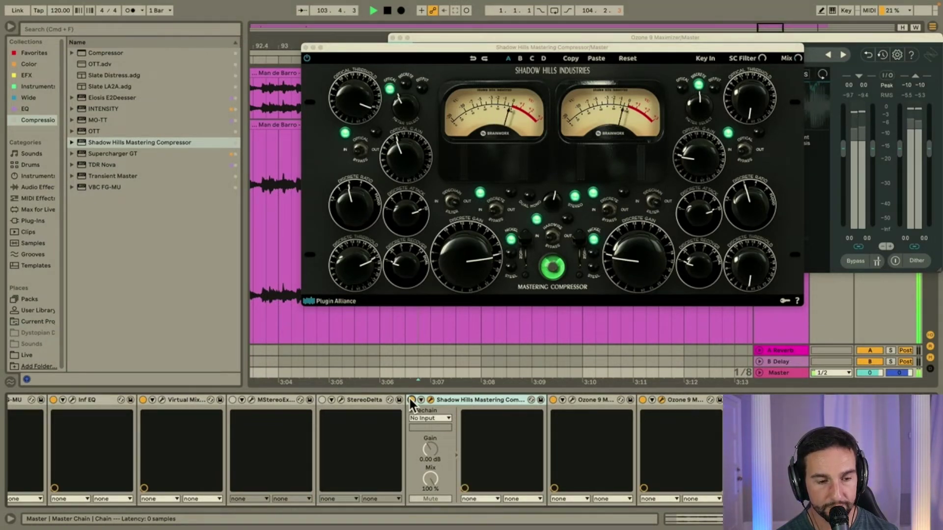
key(space)
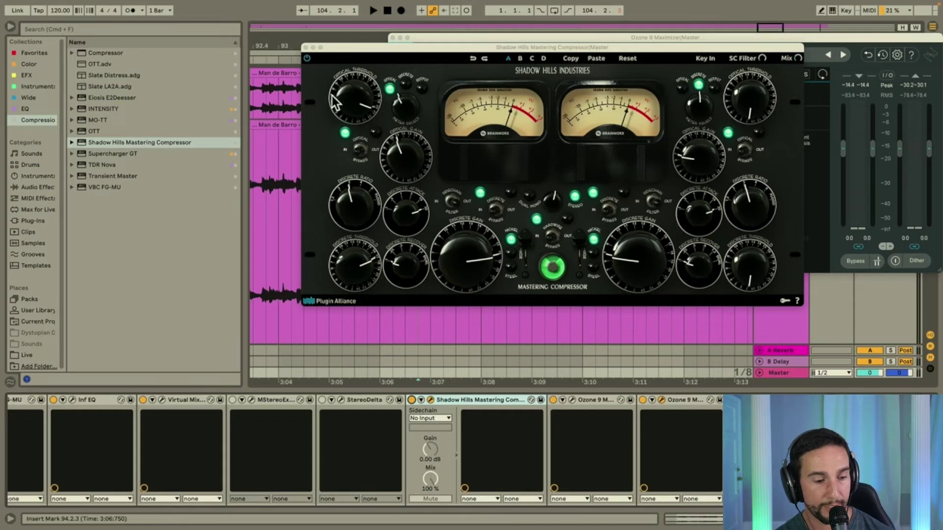
Close the Shadow Hills compressor window, open the Virtual Mix Rack on the Master chain, and move its window to show the whole FG-N module
click(305, 47)
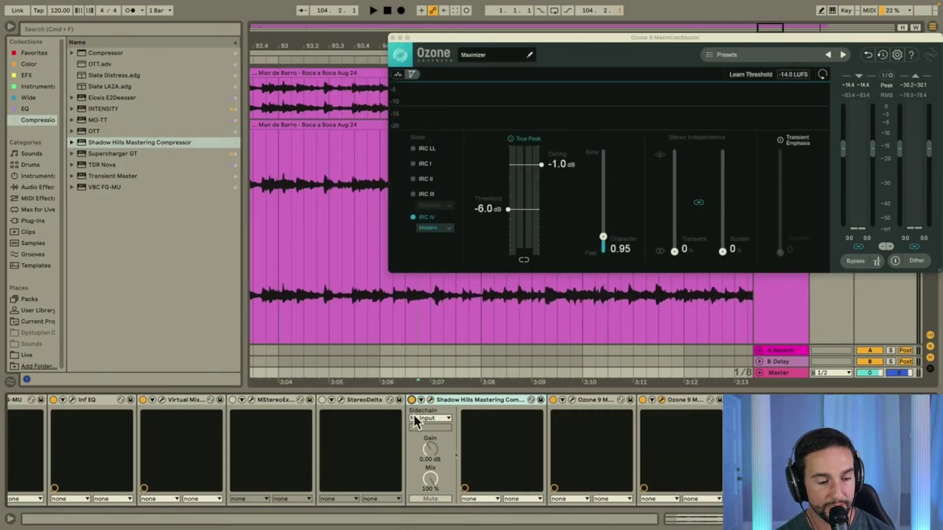
scroll(400, 433, left, 4)
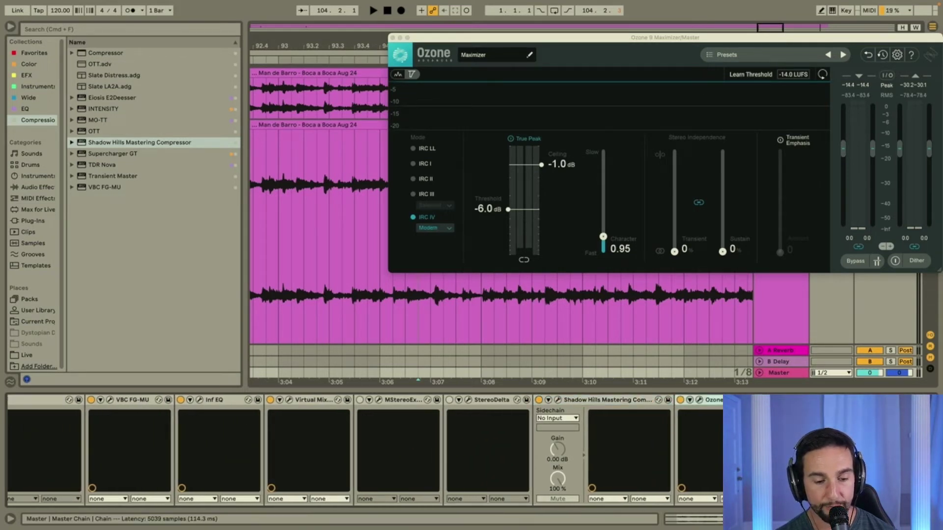
click(602, 400)
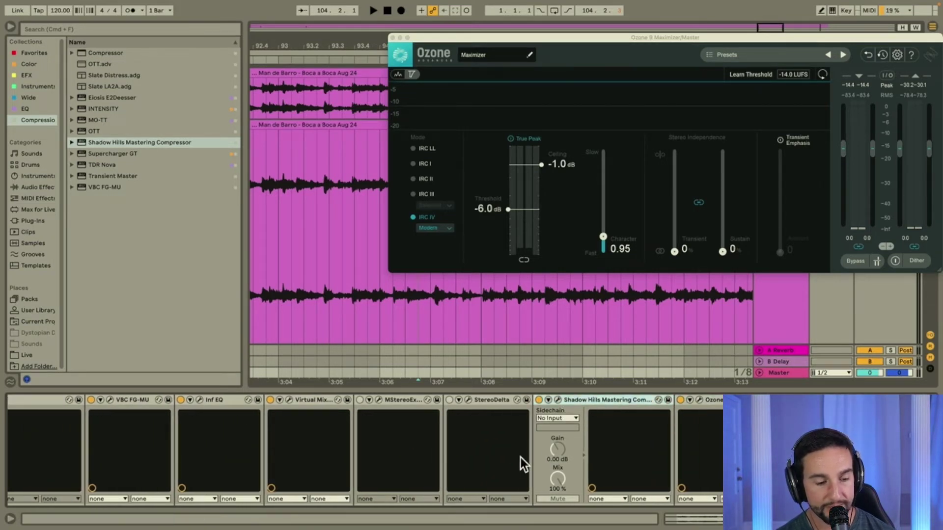
scroll(513, 466, left, 6)
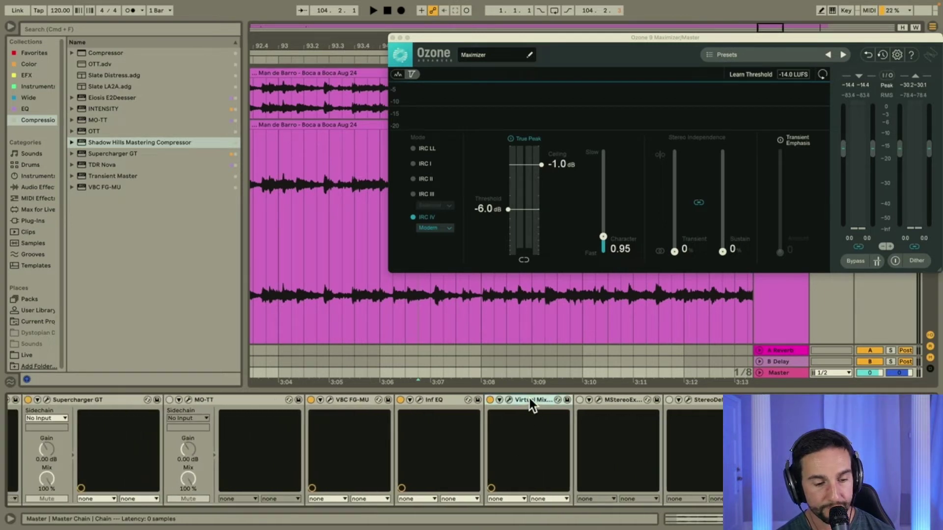
click(619, 399)
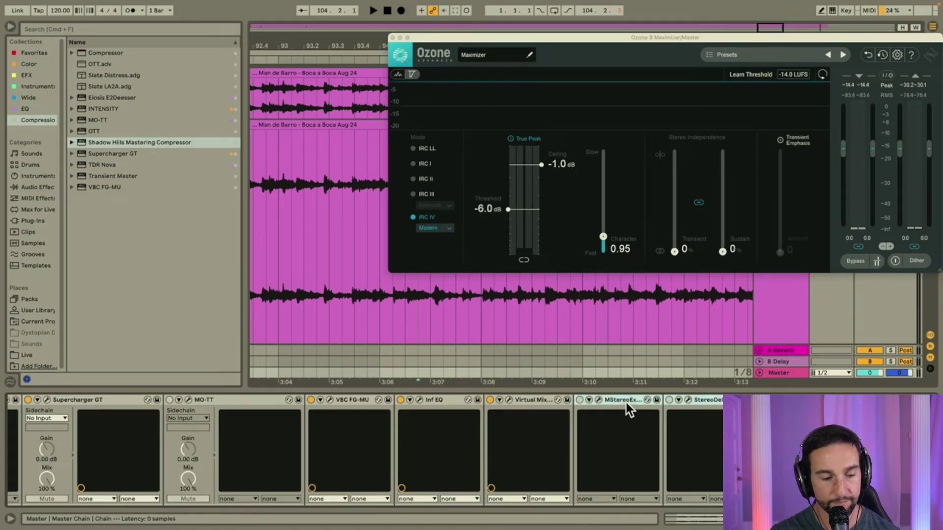
click(509, 400)
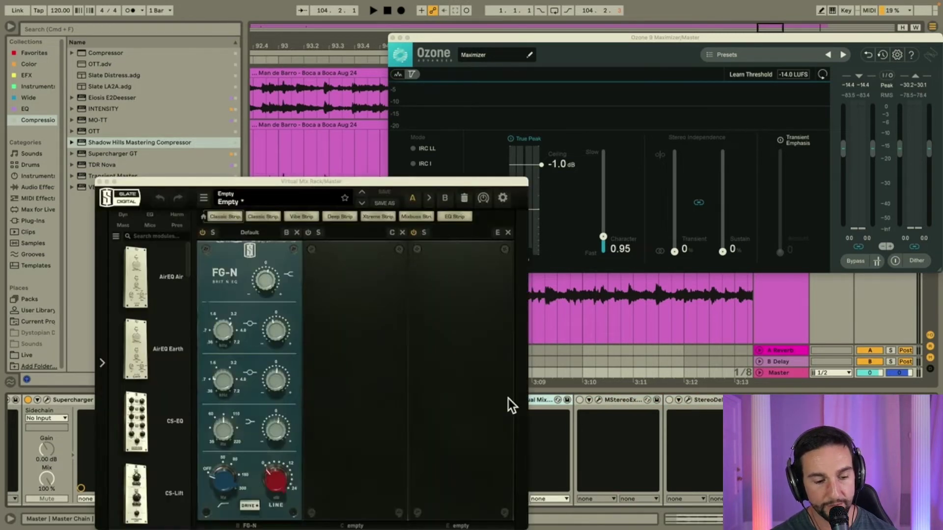
drag(422, 183, 773, 6)
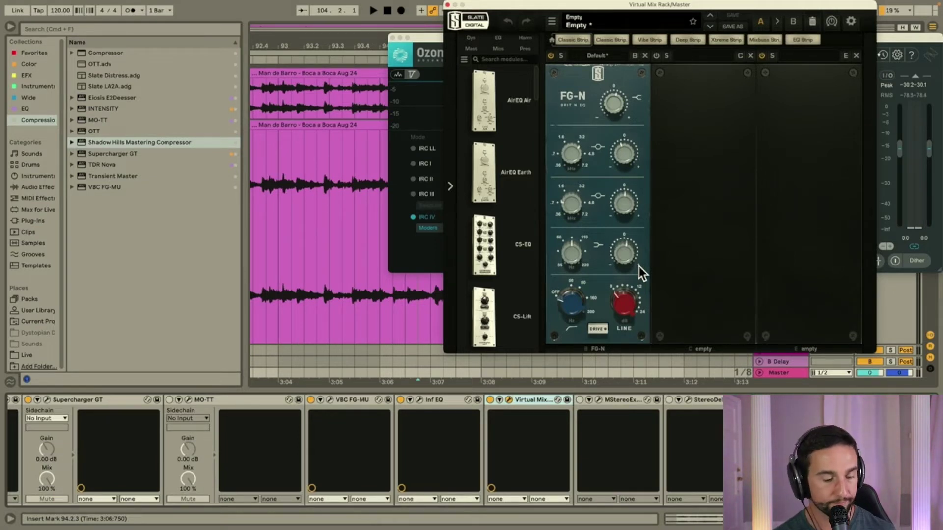
Try different low-shelf gain settings on the FG-N equalizer while playing the track
key(space)
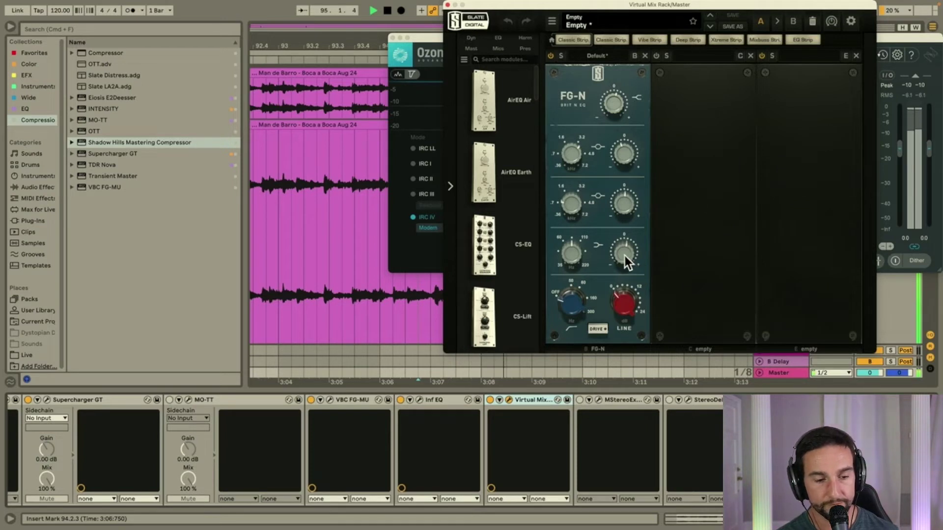
click(625, 255)
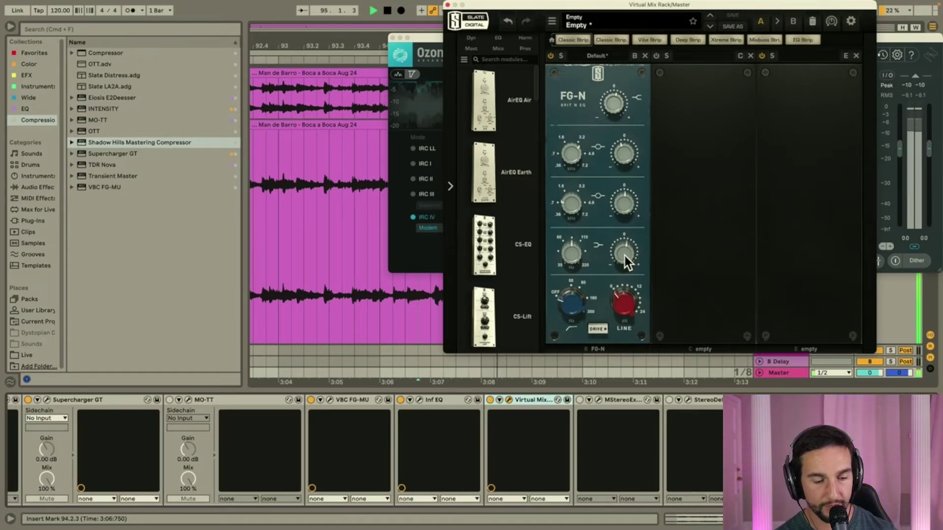
click(624, 255)
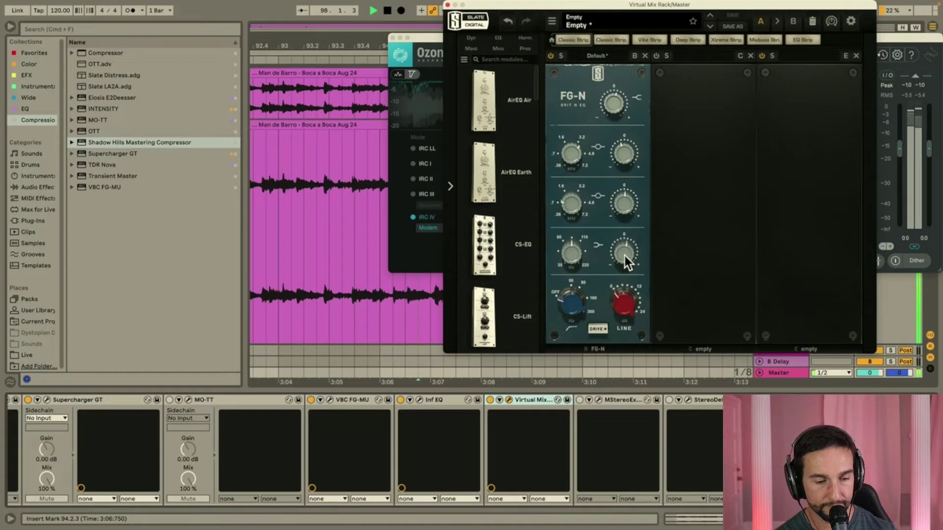
key(space)
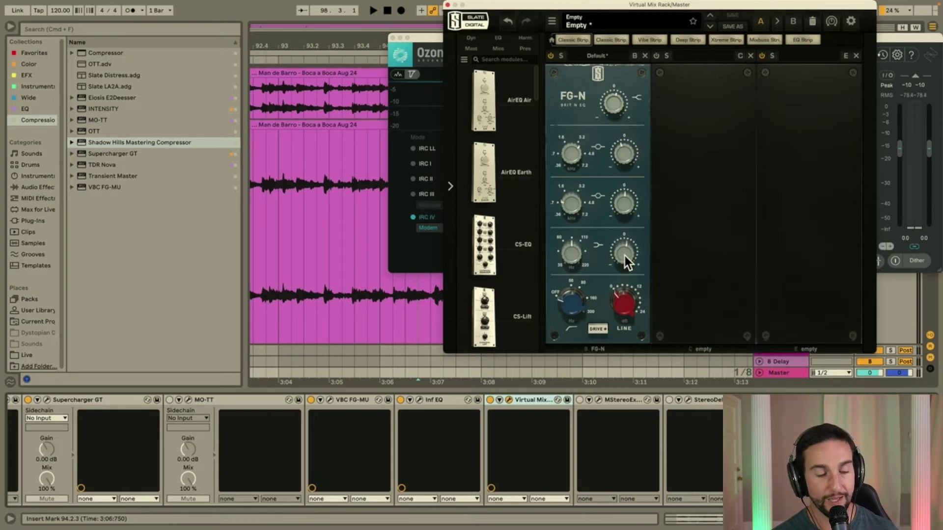
key(space)
drag(625, 256, 632, 240)
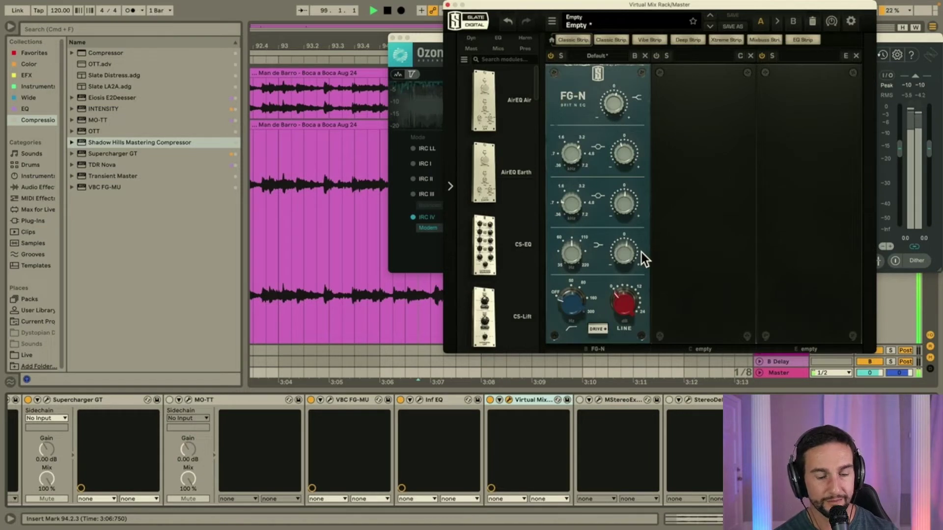
key(space)
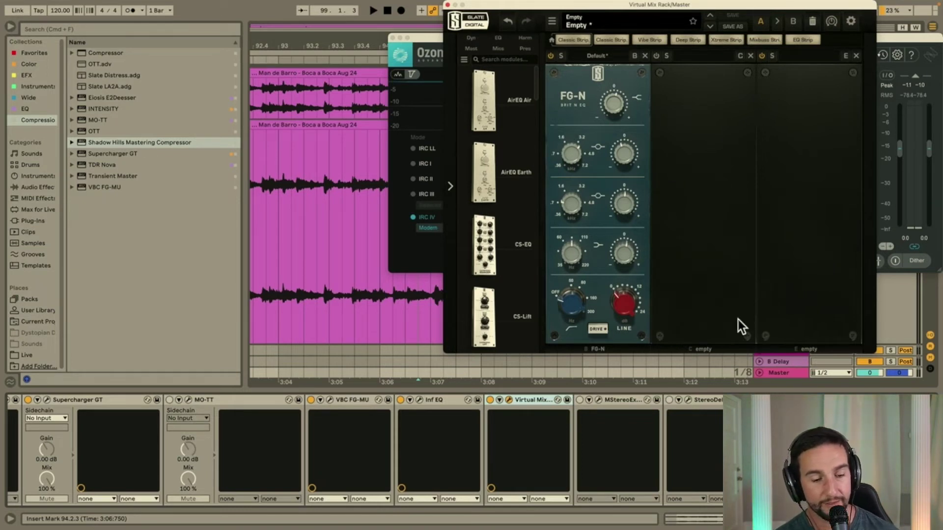
Reposition the Virtual Mix Rack window and try the FG-N low-shelf frequency up to 220 Hz with a slight gain adjustment during playback
scroll(552, 435, right, 5)
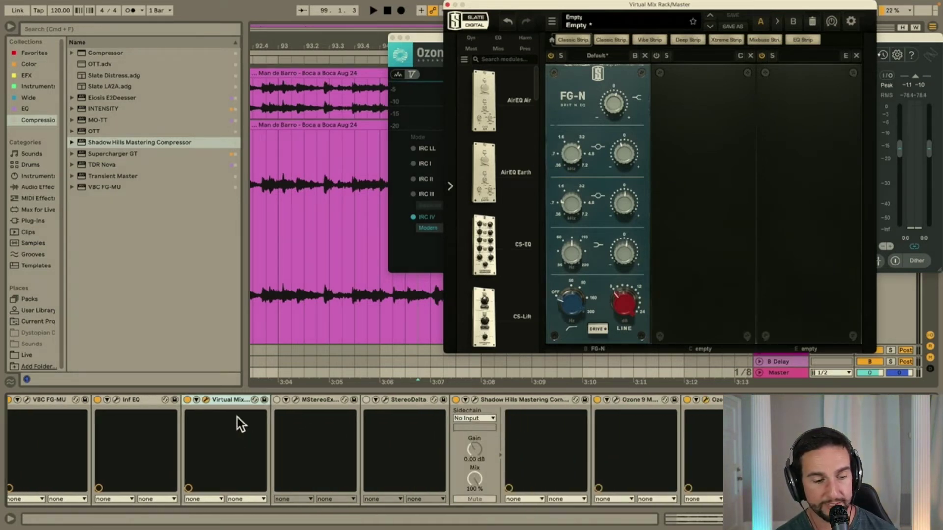
scroll(460, 452, left, 7)
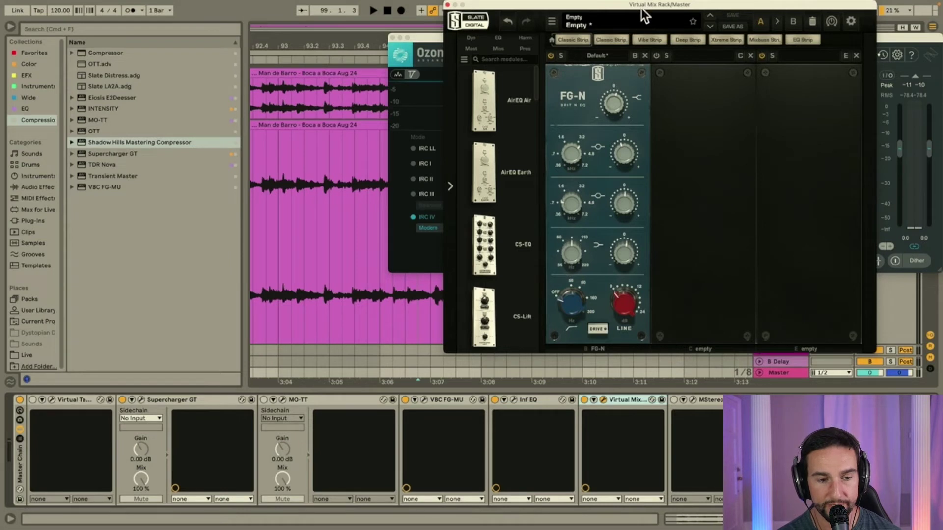
drag(642, 4, 600, 3)
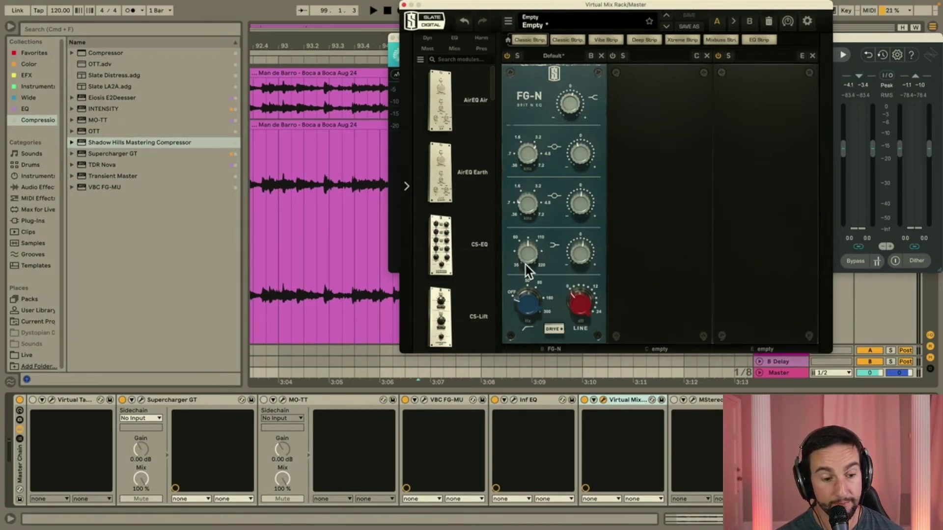
drag(520, 252, 538, 254)
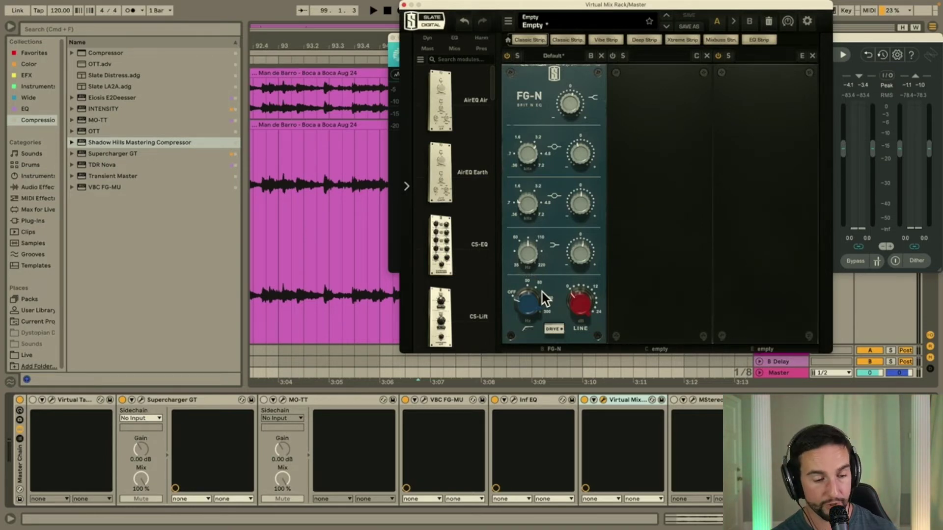
key(space)
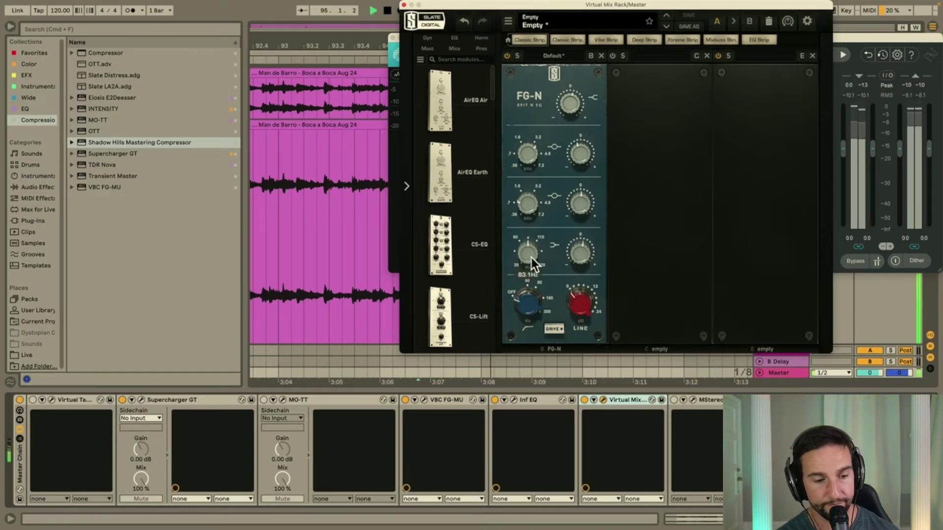
drag(531, 257, 541, 205)
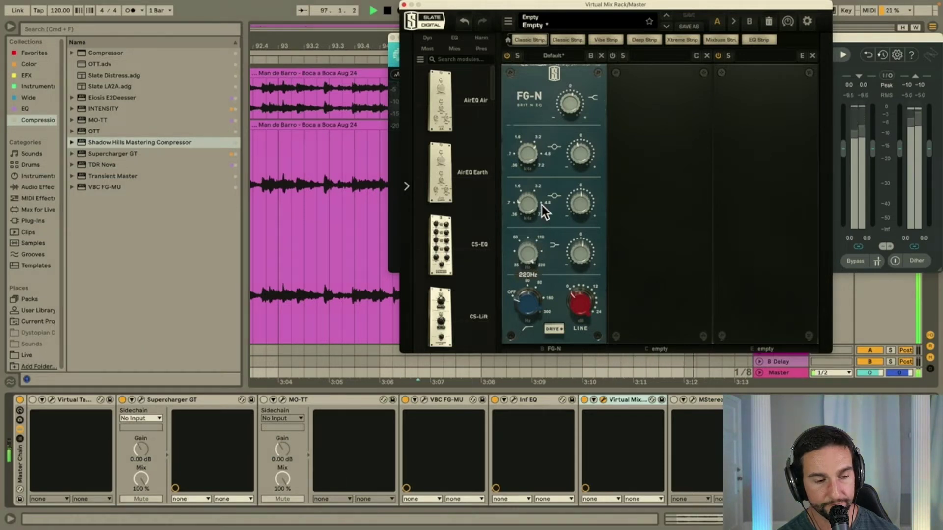
drag(579, 265, 583, 260)
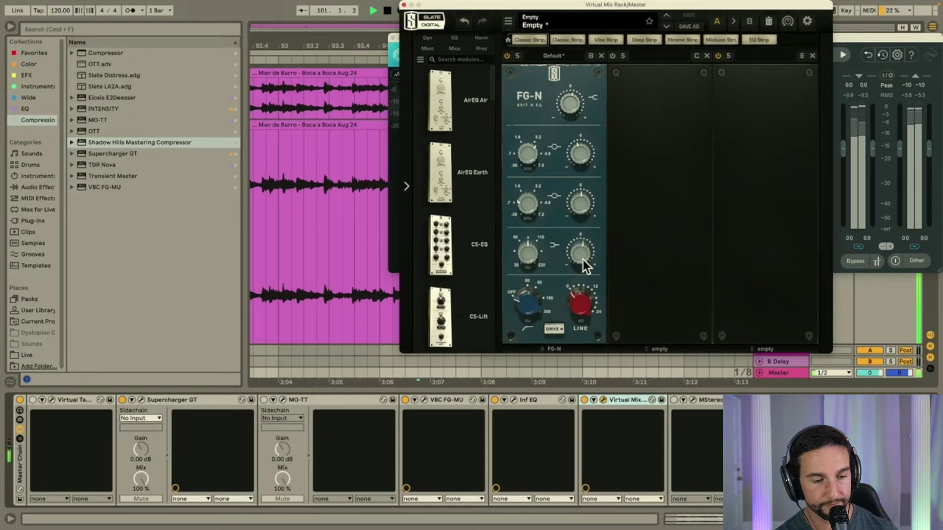
key(space)
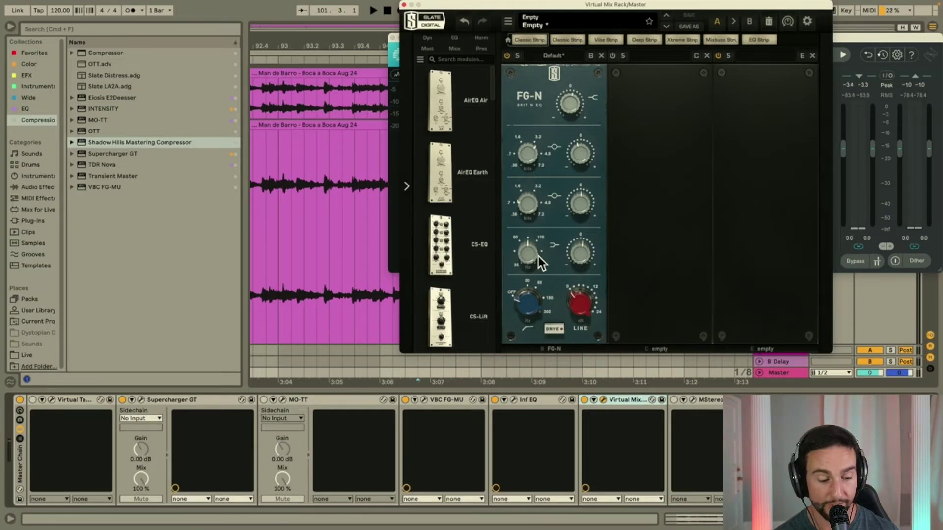
Replay the track and audition the FG-N low-shelf frequency at 220 Hz against its lower setting
key(space)
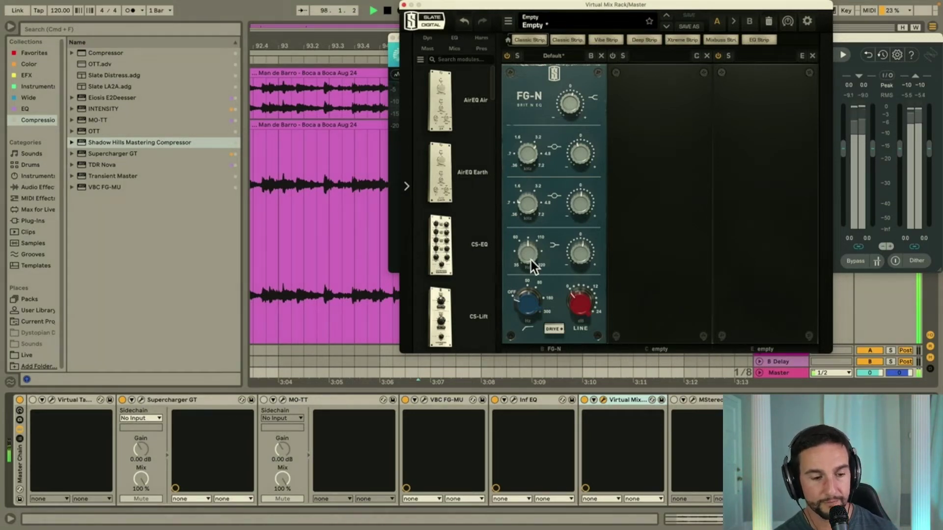
key(space)
mouse_move(529, 259)
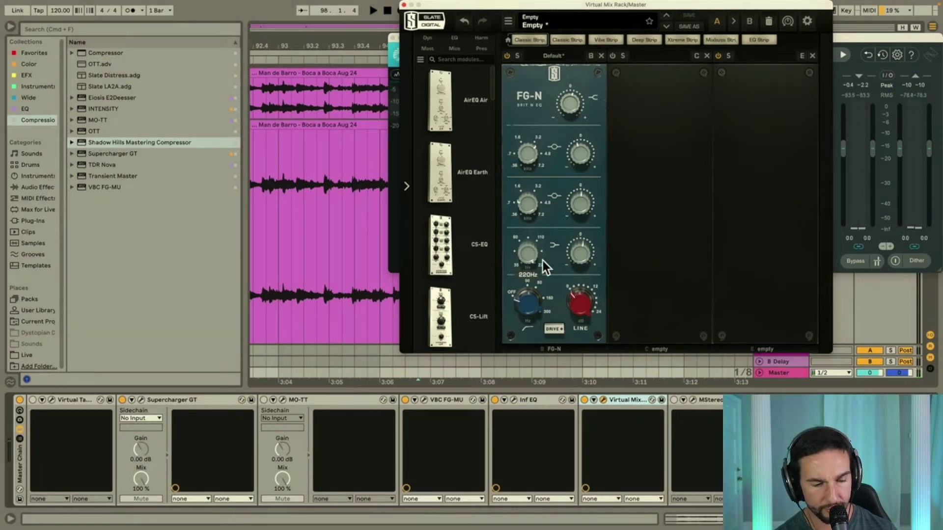
key(space)
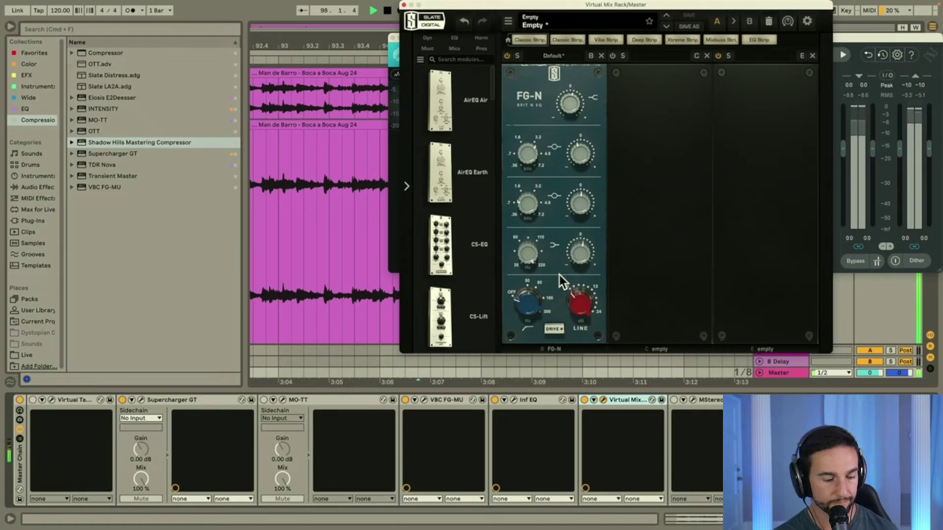
key(space)
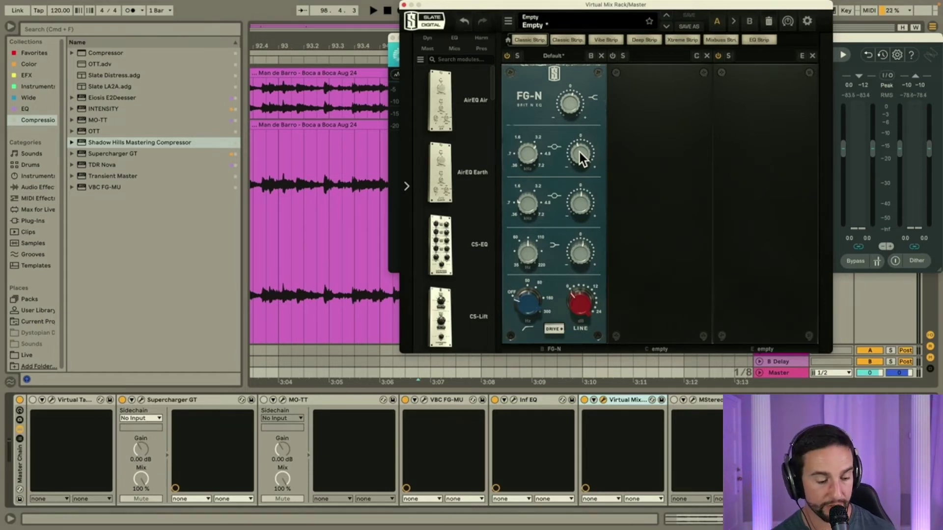
Try boosting the FG-N upper-mid band during playback, and lower its gain to -2.15 dB
key(space)
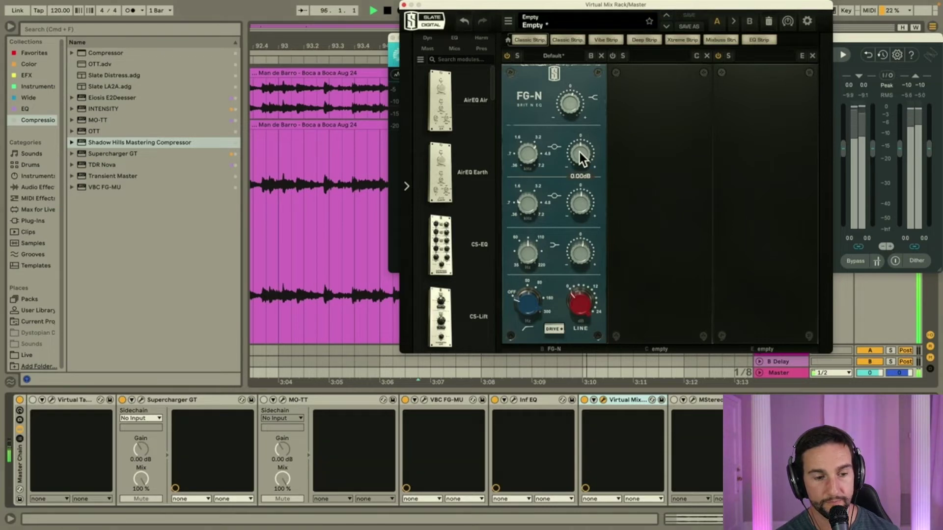
click(579, 153)
mouse_move(579, 152)
mouse_down()
mouse_move(582, 185)
mouse_move(589, 153)
mouse_up()
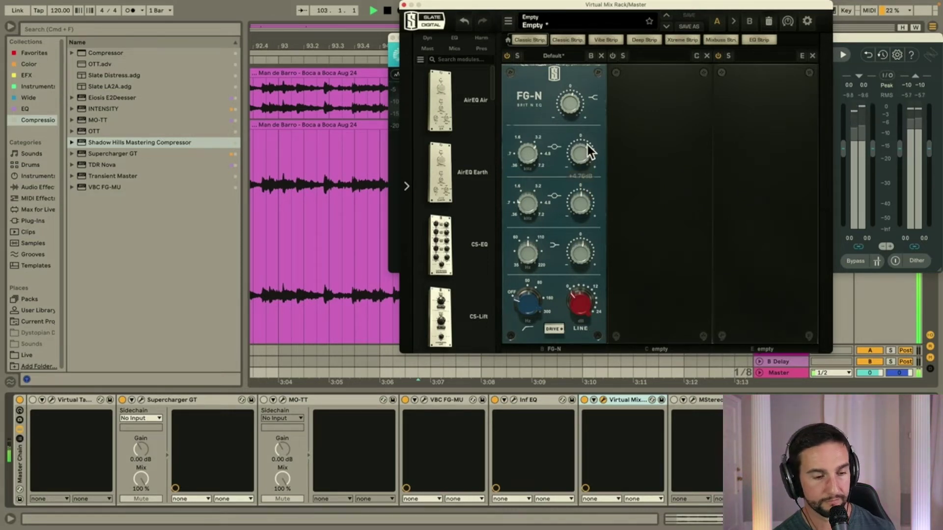
key(space)
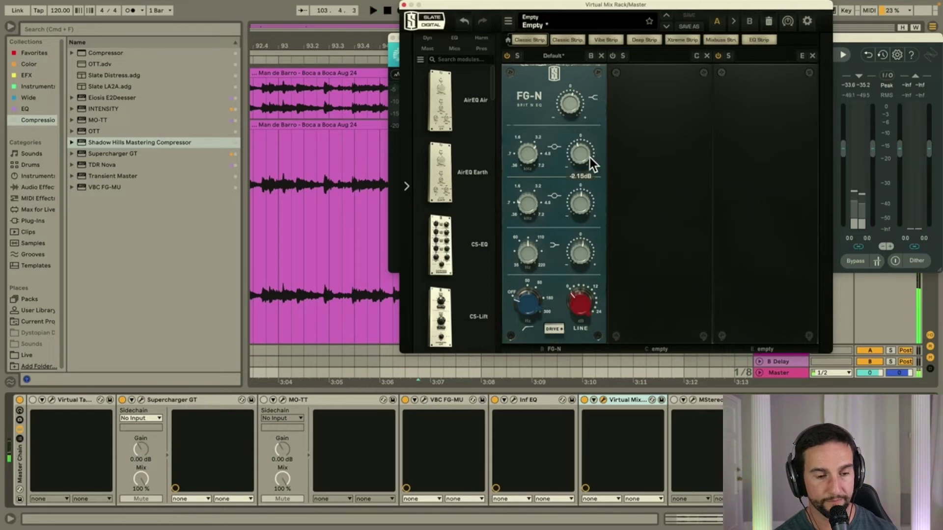
mouse_move(578, 157)
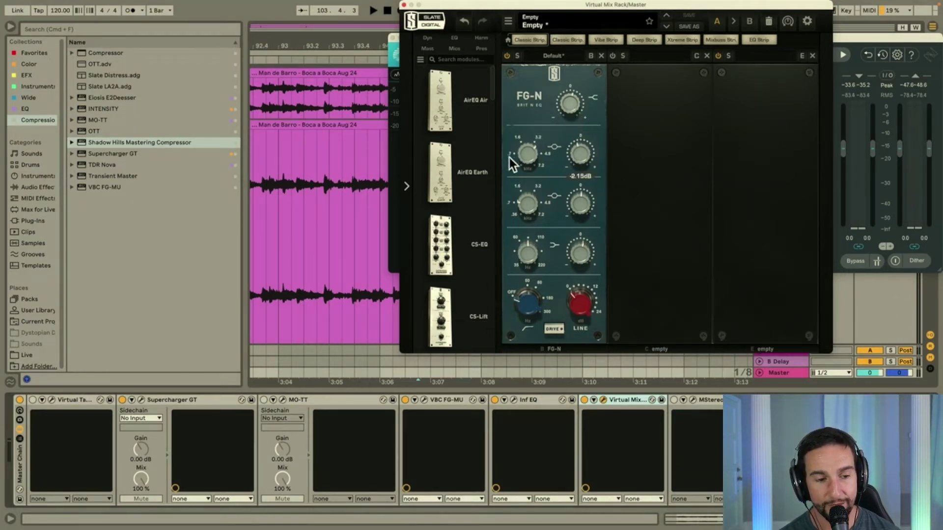
mouse_move(598, 160)
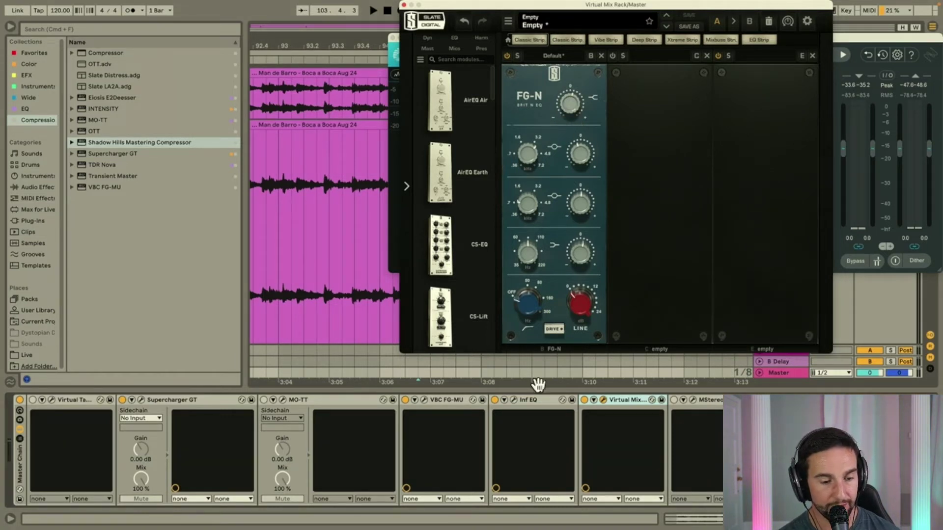
Duplicate the Virtual Mix Rack in the Master chain and switch off the second instance
click(623, 402)
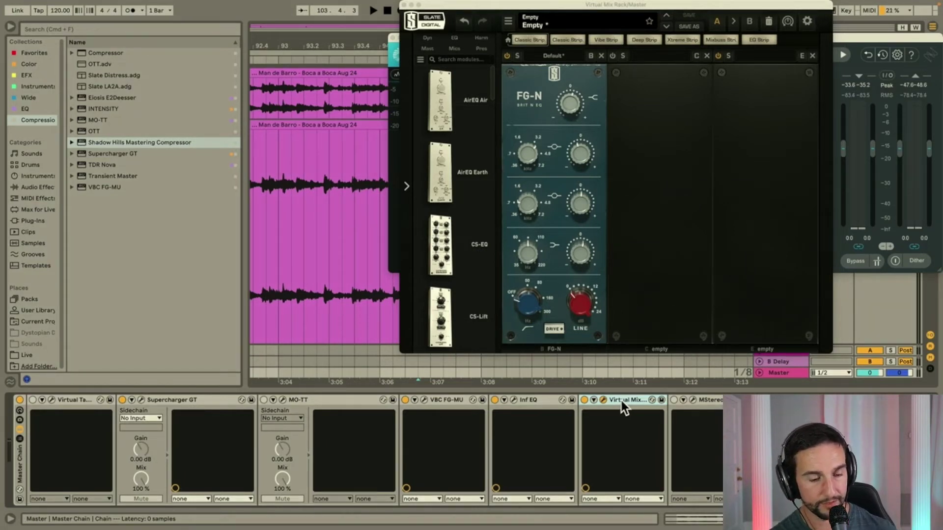
key(super+d)
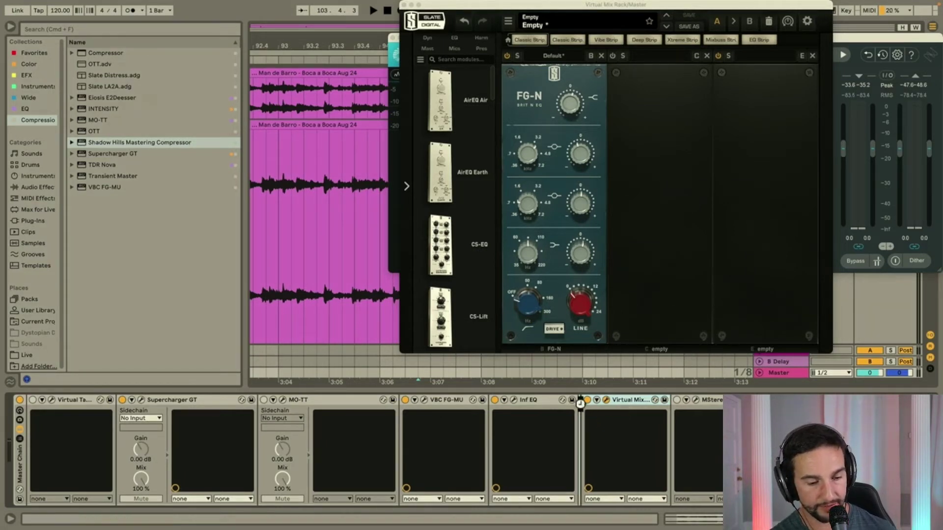
click(673, 400)
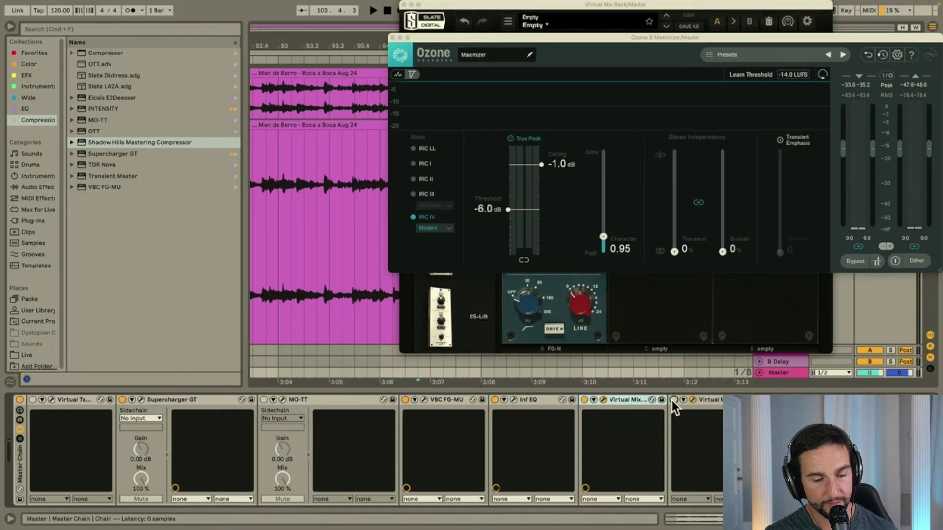
key(super+k)
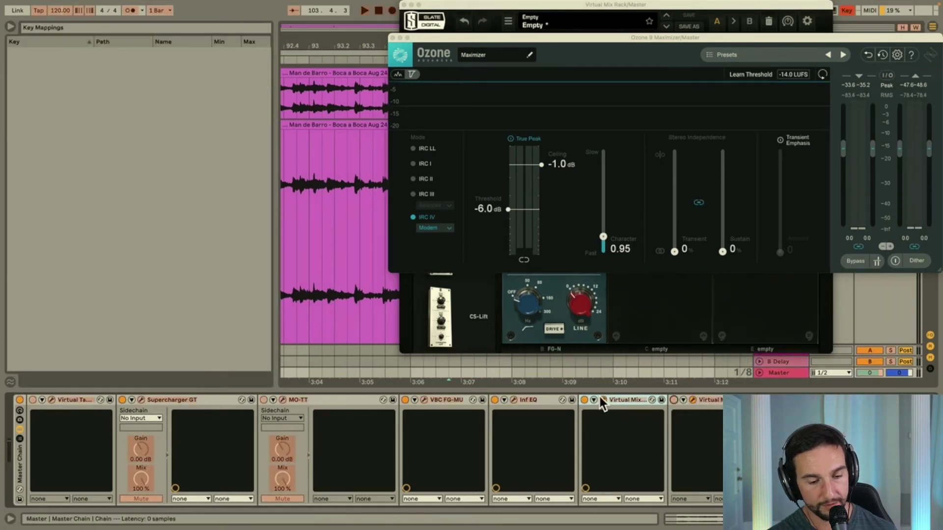
key(super+k)
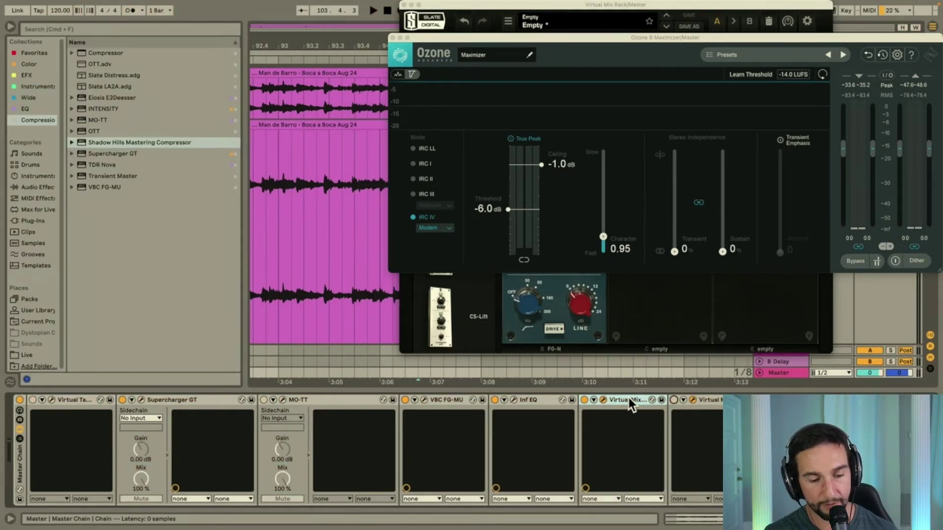
Reset the FG-N high-shelf gain to 0.00 dB in the first Virtual Mix Rack and close its window
click(603, 400)
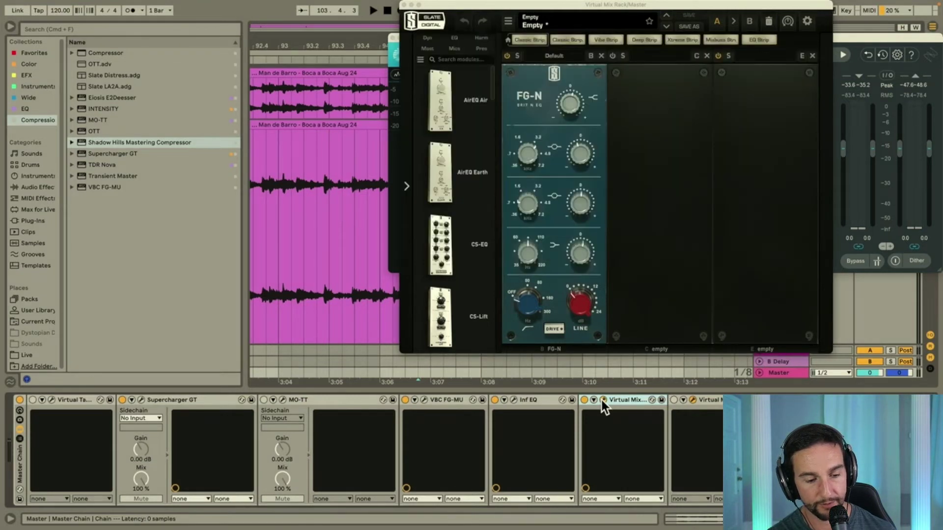
click(584, 150)
double_click(573, 102)
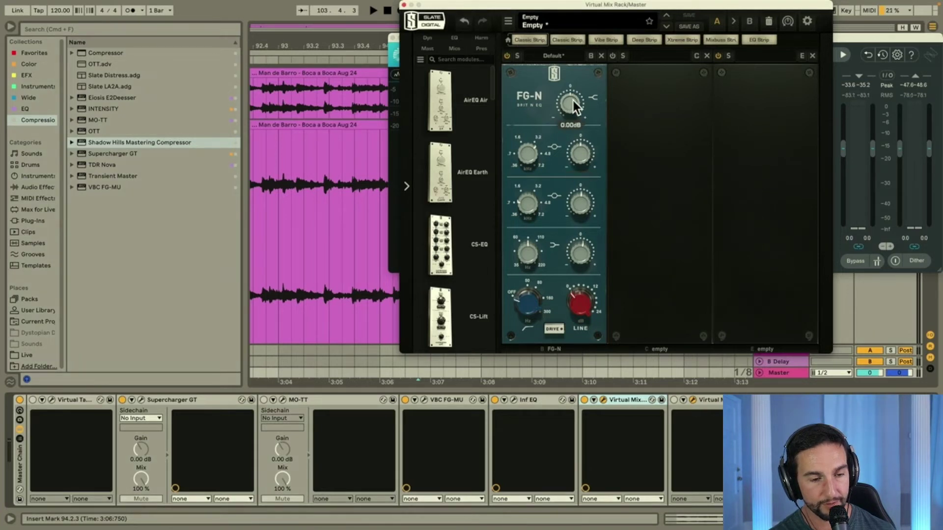
click(404, 5)
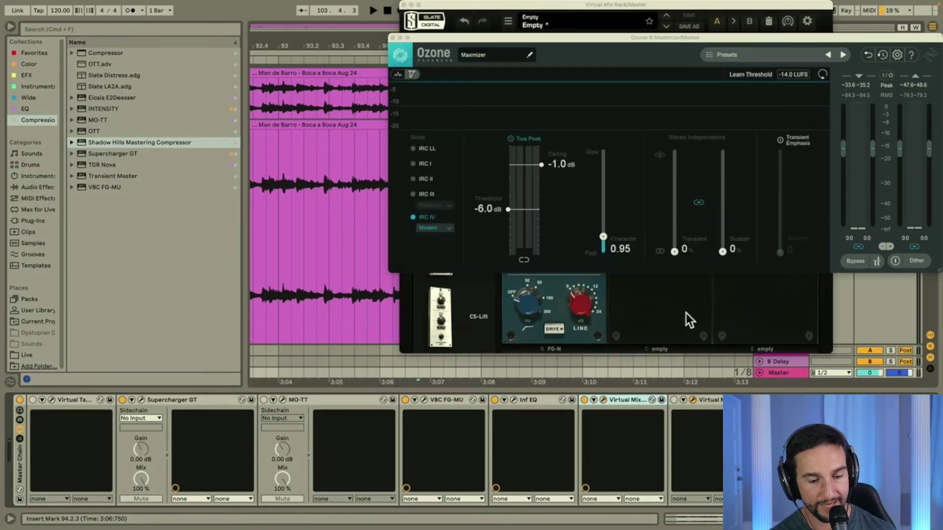
Switch on the second Virtual Mix Rack, open its interface, and switch off the first instance
click(674, 400)
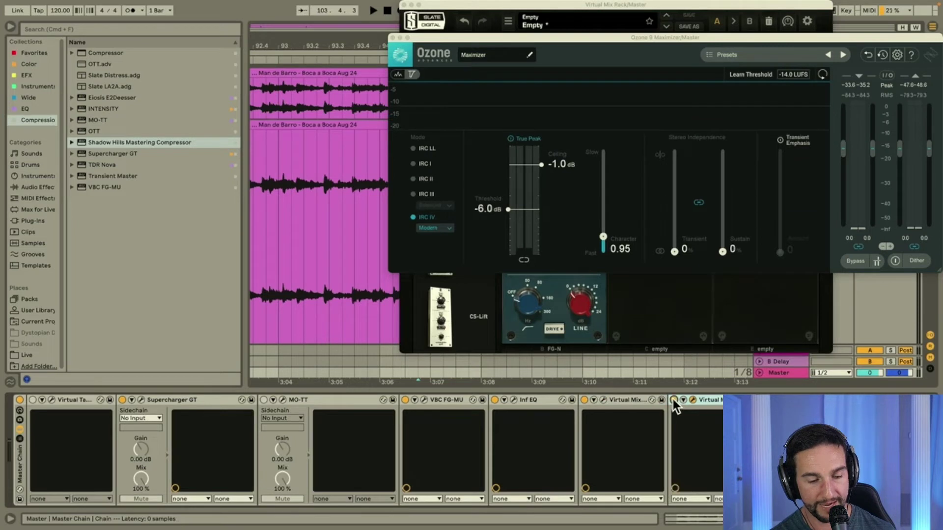
click(692, 400)
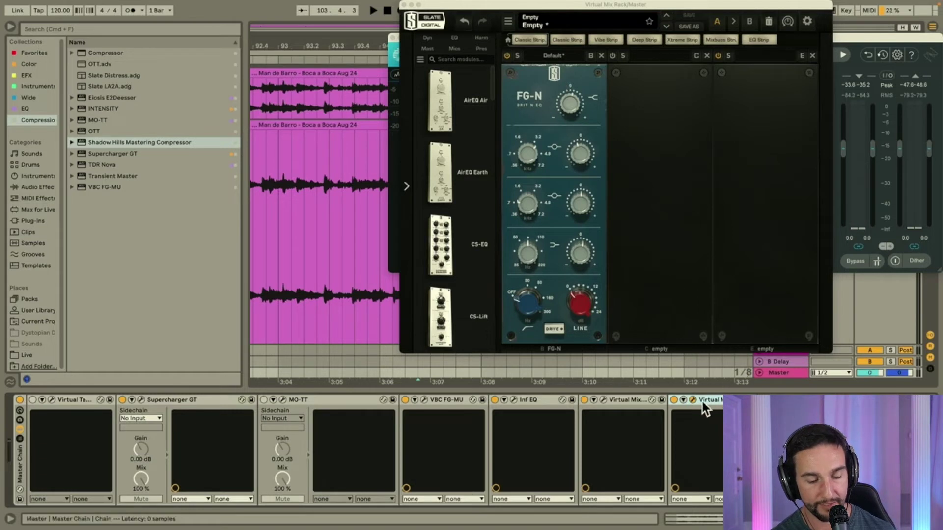
click(584, 401)
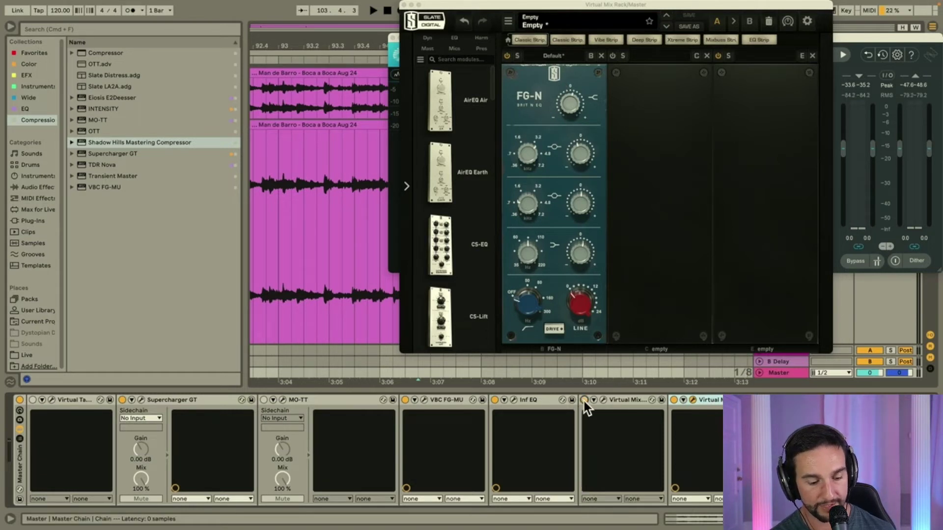
Map the on/off switches of both Virtual Mix Rack instances to the same key, M
key(super+k)
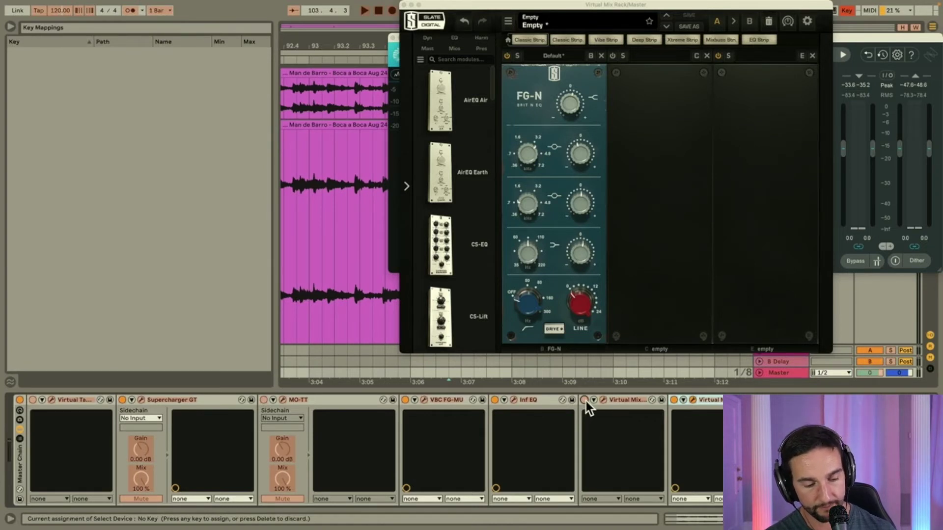
key(m)
click(674, 400)
key(m)
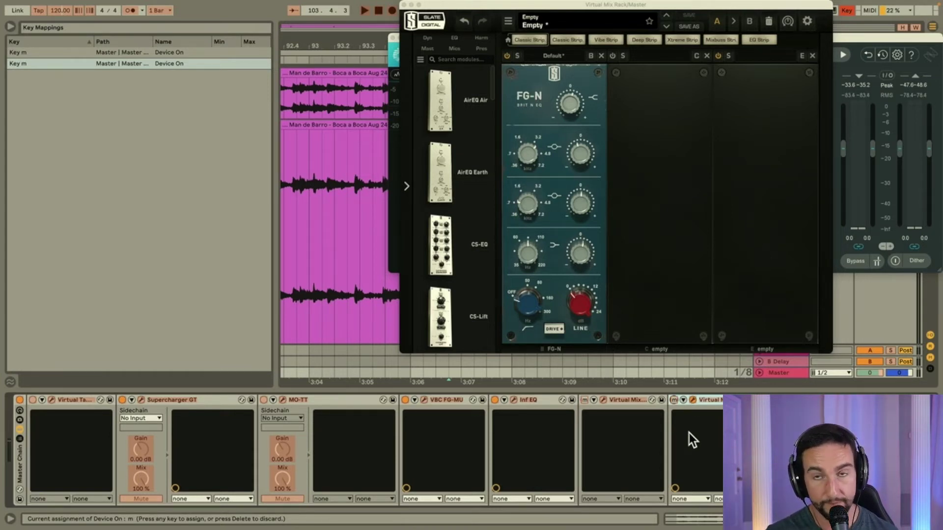
key(super+k)
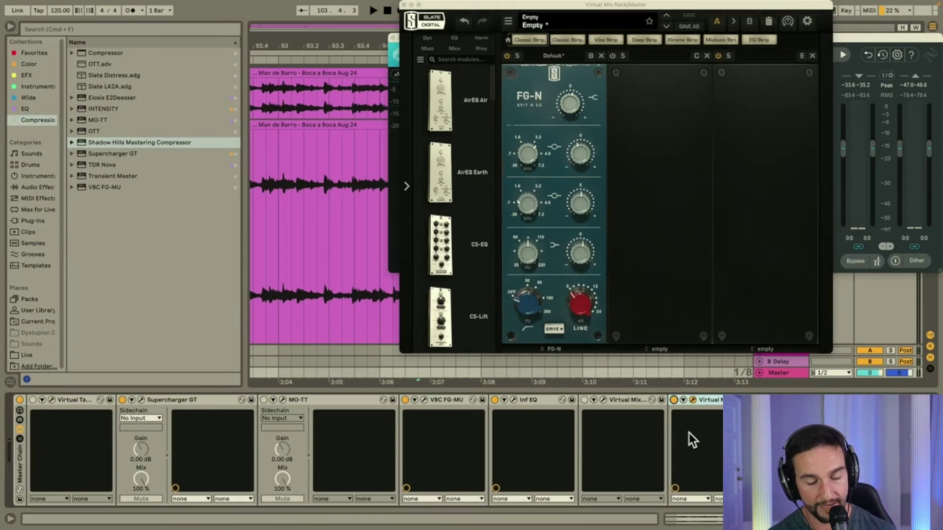
Alternate between the two Virtual Mix Racks with the mapped toggle, and play the track briefly to demonstrate the comparison setup
key(m)
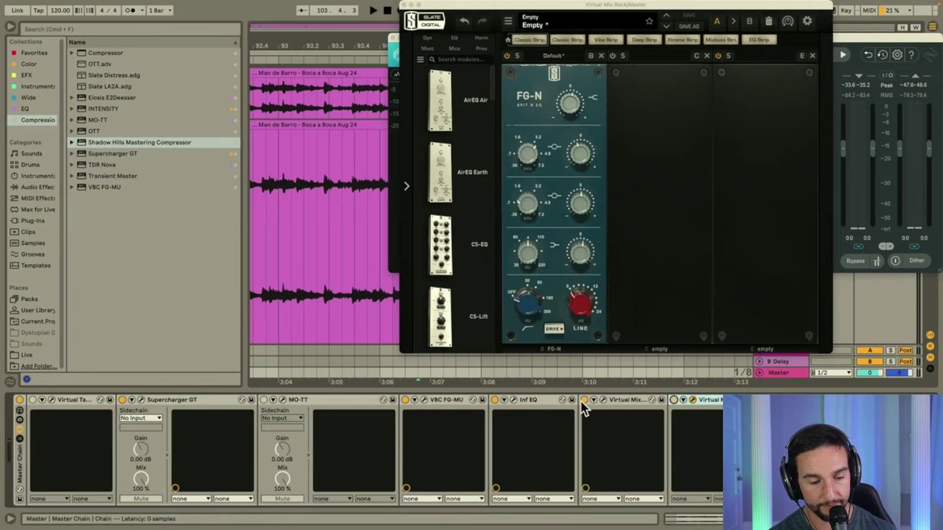
key(m)
key(m)
key(m)
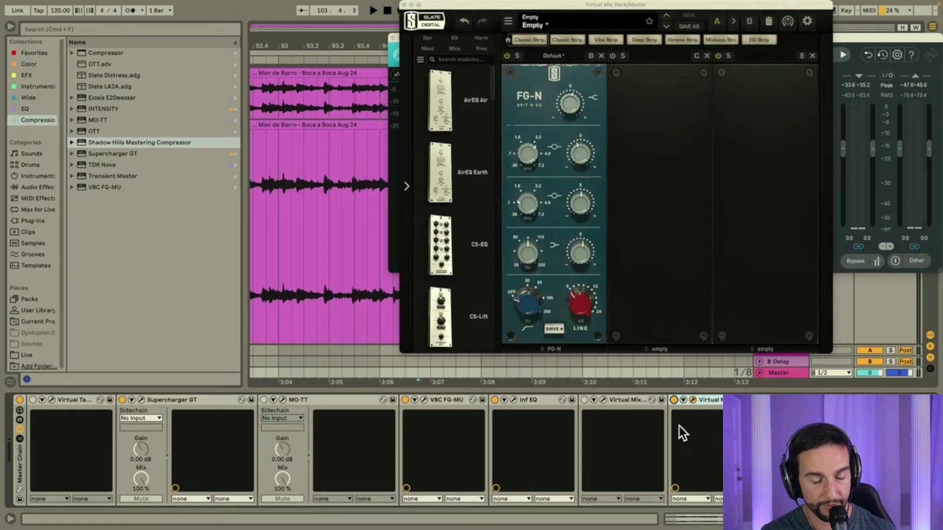
key(space)
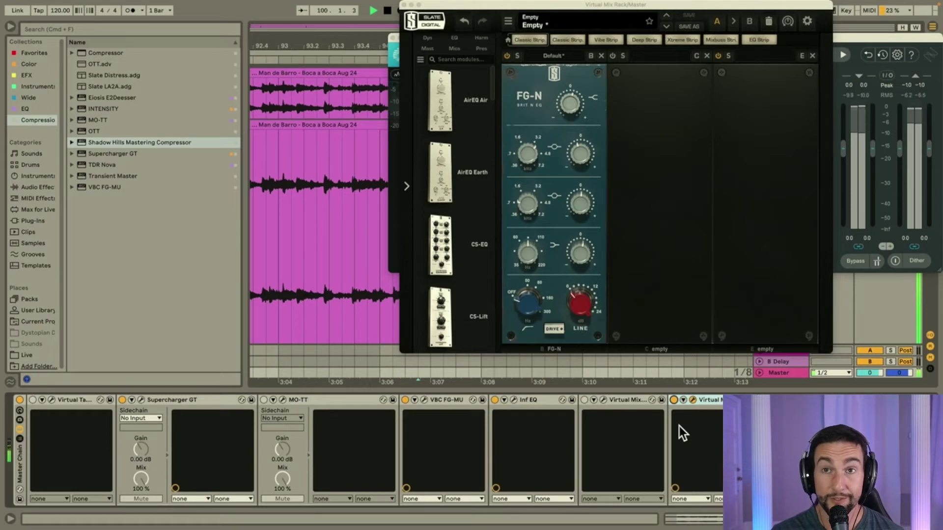
key(space)
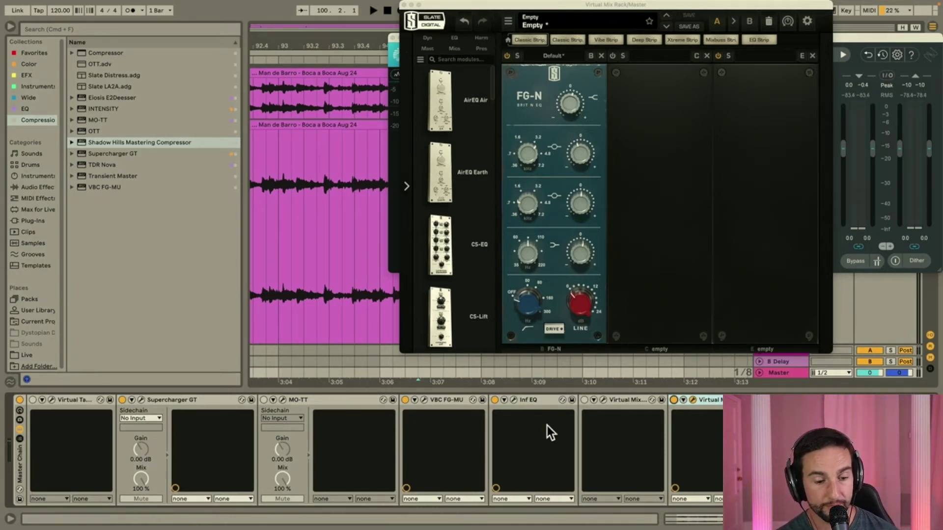
Delete the first Virtual Mix Rack from the Master chain and close the open Ozone Maximizer and Virtual Mix Rack windows
click(623, 401)
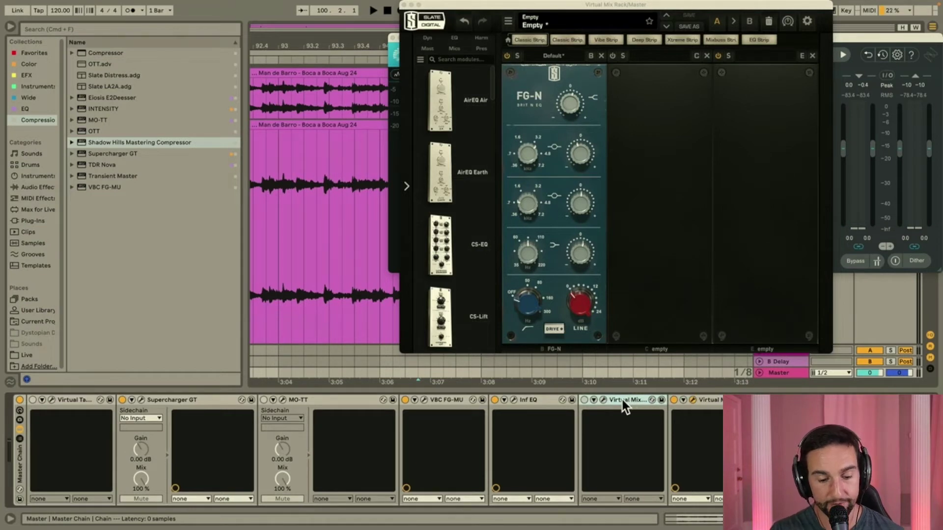
key(Delete)
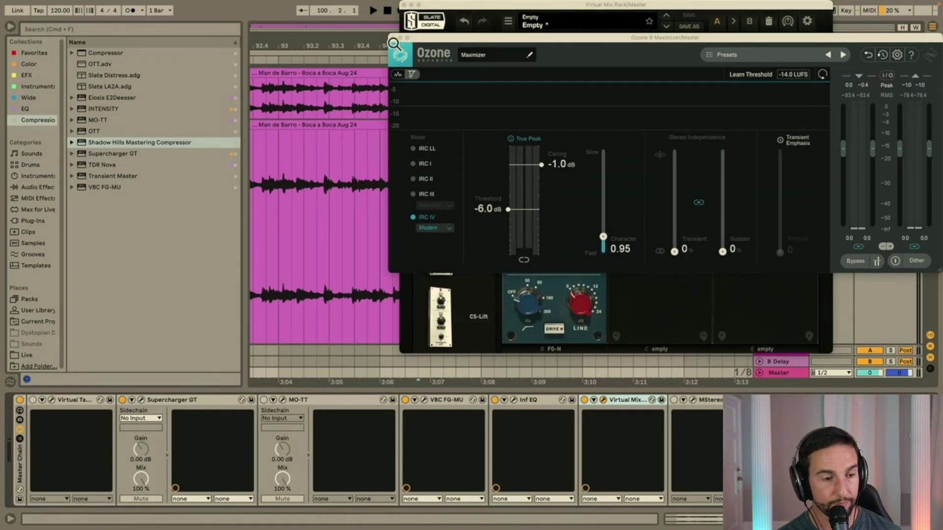
click(392, 38)
click(404, 4)
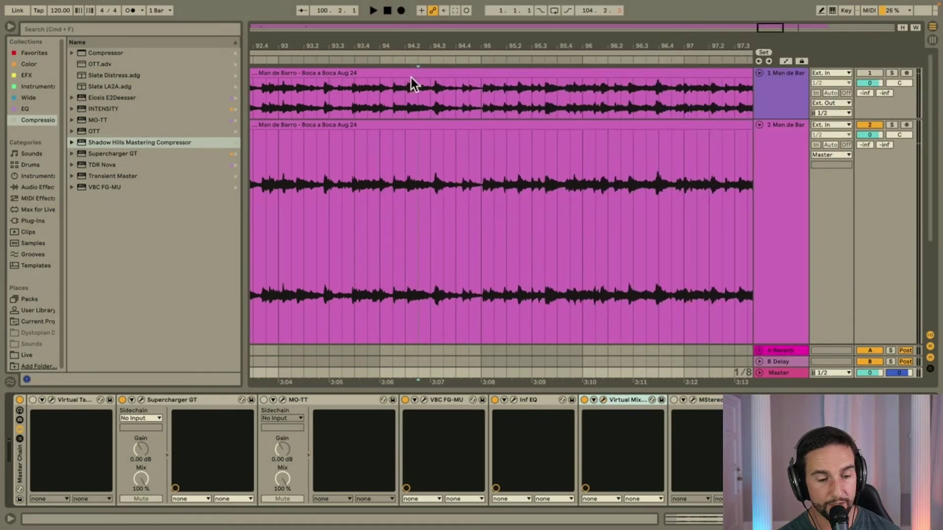
Open the Infinity EQ, move its window above the device chain, and inspect the deeper low-frequency cut
click(513, 399)
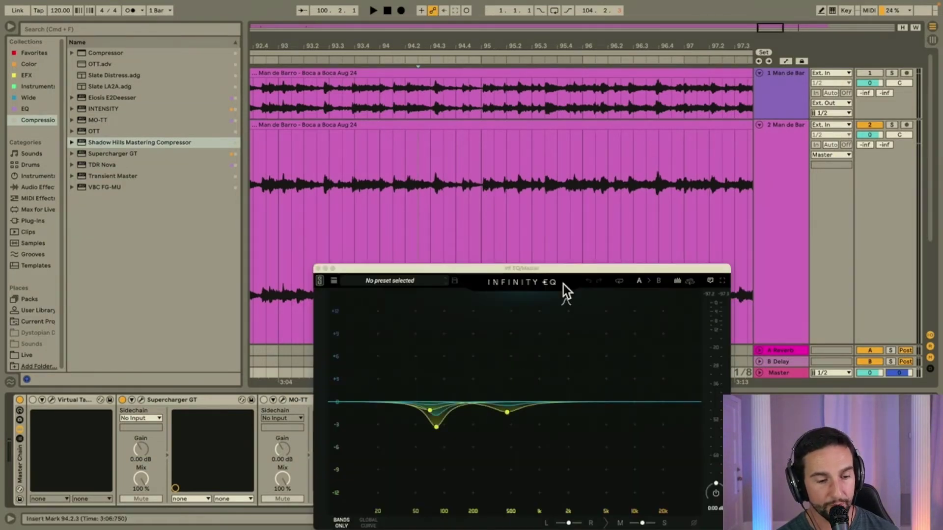
drag(561, 270, 575, 46)
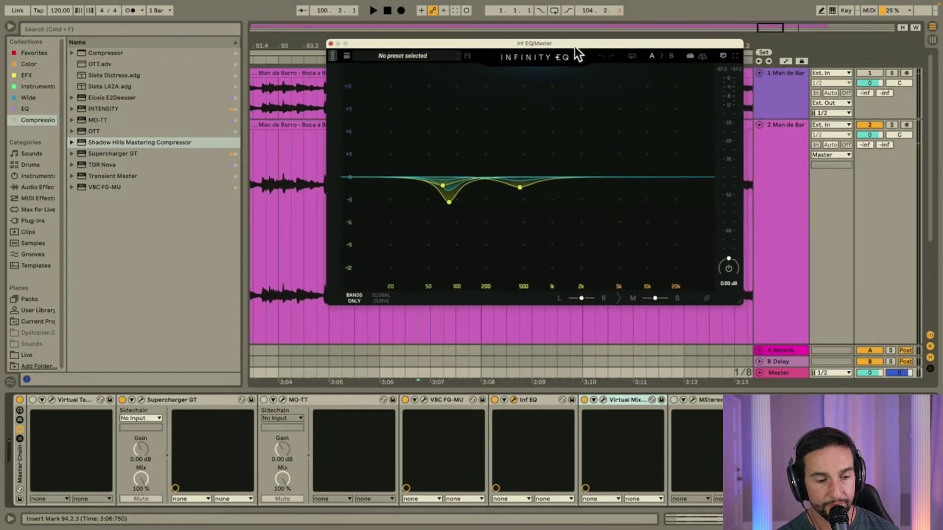
click(449, 202)
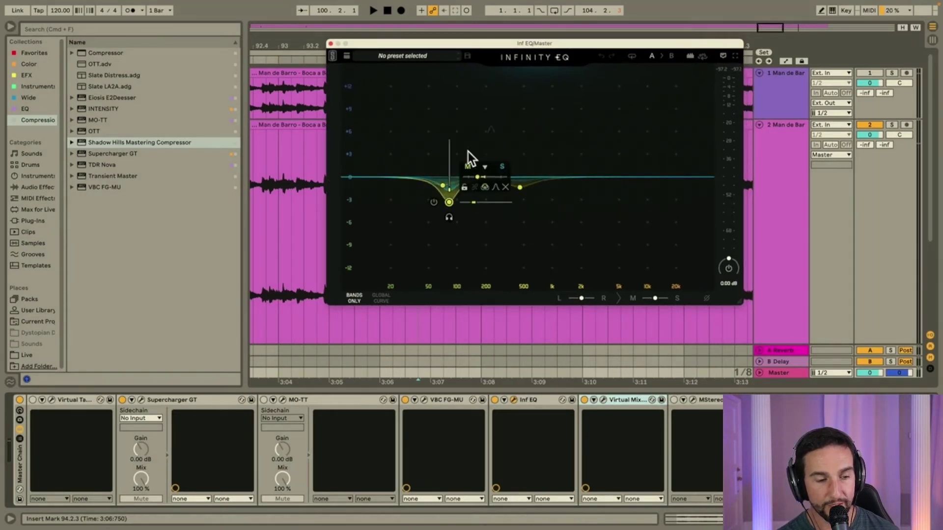
click(504, 261)
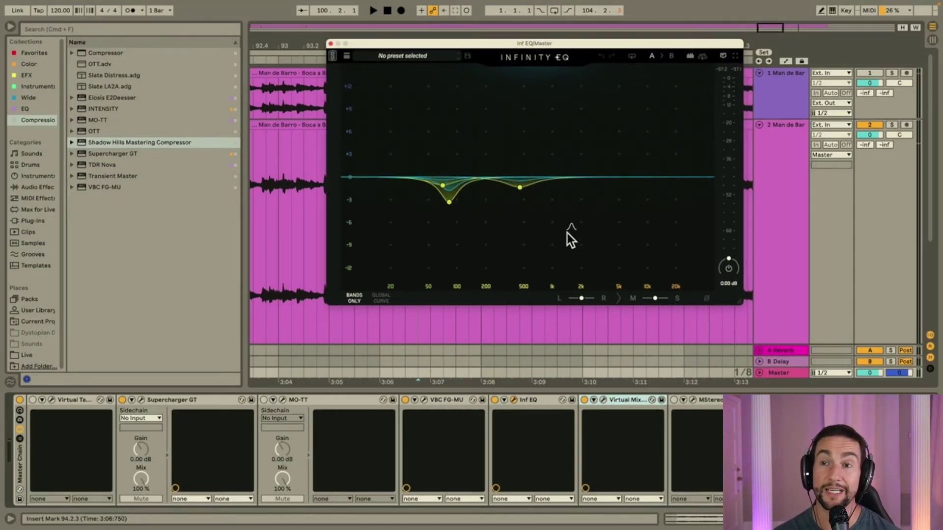
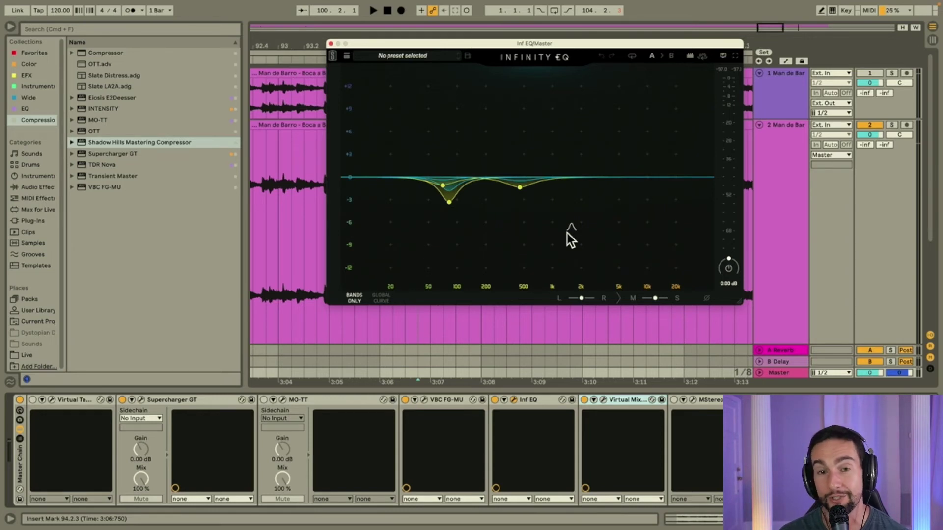
Examine the frequency and gain of the Infinity EQ's low-mid cut and its low-frequency cuts, Band2 and Band3
mouse_move(519, 189)
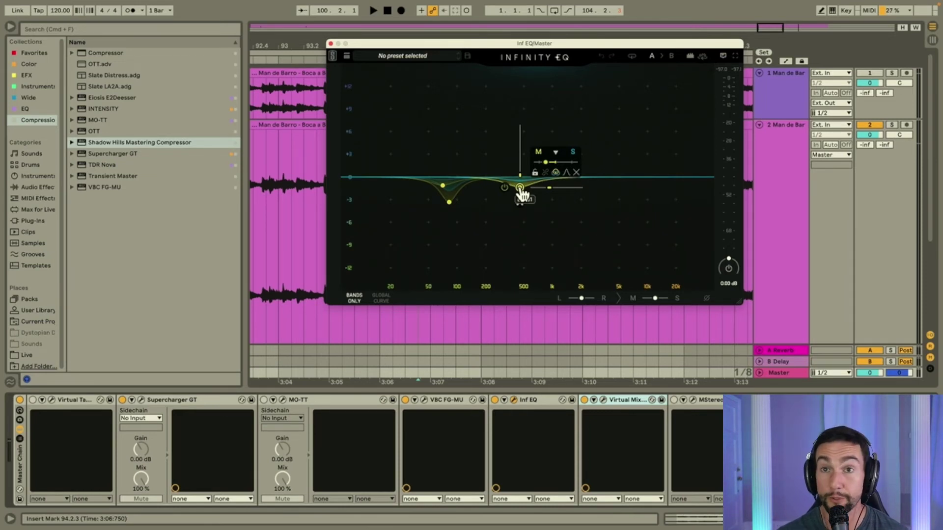
click(449, 202)
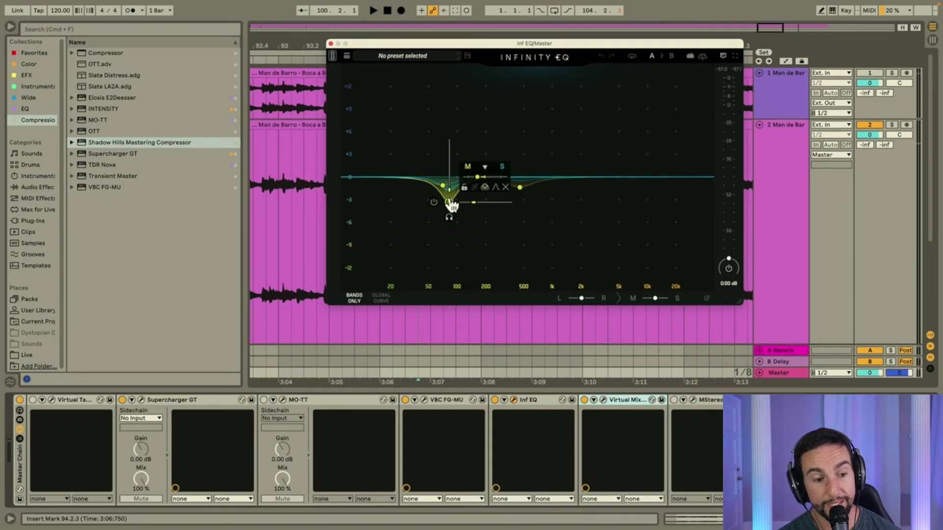
click(521, 191)
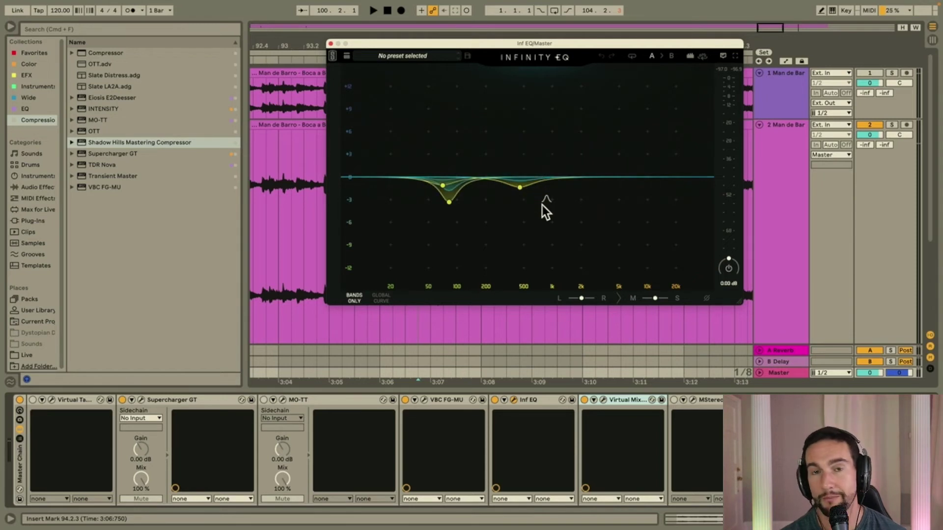
mouse_move(538, 199)
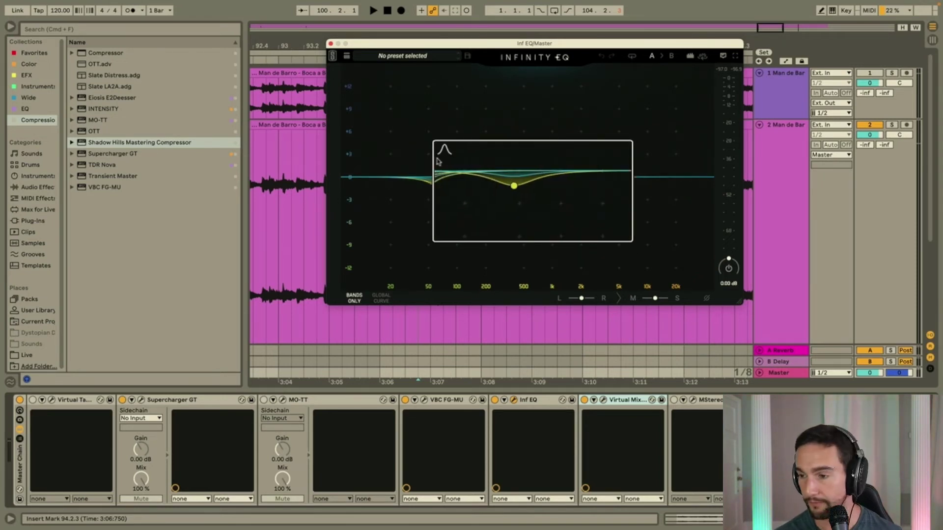
click(514, 187)
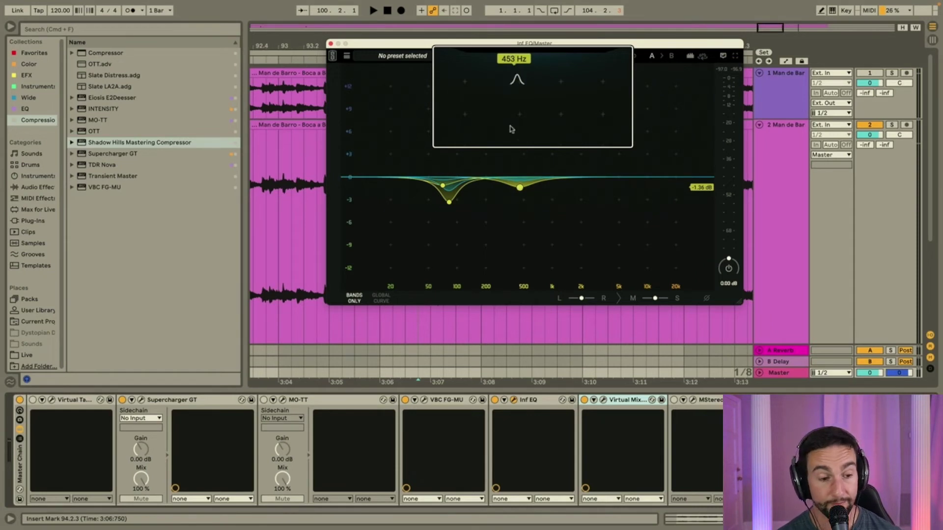
mouse_move(442, 205)
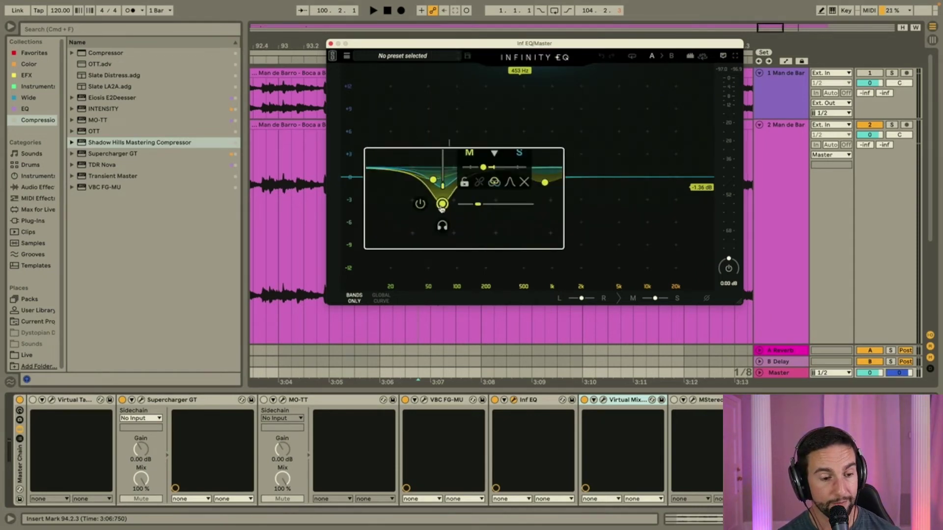
click(442, 205)
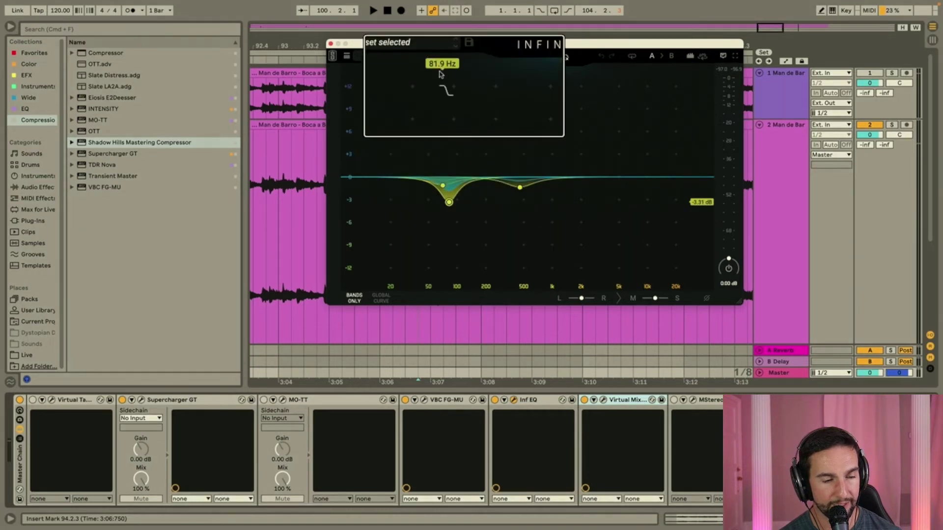
mouse_move(434, 178)
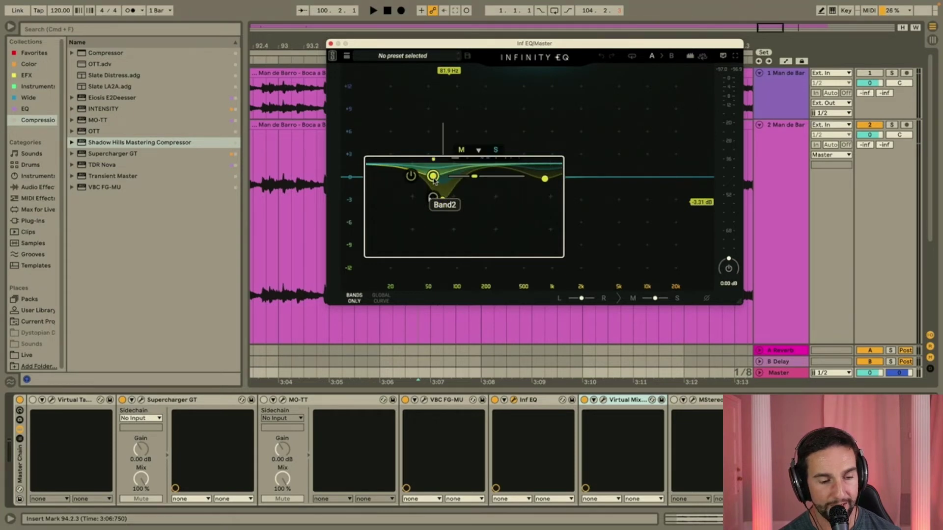
mouse_move(445, 205)
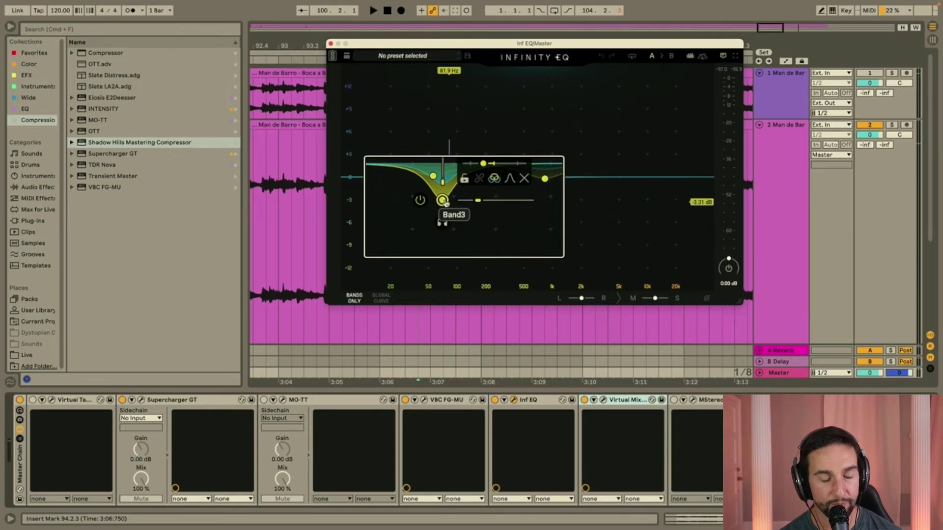
Inspect the Infinity EQ's Band3 low-frequency cut and play the track briefly to watch its spectrum
mouse_move(535, 181)
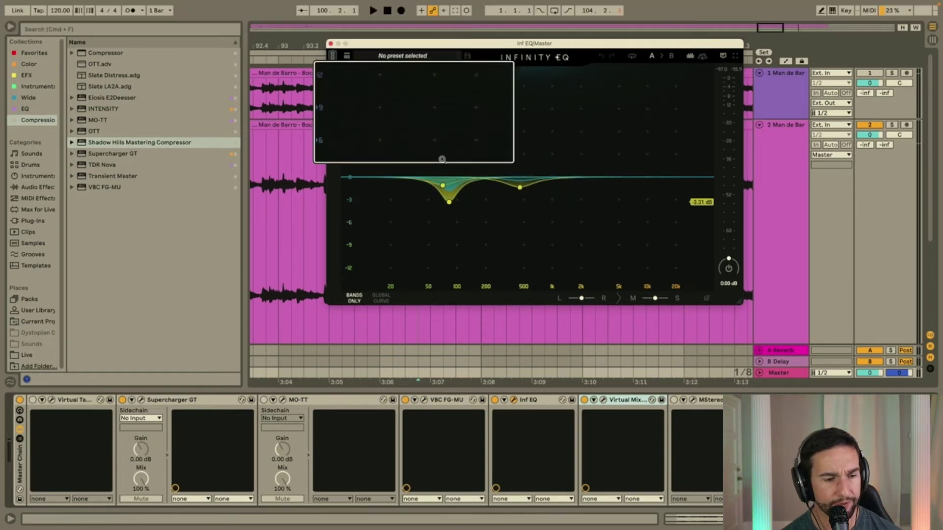
scroll(509, 206, down, 3)
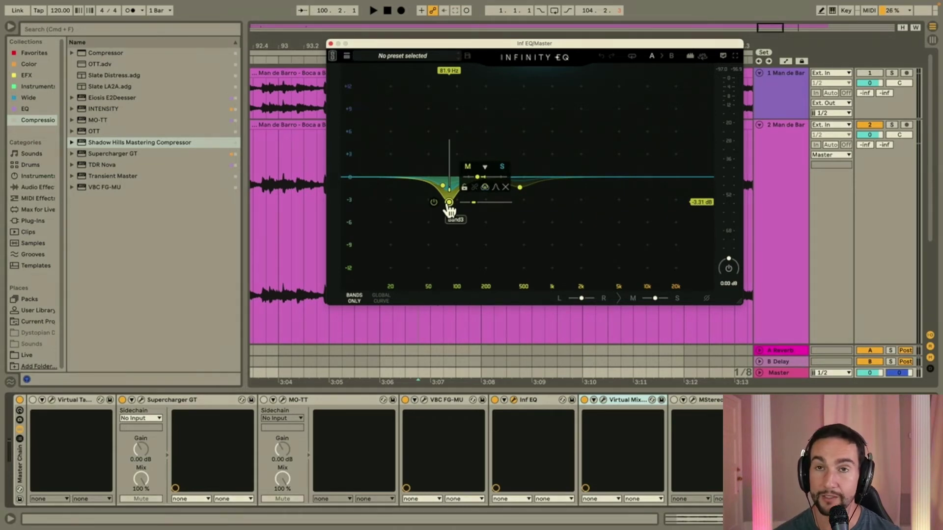
key(space)
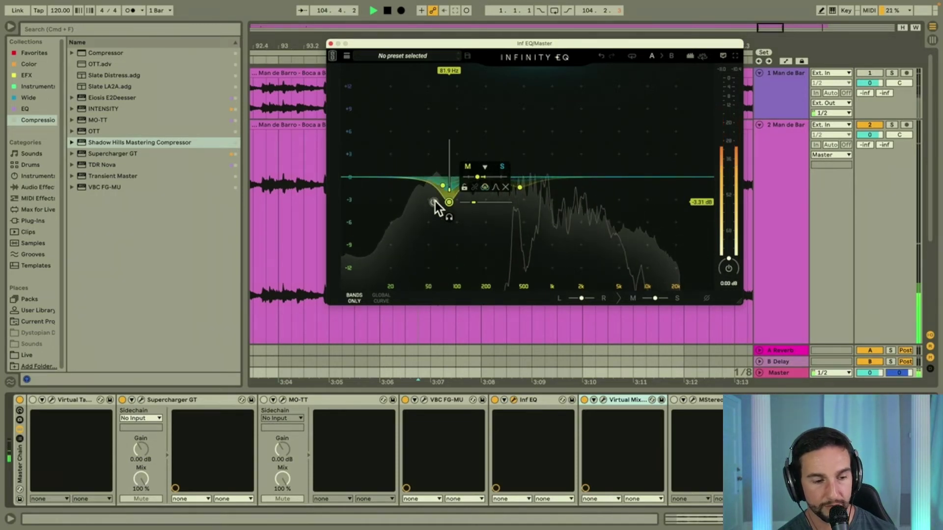
key(space)
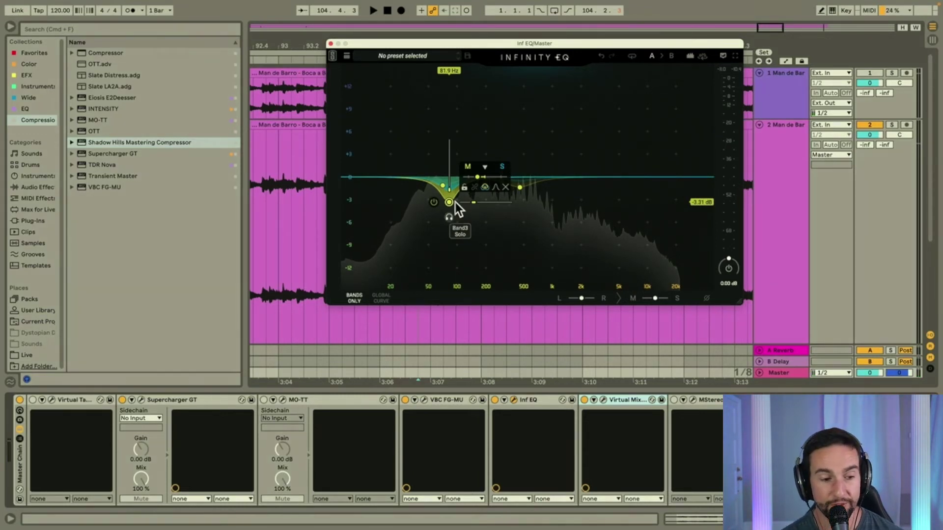
Add a test bell band to the Infinity EQ and, during playback, sweep it to about 92 Hz with a boost of about 11 dB
click(602, 167)
click(605, 178)
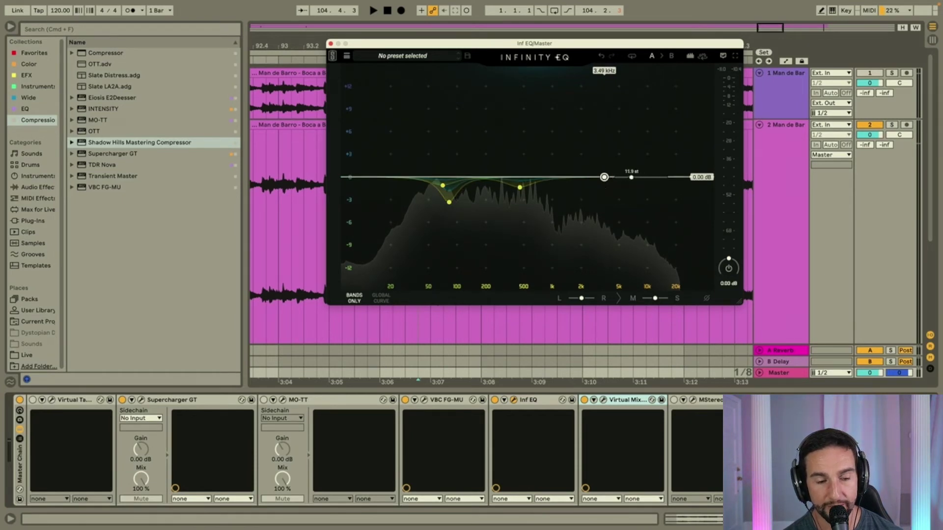
click(605, 177)
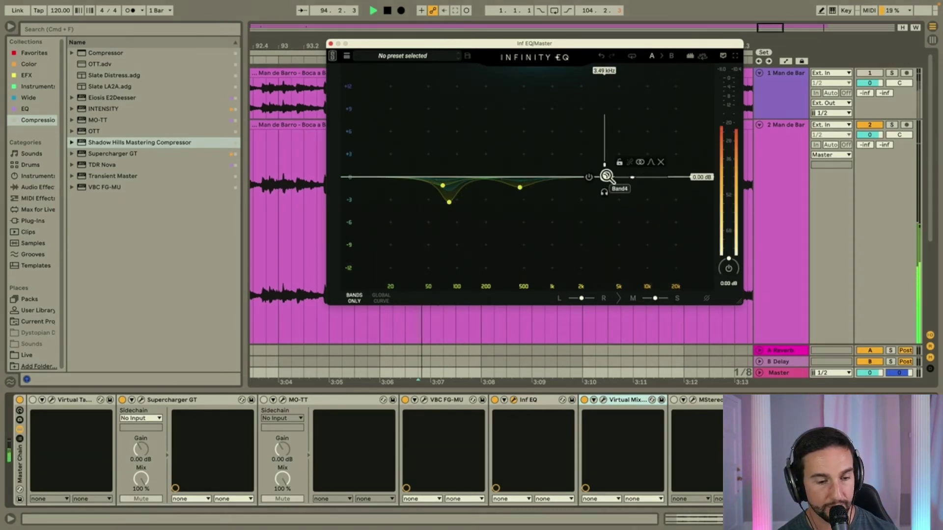
key(space)
drag(605, 177, 454, 92)
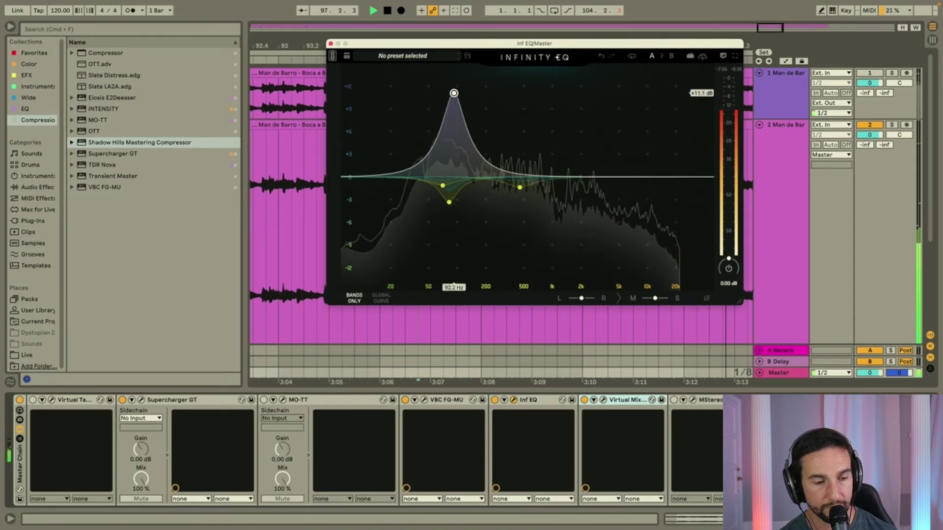
Lower the test band's boost to about 8.4 dB, compare it bypassed, and delete it
drag(454, 93, 454, 113)
click(439, 113)
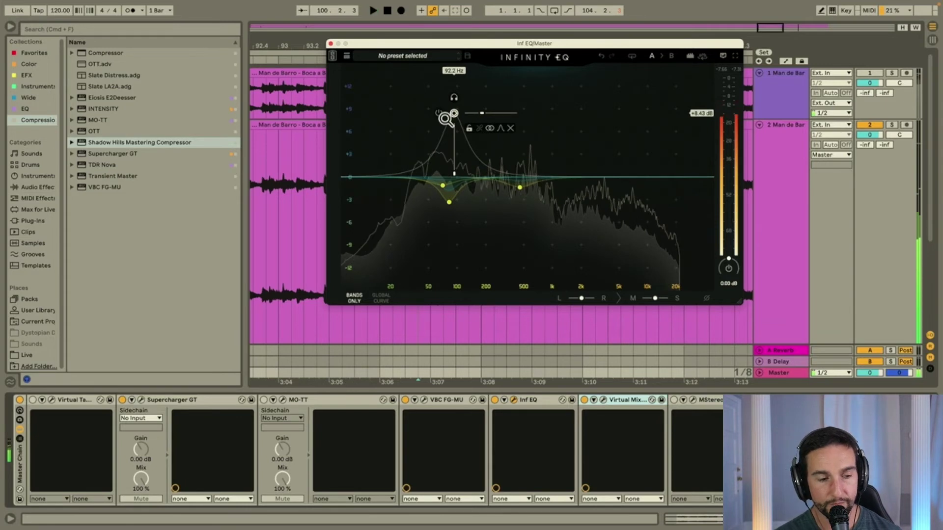
key(space)
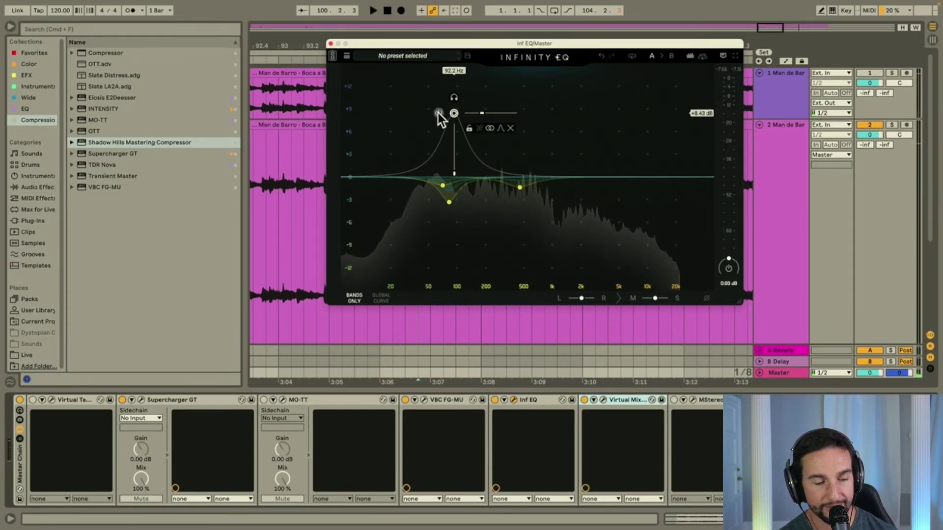
click(510, 128)
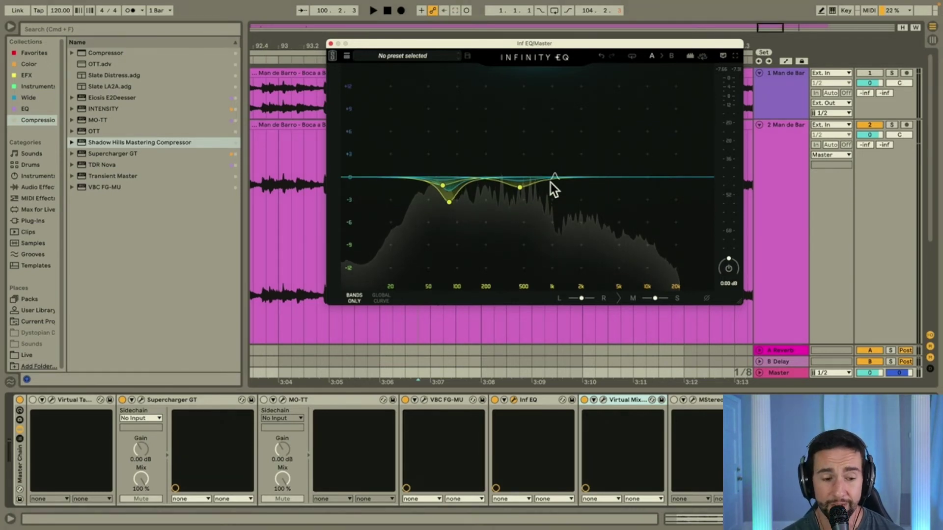
Open the Virtual Mix Rack and arrange its window side by side with the Infinity EQ
click(603, 401)
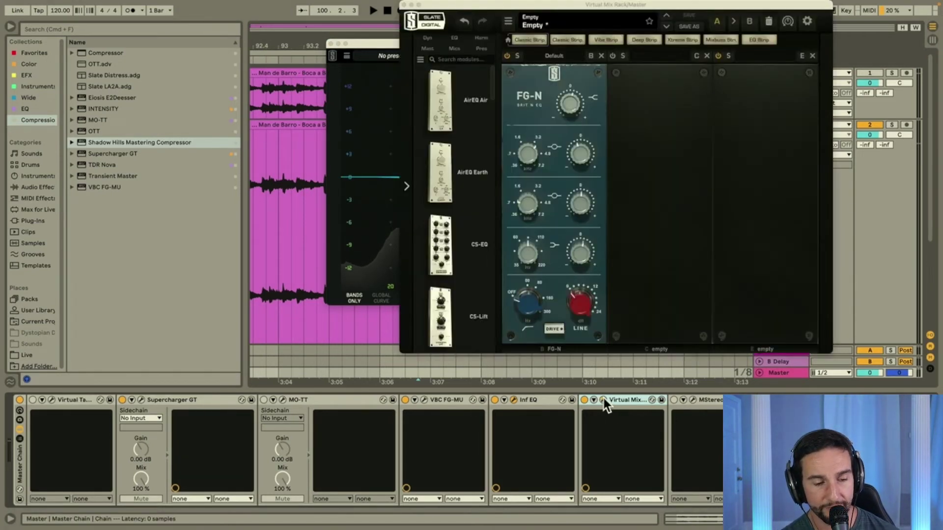
click(529, 259)
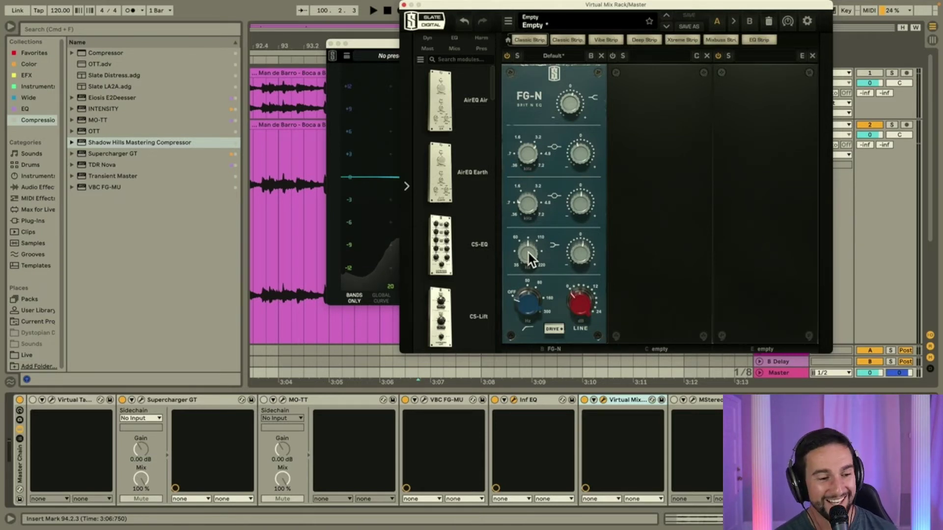
drag(390, 43, 137, 35)
drag(489, 3, 588, 5)
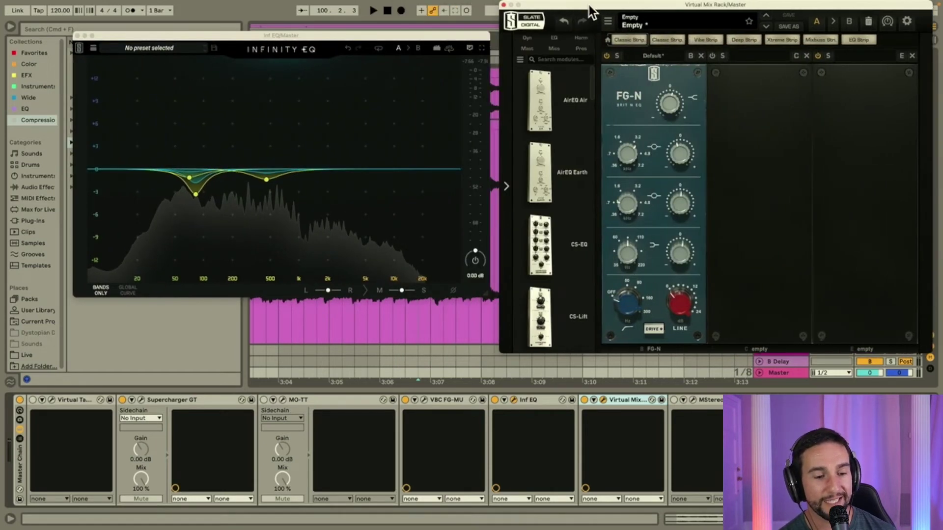
Compare the Infinity EQ's Band3 cut and slope with the FG-N's low-frequency controls
mouse_move(200, 187)
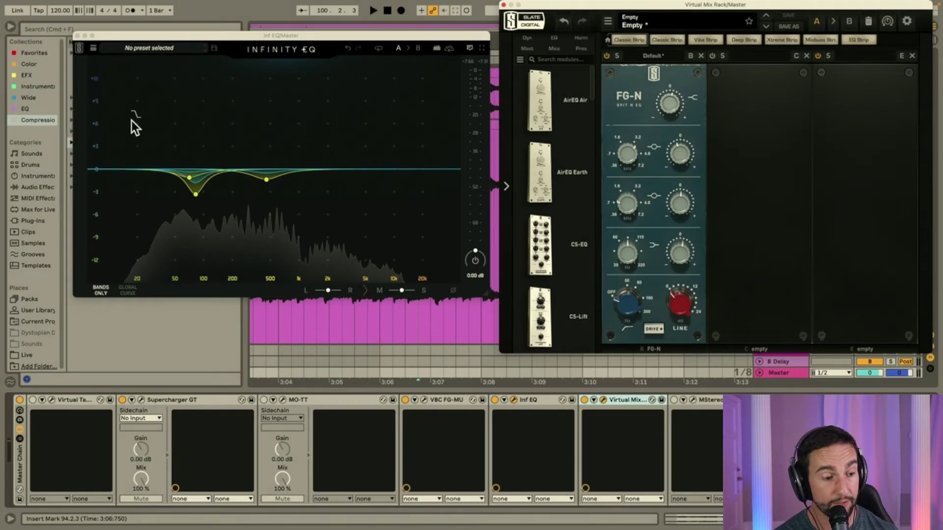
mouse_move(196, 197)
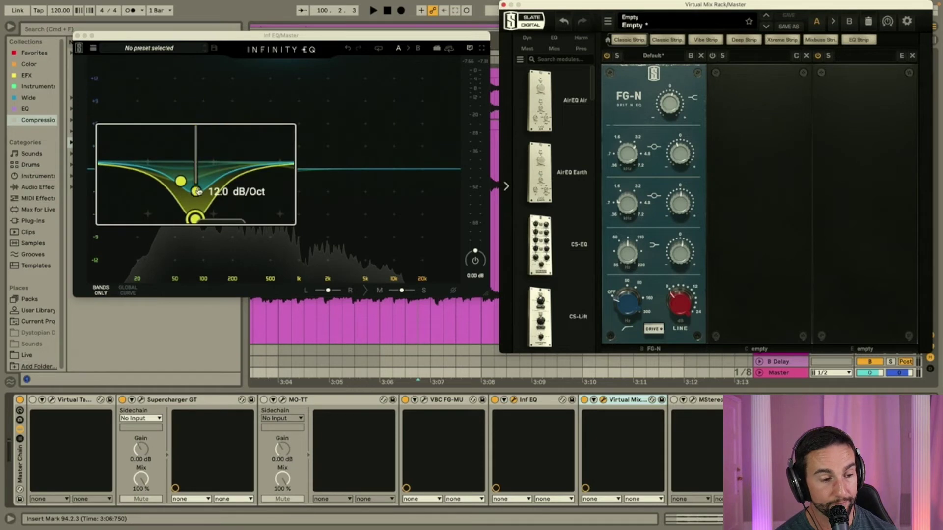
mouse_move(202, 163)
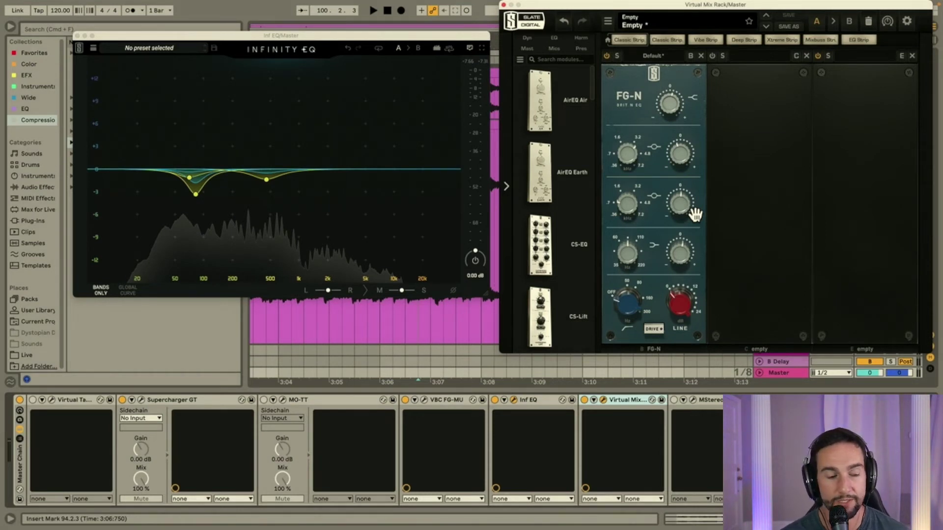
click(195, 194)
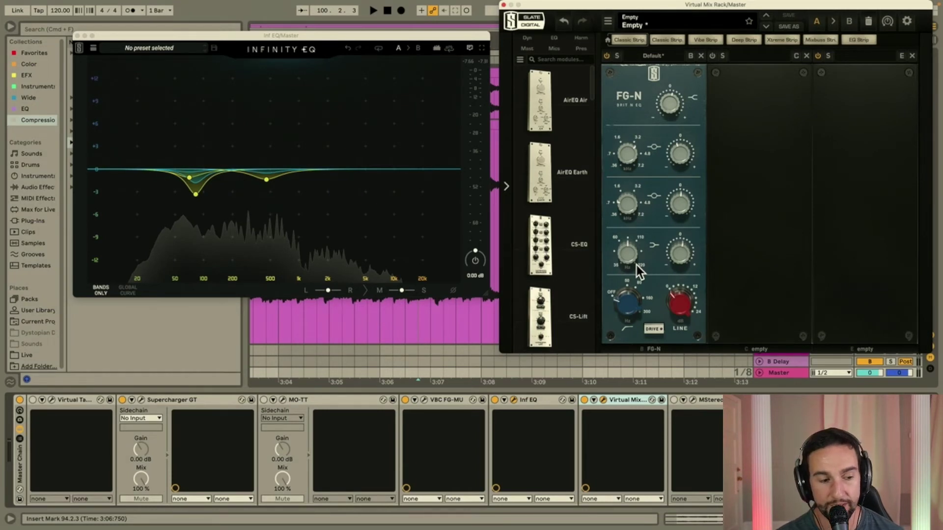
During playback, sweep a test Infinity EQ band to about 464 Hz with a boost of about 0.6 dB, and delete it
mouse_move(266, 179)
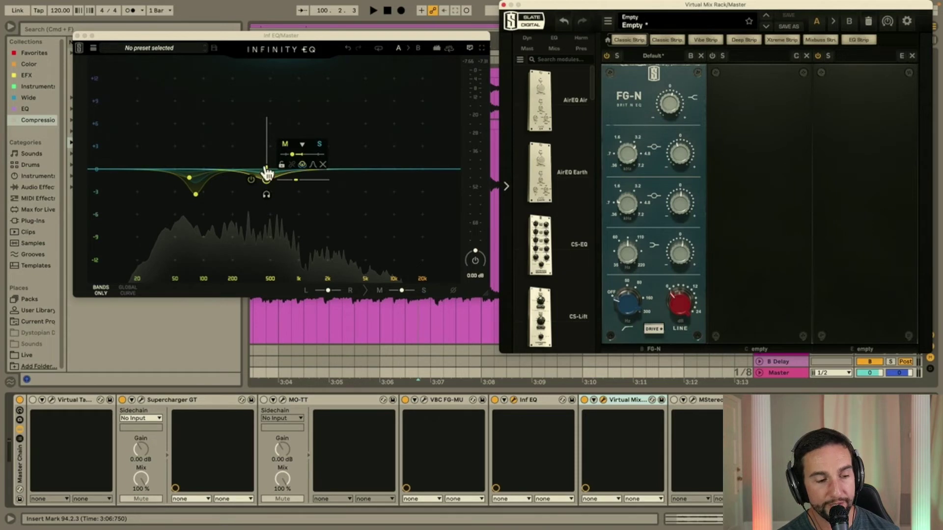
key(space)
click(380, 170)
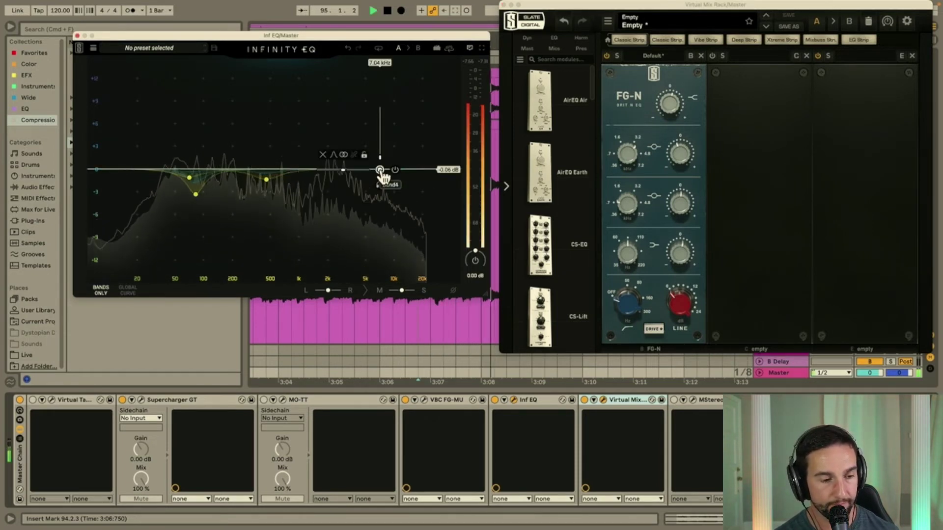
drag(380, 170, 267, 164)
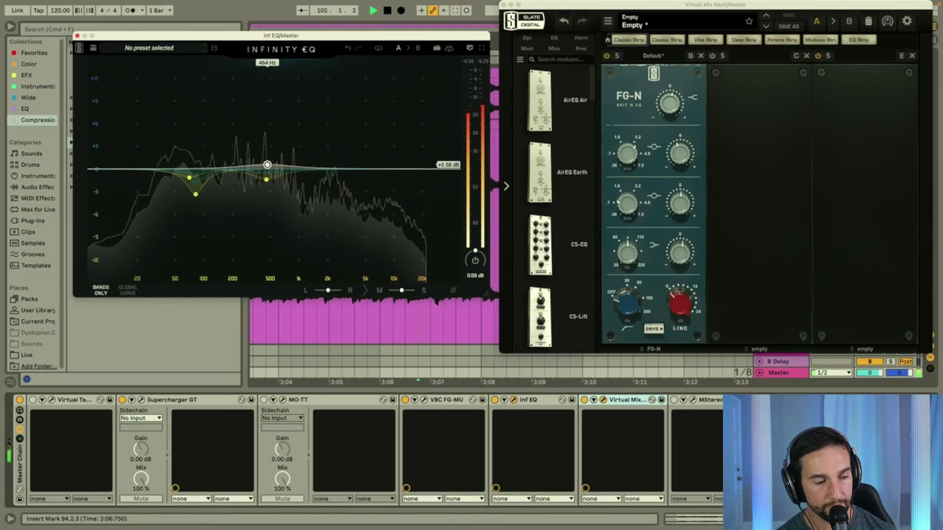
mouse_move(269, 172)
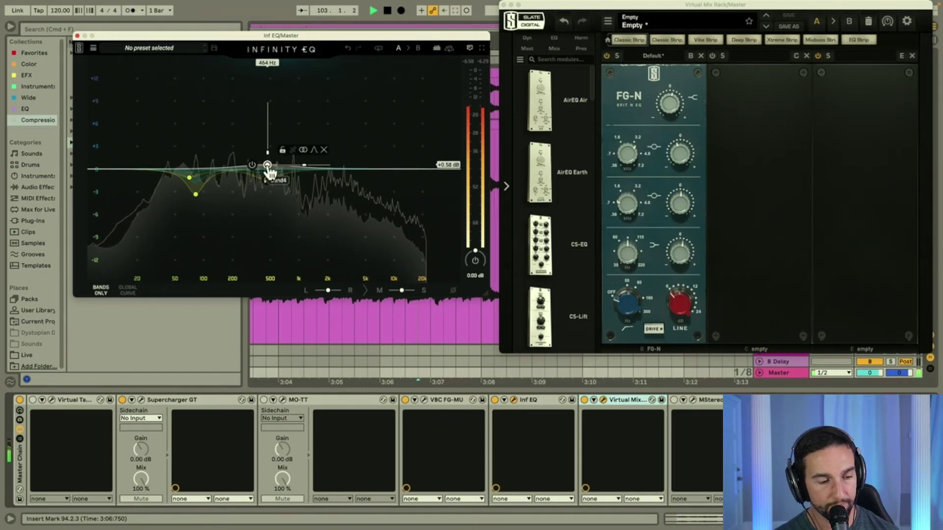
key(space)
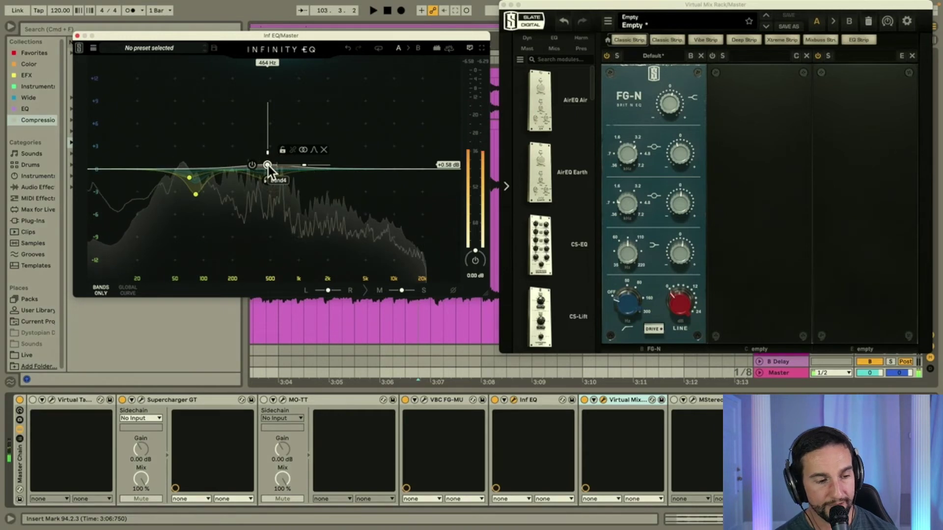
click(323, 149)
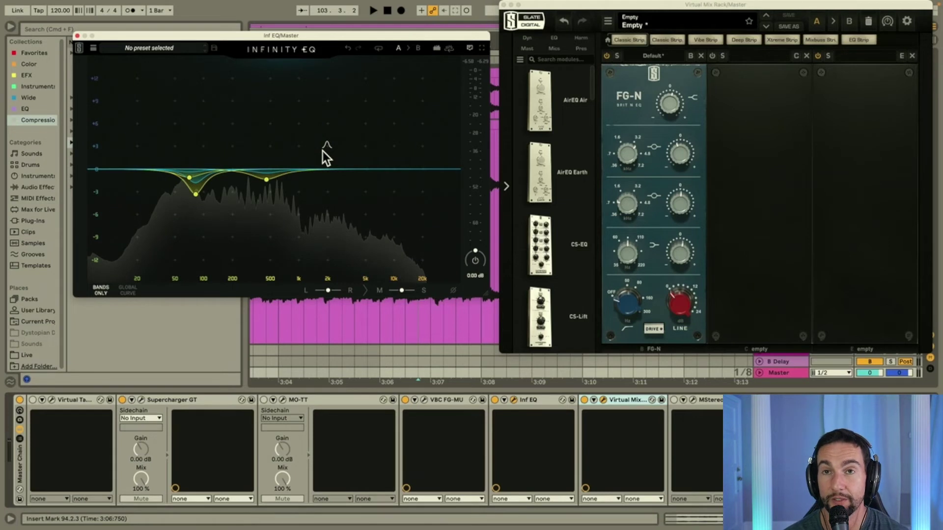
Add another test band at about 3.4 kHz and sweep it down to the Infinity EQ's low-mid cut while the track plays
click(266, 179)
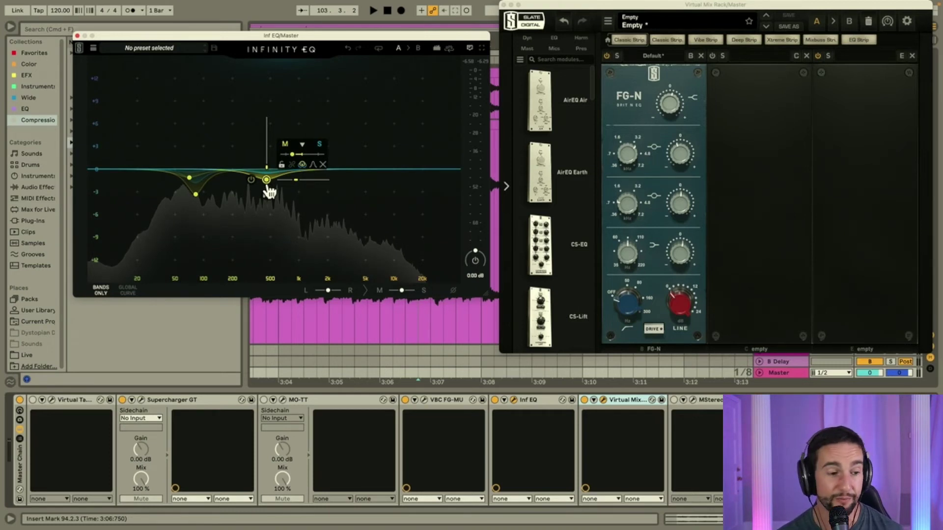
double_click(349, 170)
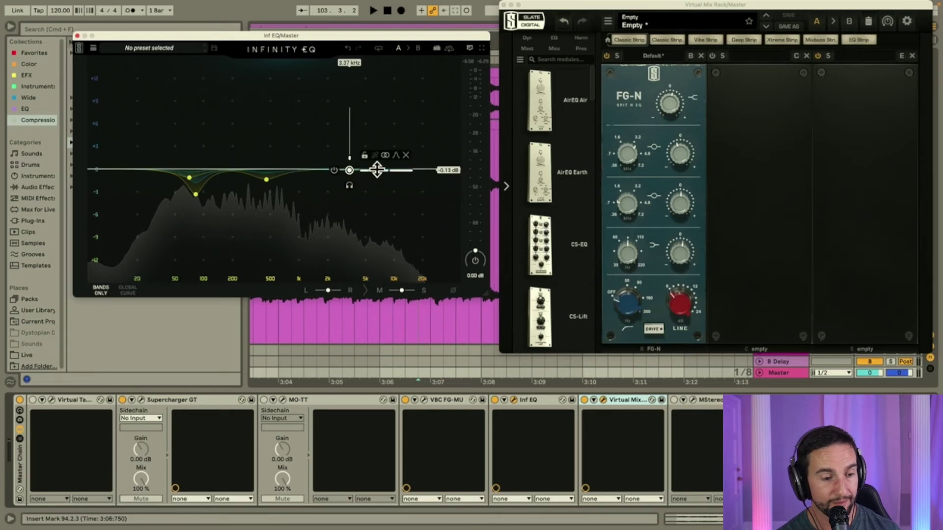
key(space)
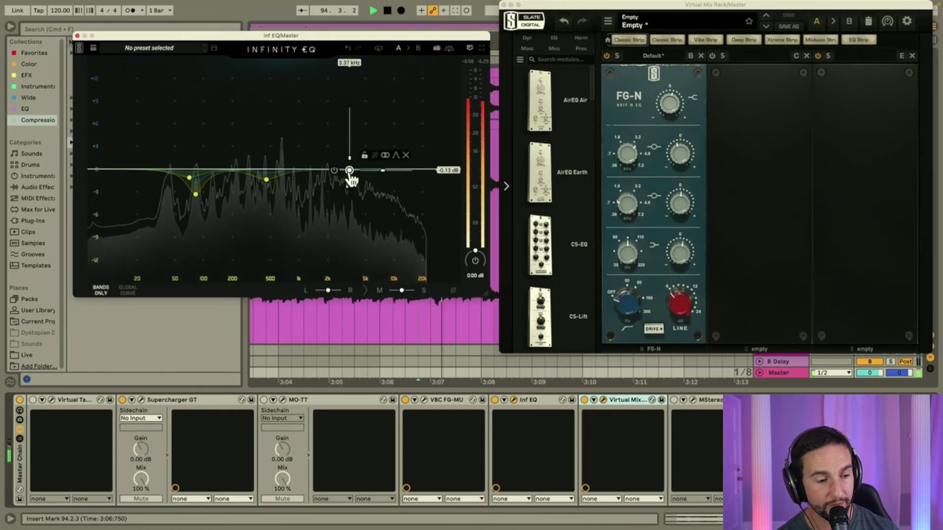
drag(350, 170, 266, 180)
key(space)
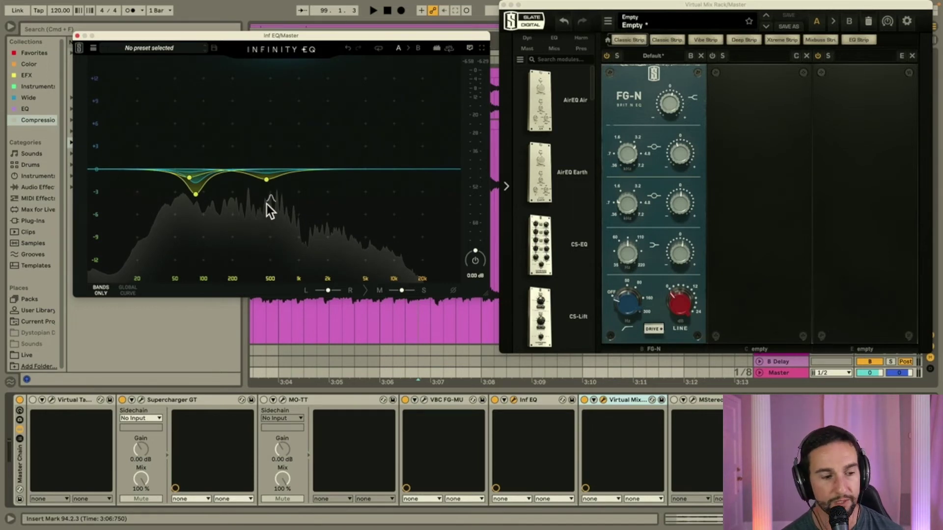
Close the Virtual Mix Rack and Infinity EQ windows
mouse_move(267, 191)
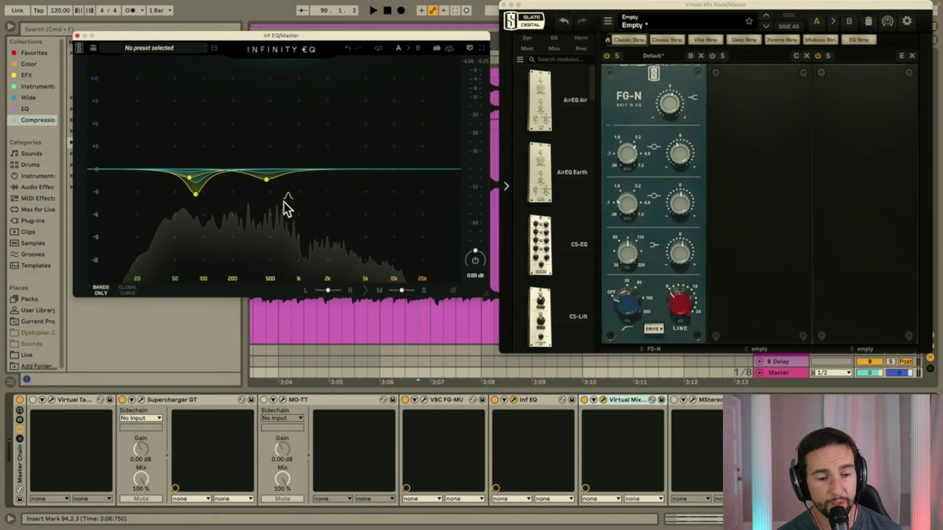
click(504, 4)
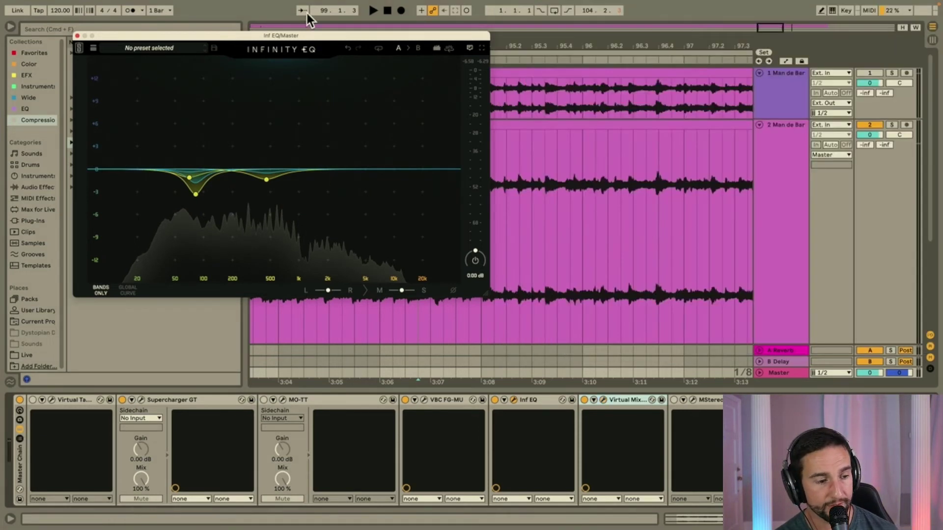
click(77, 36)
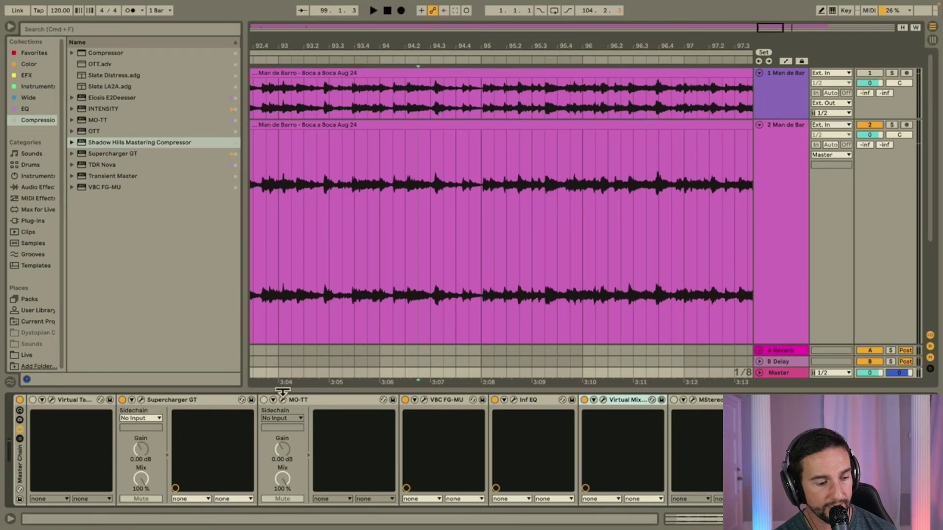
Open the Supercharger GT, place its window over the arrangement, and watch its gain-reduction meter while the track plays
click(141, 400)
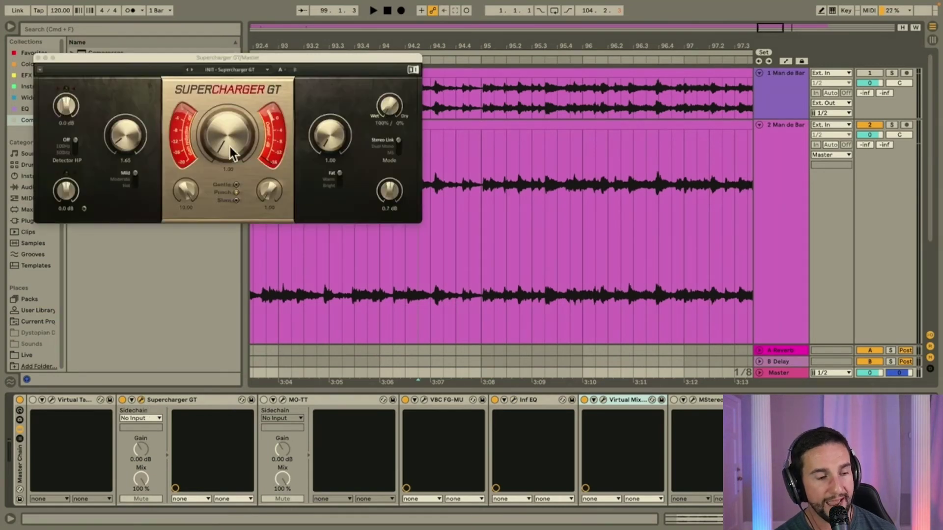
drag(256, 59, 595, 58)
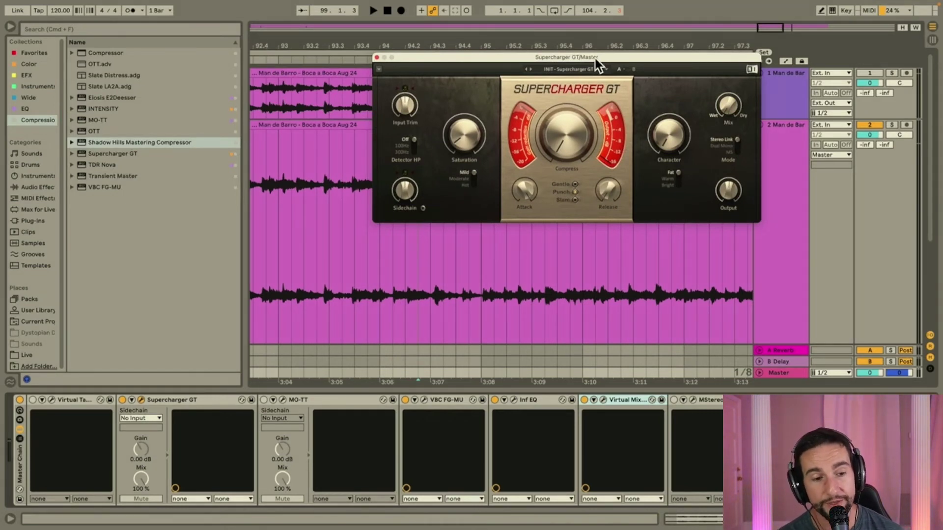
drag(595, 58, 582, 52)
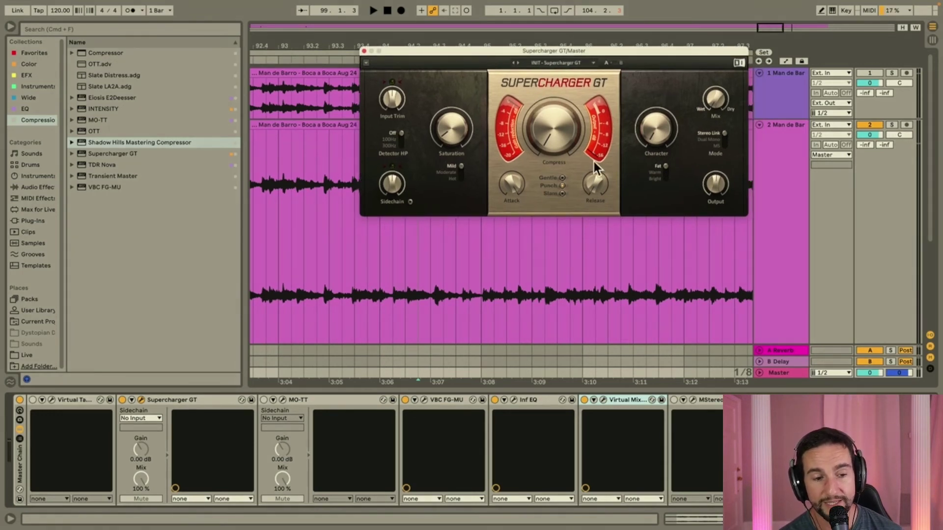
mouse_move(557, 111)
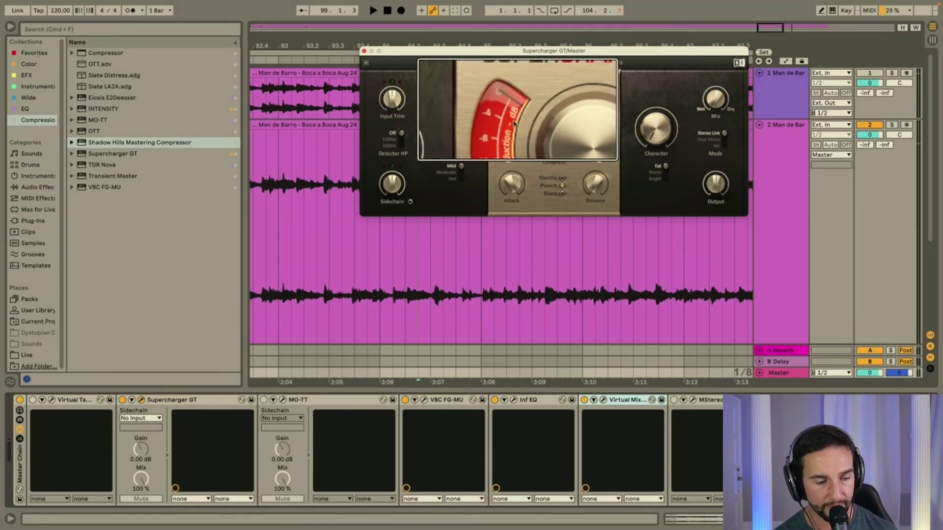
key(space)
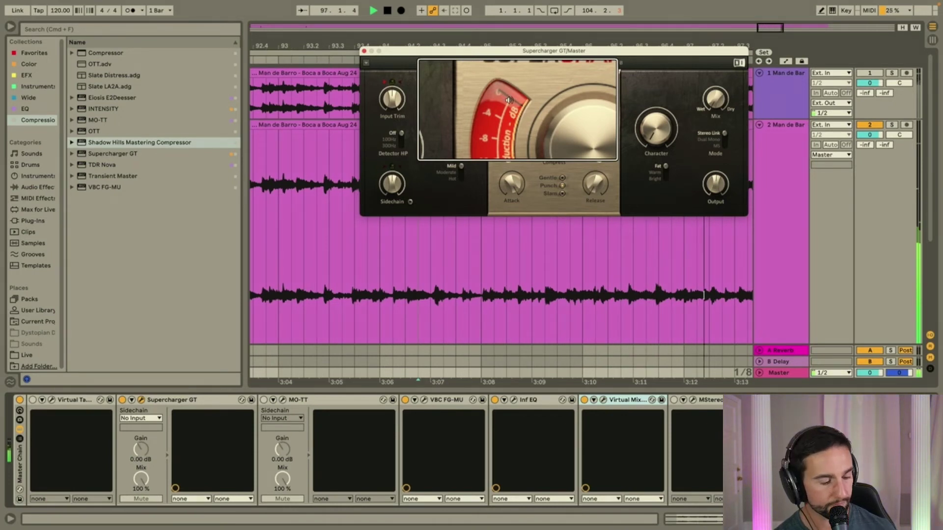
key(space)
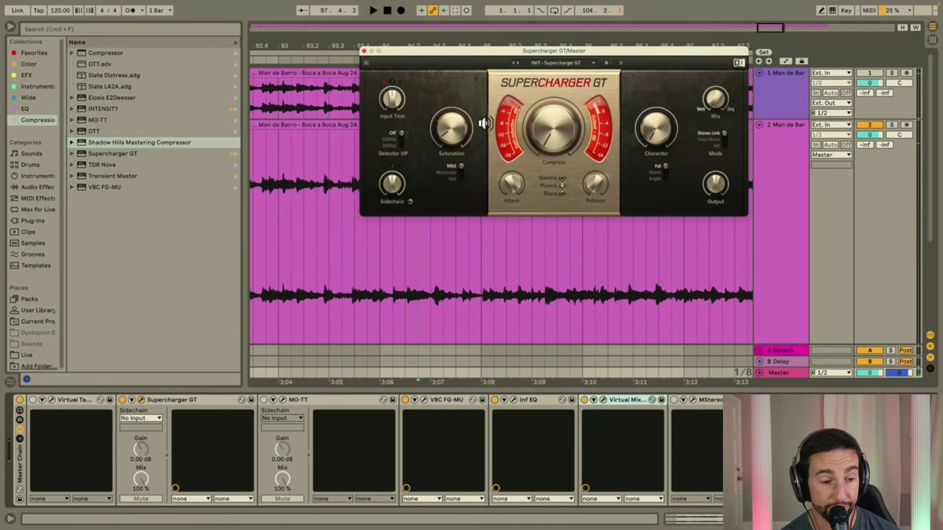
Try more Saturation on the Supercharger GT during playback, comparing the change through undo and redo before reverting it
mouse_move(472, 130)
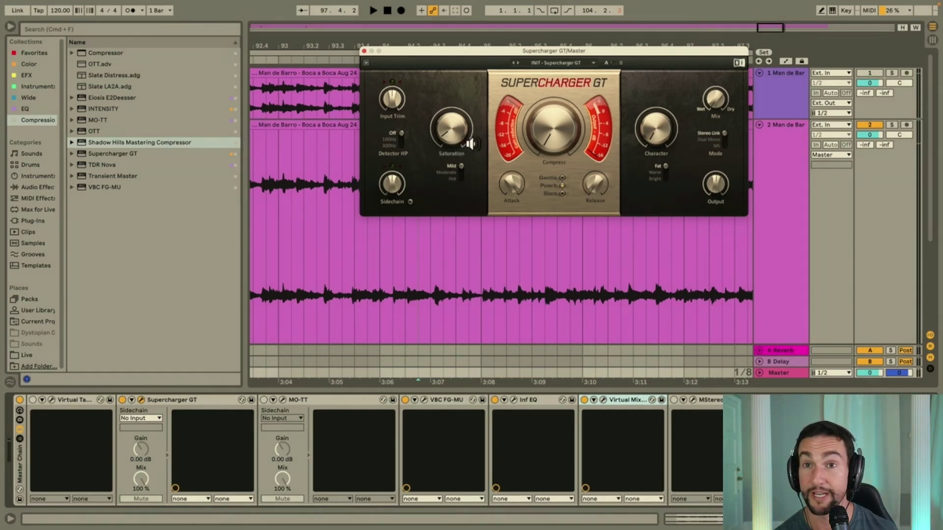
key(space)
drag(469, 131, 468, 58)
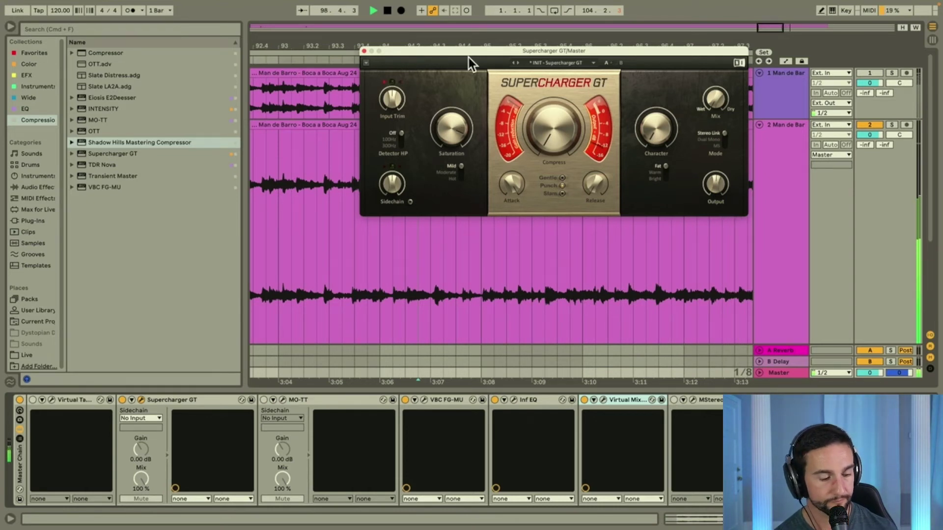
key(super+z)
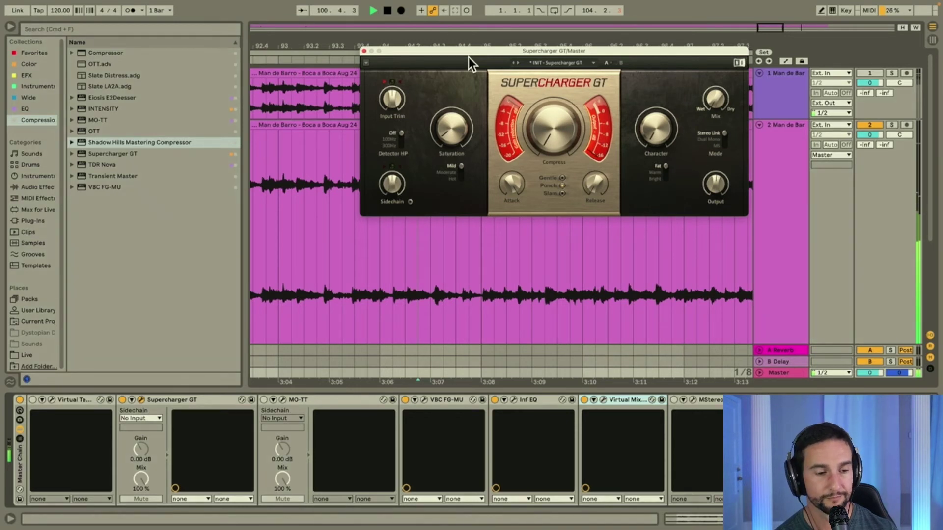
key(super+shift+z)
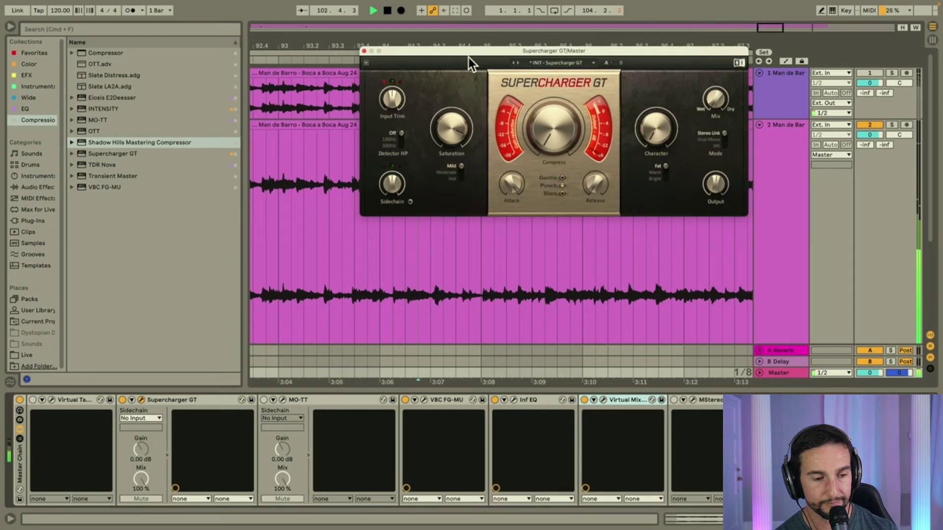
key(super+z)
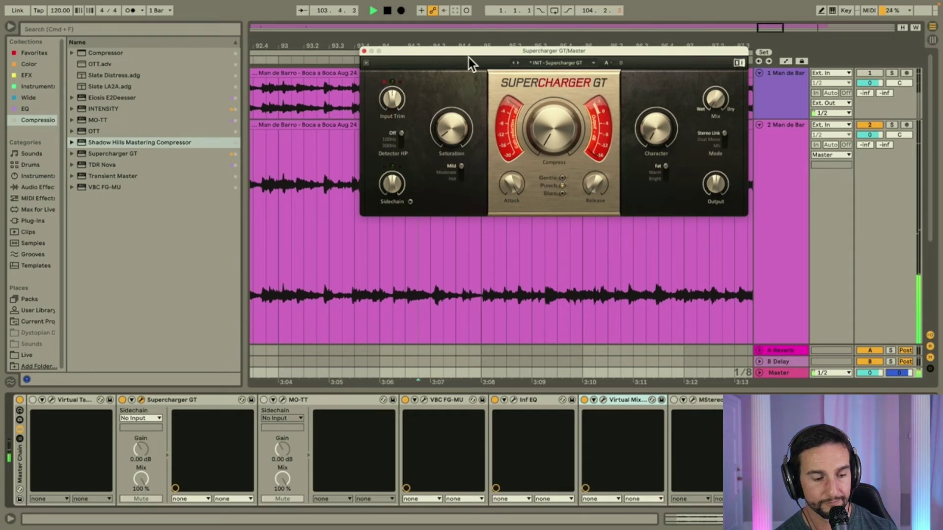
key(space)
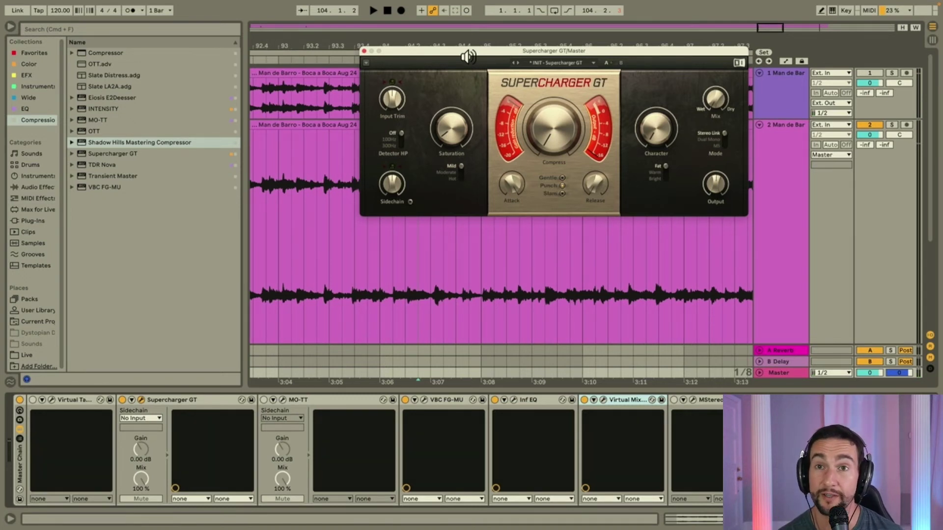
Compare the track with the Supercharger GT bypassed and enabled during playback, leaving the device on
mouse_move(464, 119)
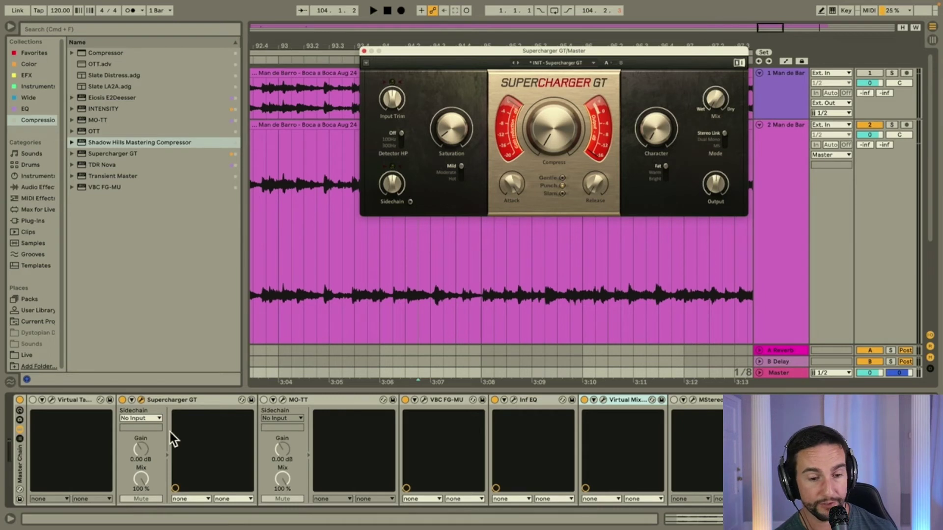
click(121, 400)
key(space)
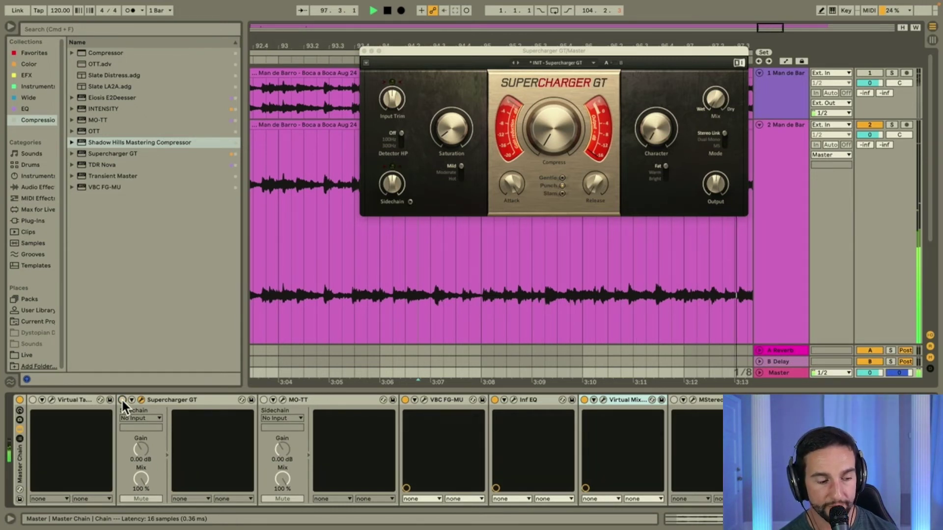
click(122, 399)
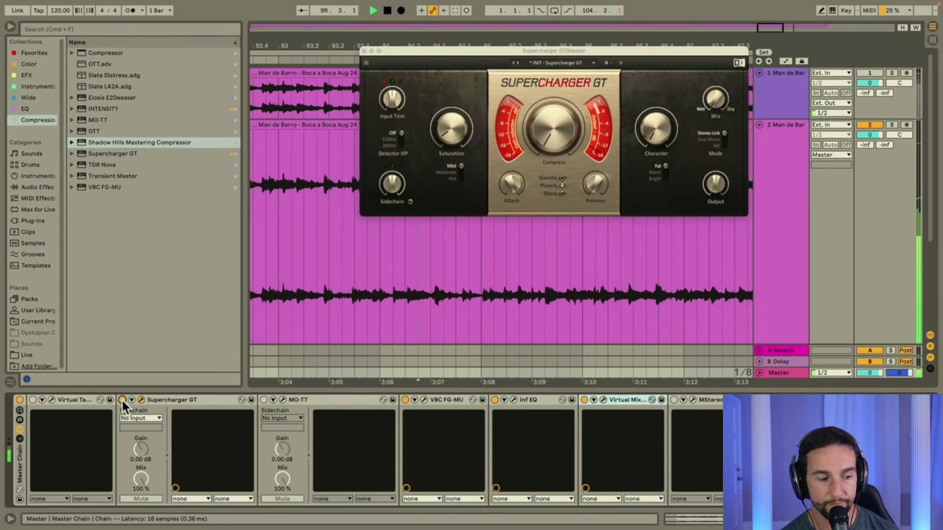
click(122, 399)
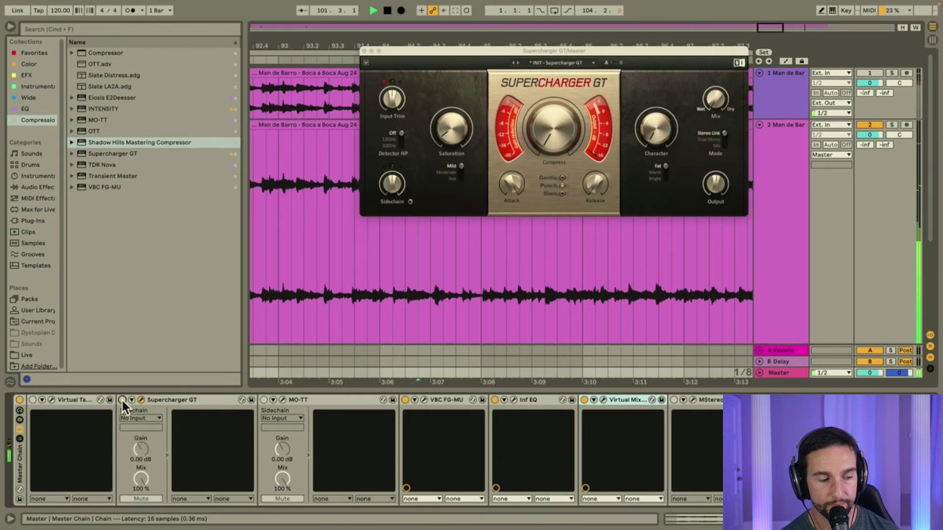
click(122, 399)
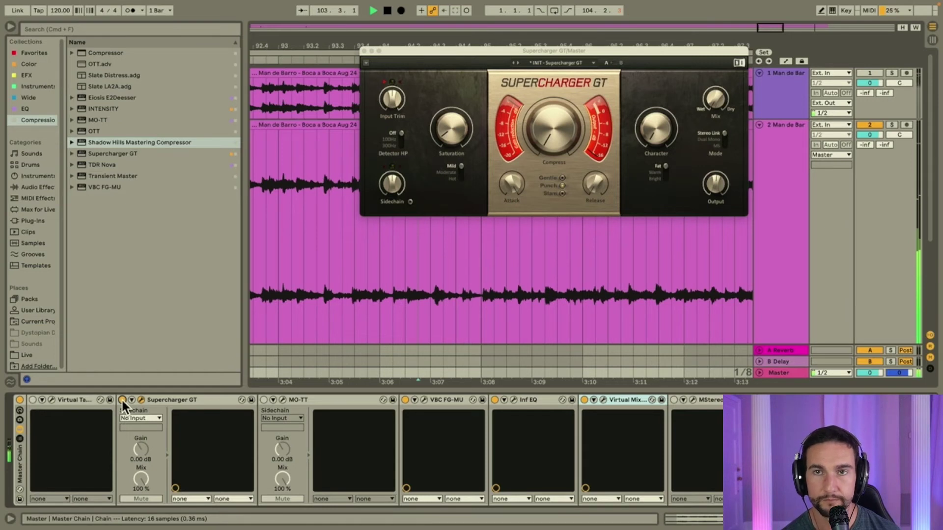
key(space)
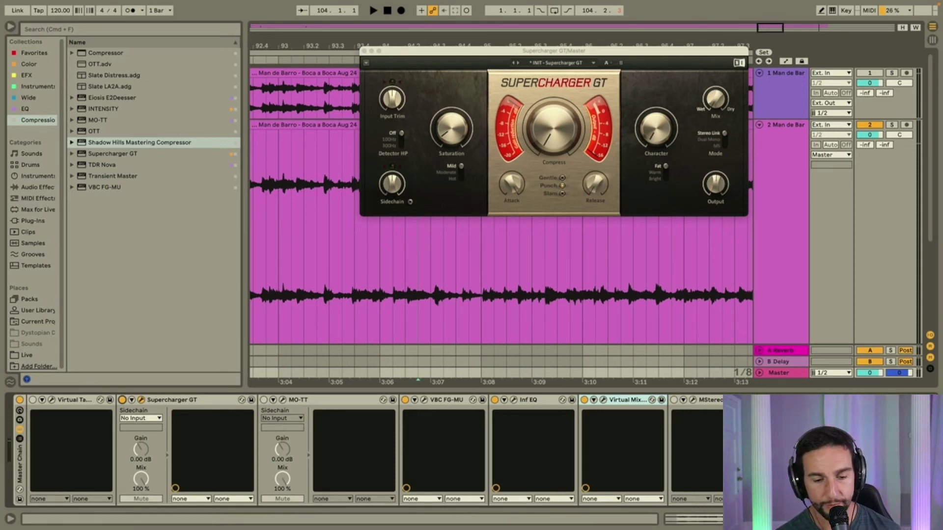
Open the Virtual Mix Rack and load the VCC MixBuss module into the slot after the FG-N
scroll(366, 451, right, 4)
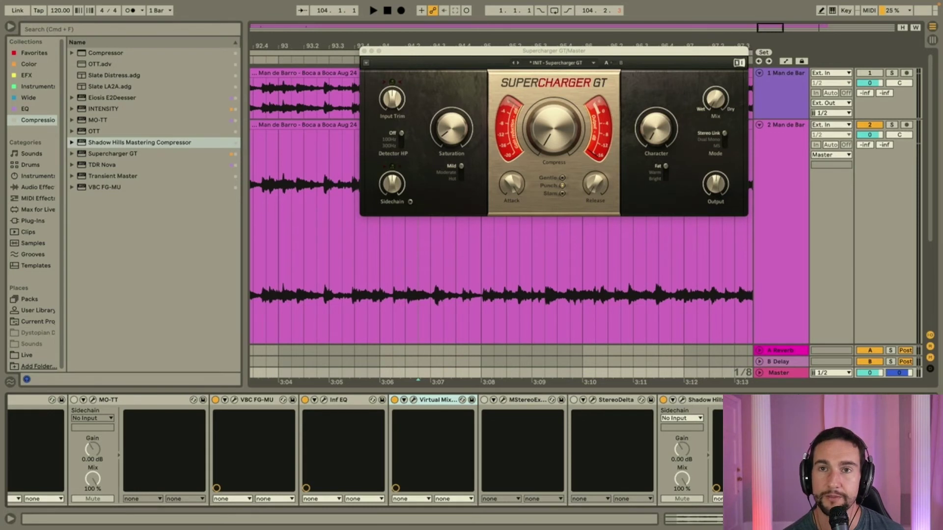
mouse_move(467, 144)
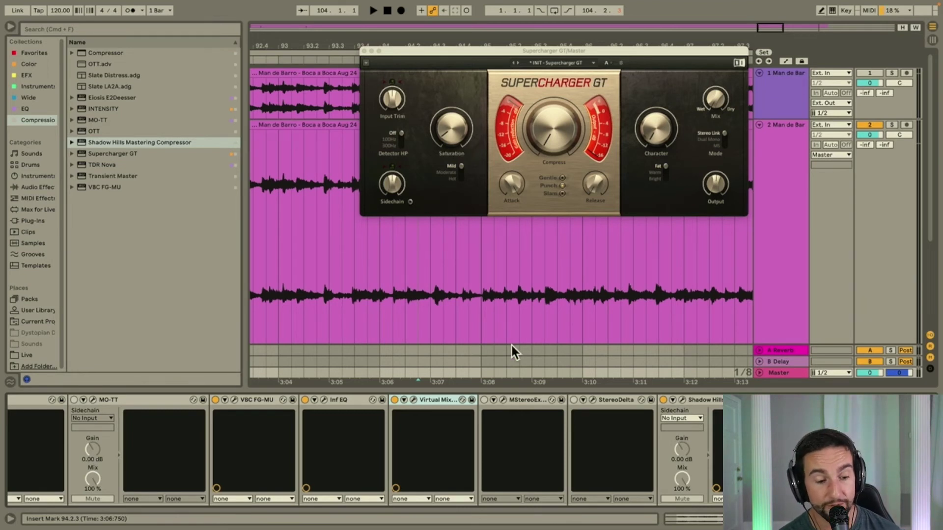
click(413, 397)
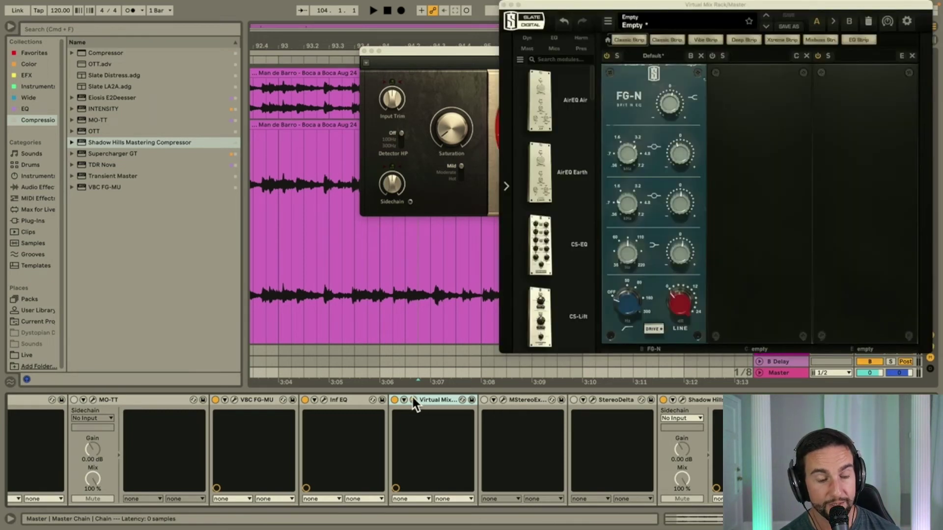
scroll(536, 284, down, 10)
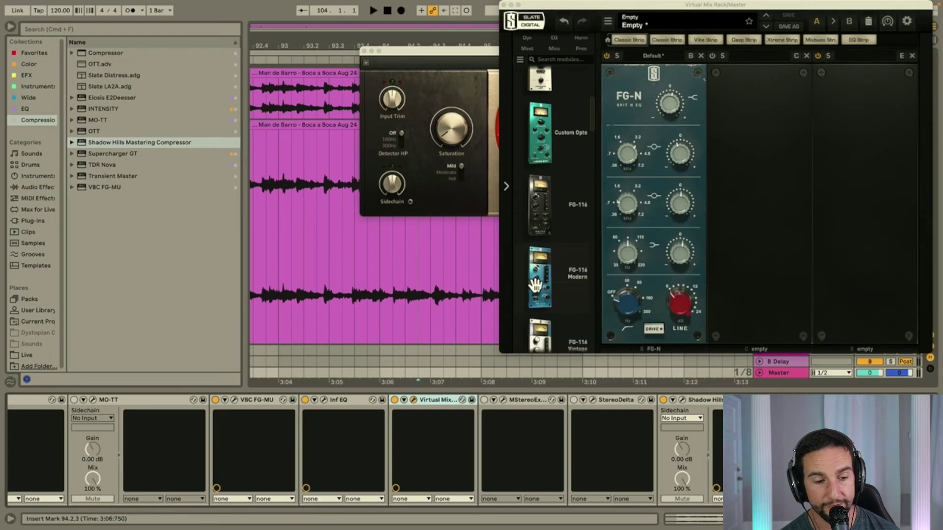
scroll(540, 253, down, 10)
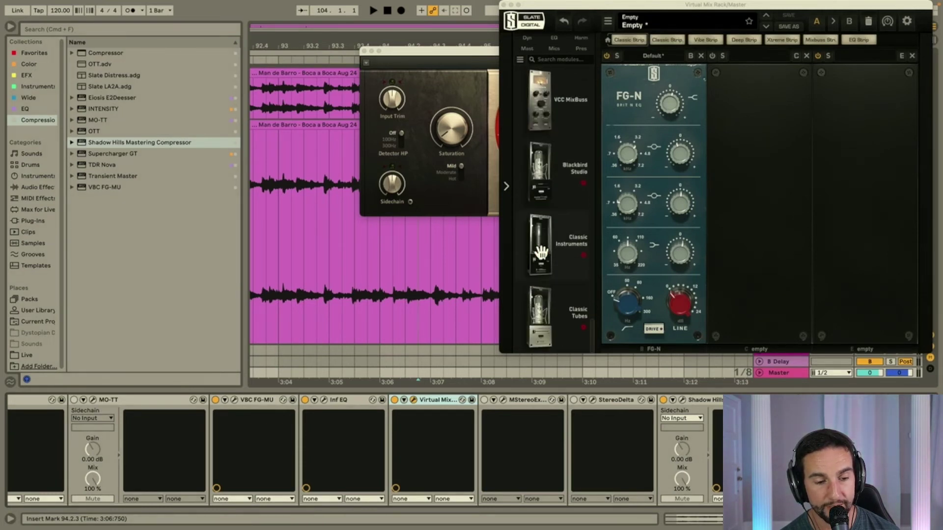
scroll(540, 253, up, 3)
drag(541, 208, 804, 172)
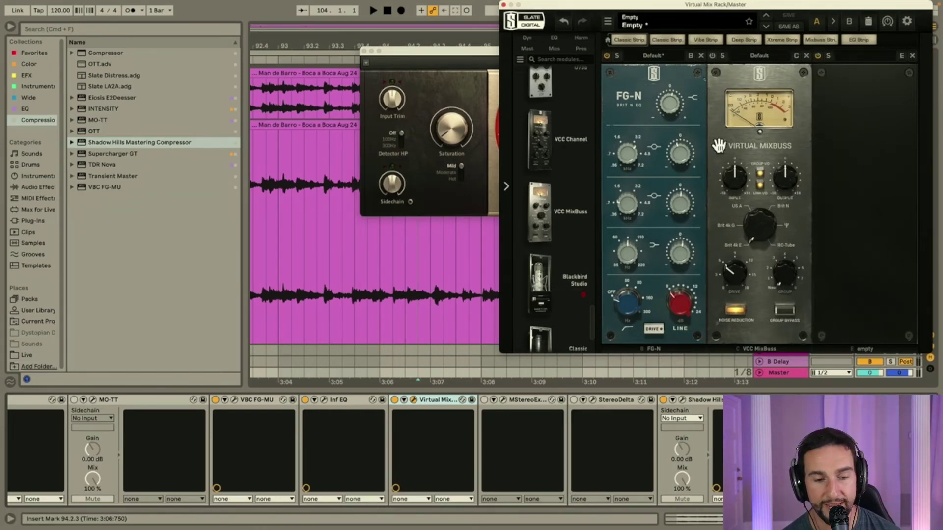
Try the Virtual MixBuss's RC-Tube and Brit 4k E models with the drive at 6.23 dB, and remove the module
drag(739, 233, 783, 175)
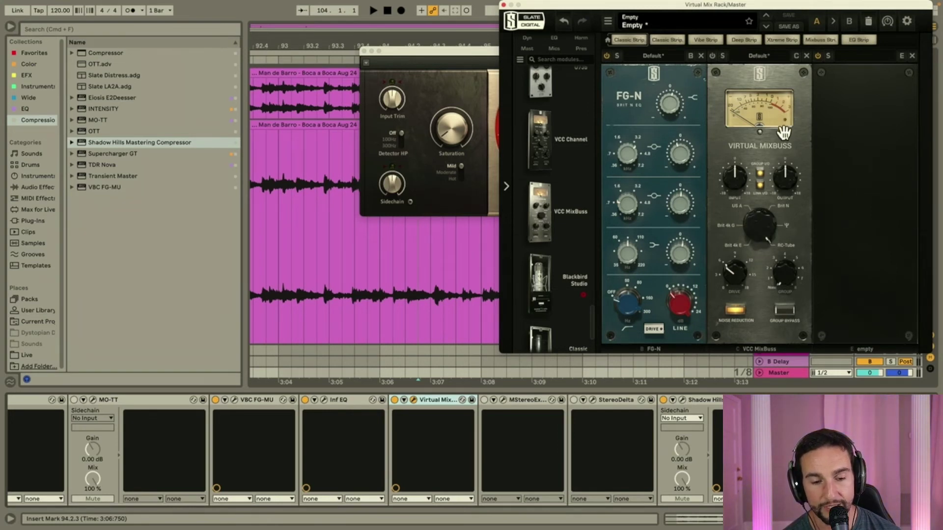
drag(761, 230, 744, 275)
mouse_move(740, 261)
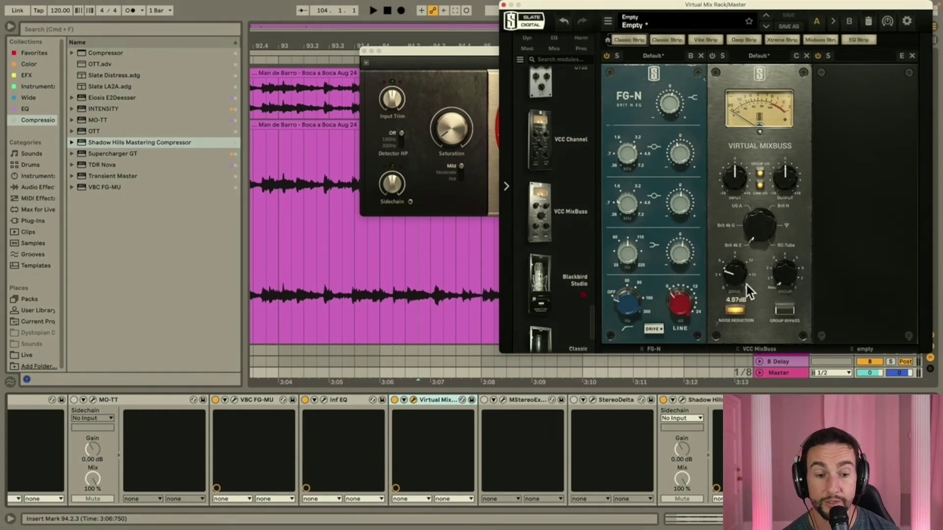
drag(751, 254, 749, 280)
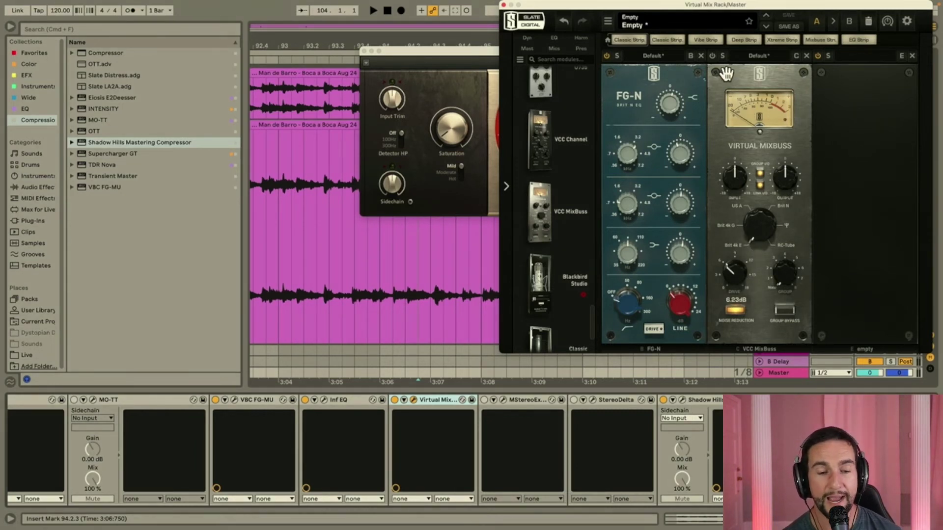
click(807, 55)
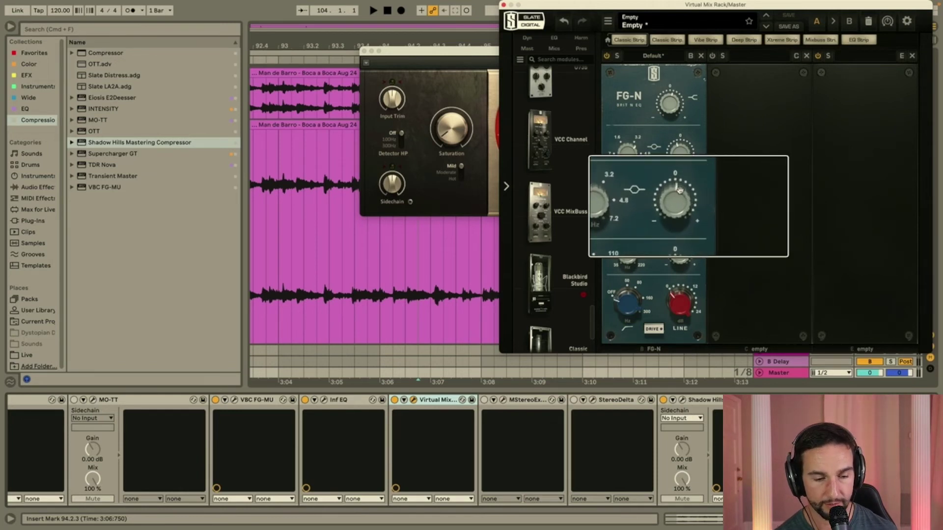
Check the FG-N's lower mid-band gain, and close the Virtual Mix Rack and Supercharger GT windows
click(675, 203)
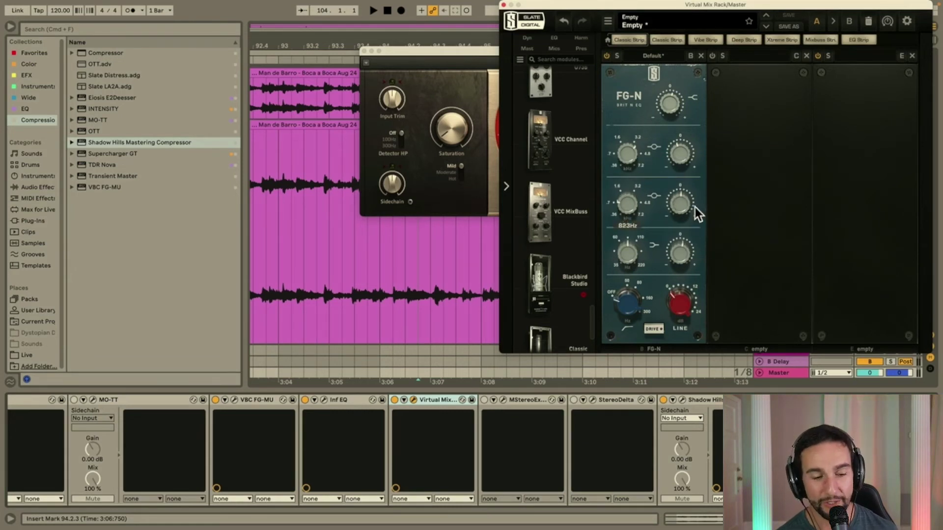
mouse_move(664, 210)
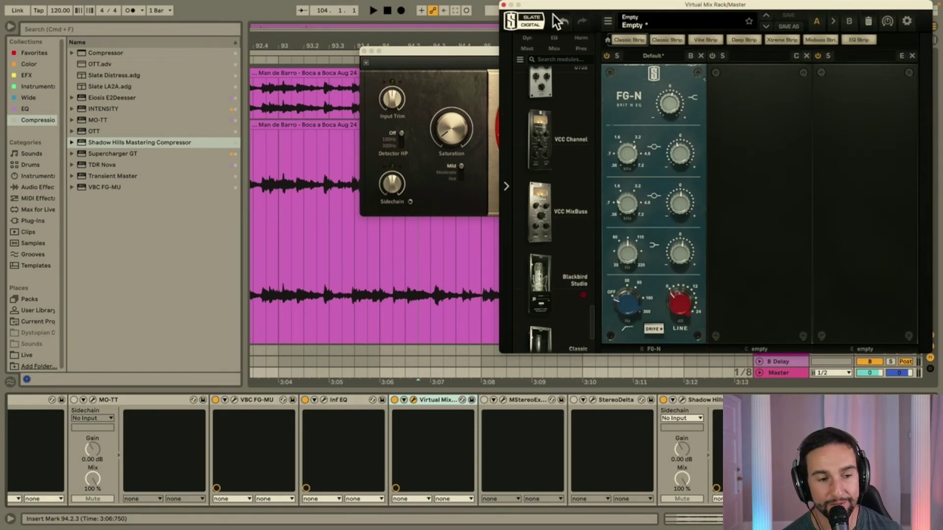
click(503, 4)
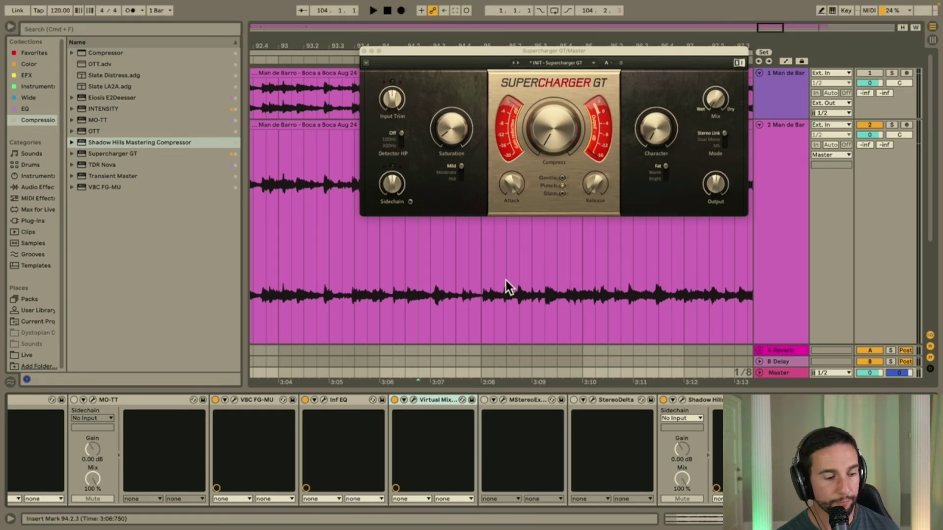
scroll(478, 446, left, 5)
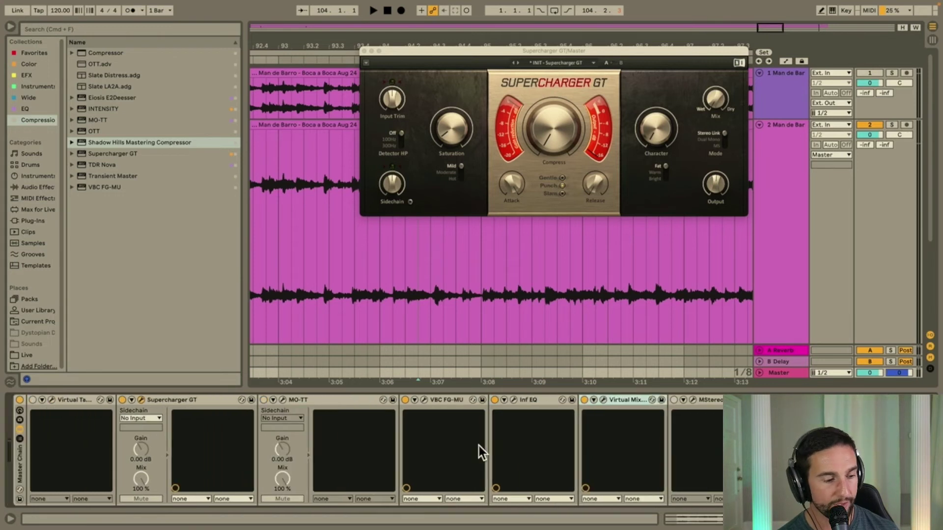
click(364, 50)
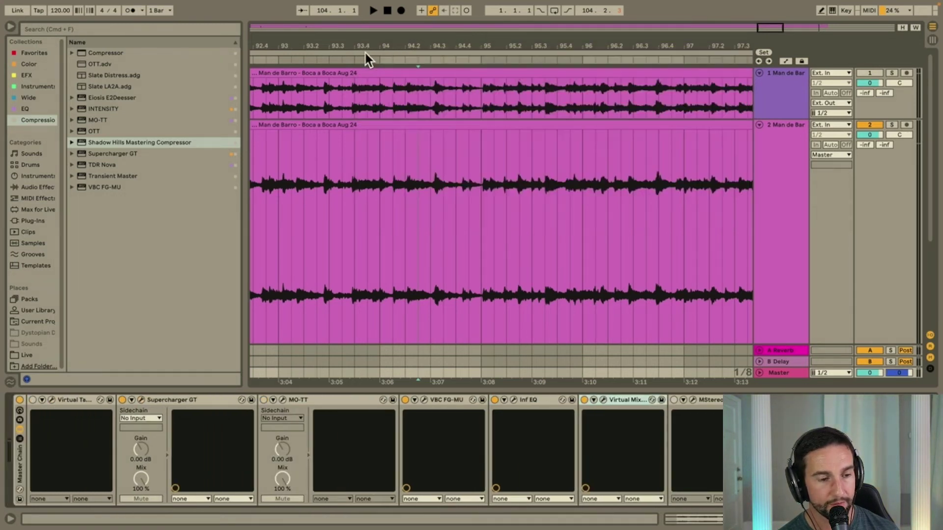
Select the second Man de Barro track and place the insert marker in its clip at 93.3.1
click(767, 254)
scroll(632, 246, down, 3)
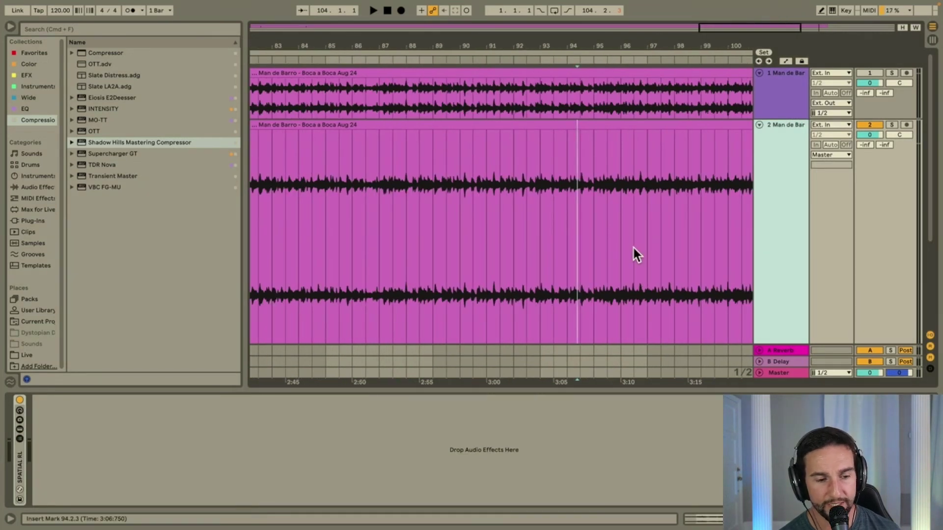
click(579, 246)
click(554, 246)
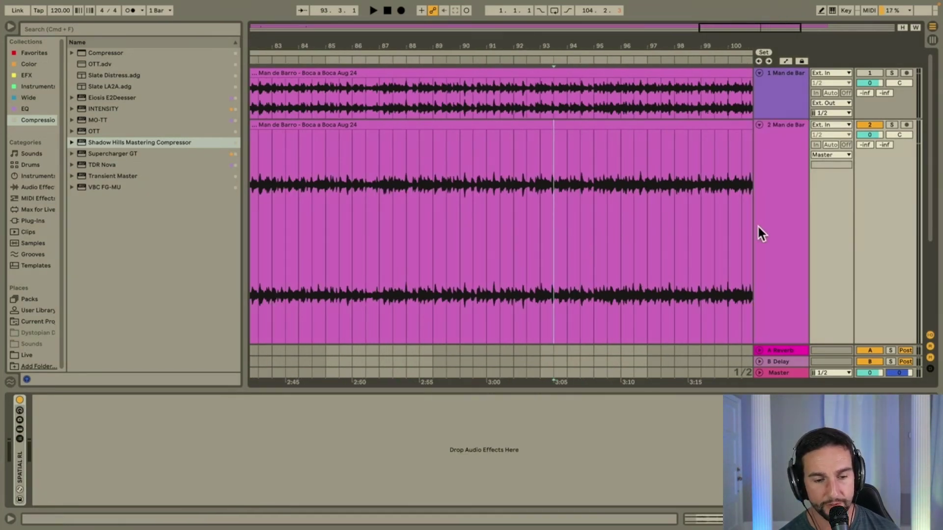
Open the Supercharger GT from the Master chain, look over its settings, and close its window
click(764, 198)
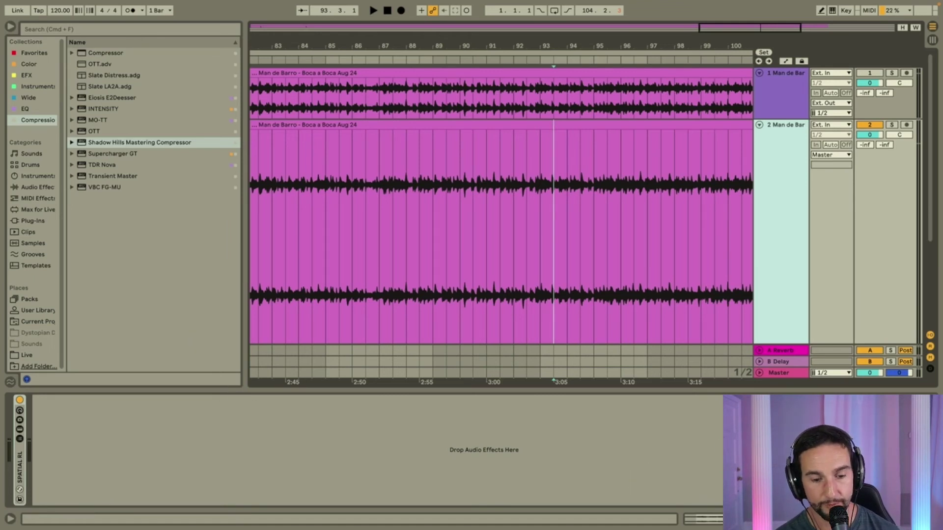
click(778, 373)
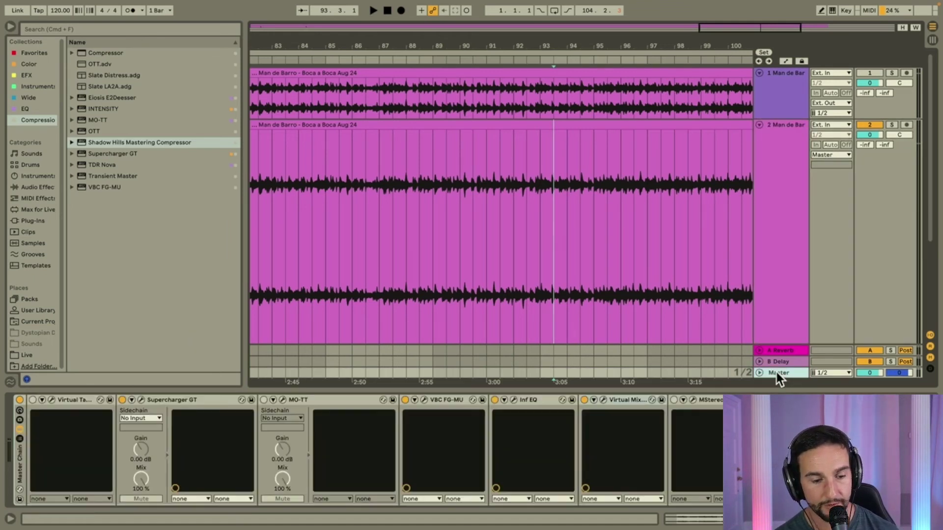
click(141, 399)
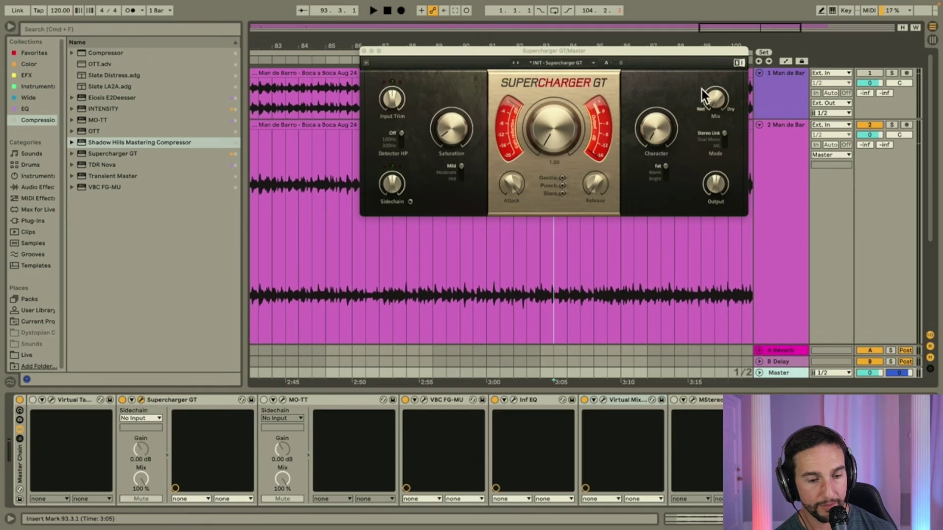
mouse_move(673, 149)
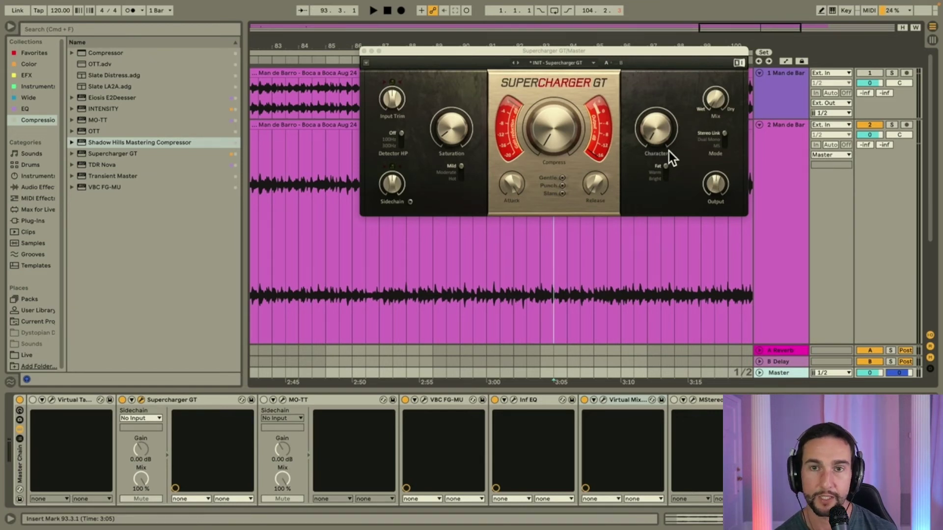
click(363, 51)
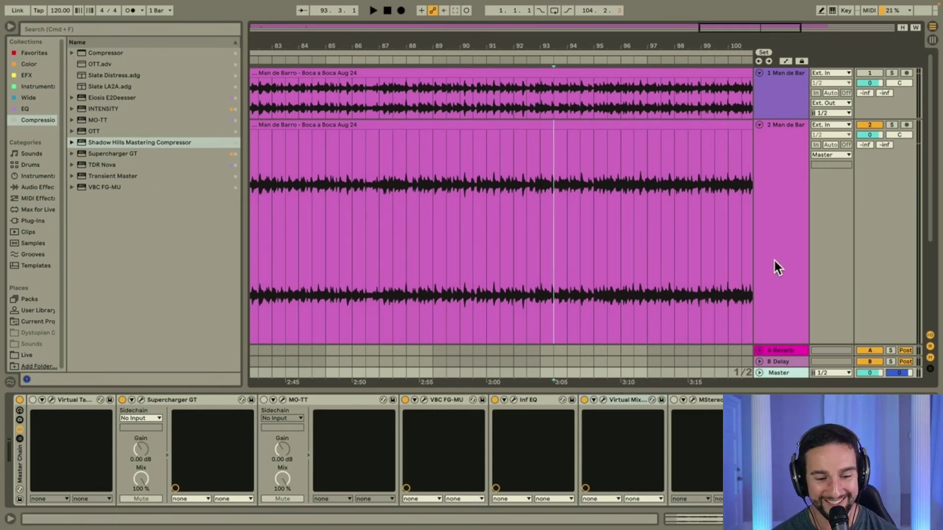
Select the second Man de Barro track and unfold its SPATIAL RL rack
click(778, 219)
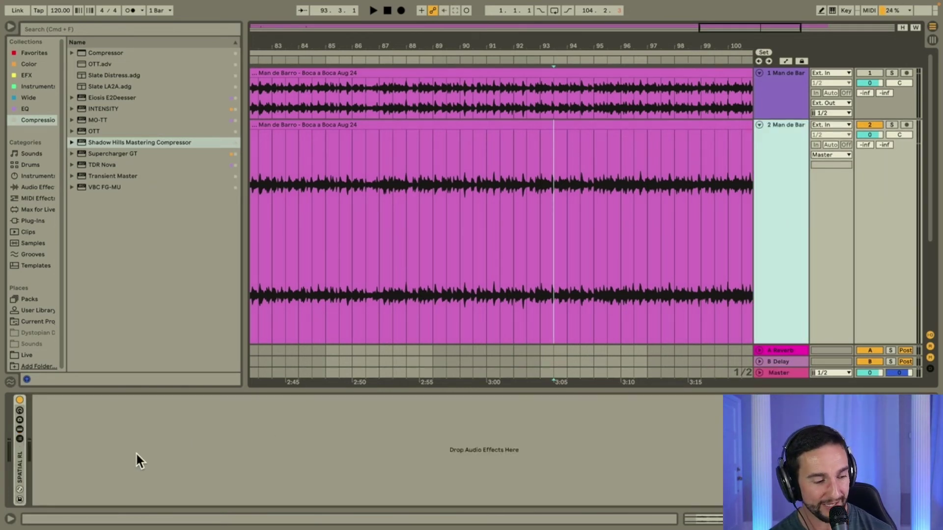
double_click(19, 464)
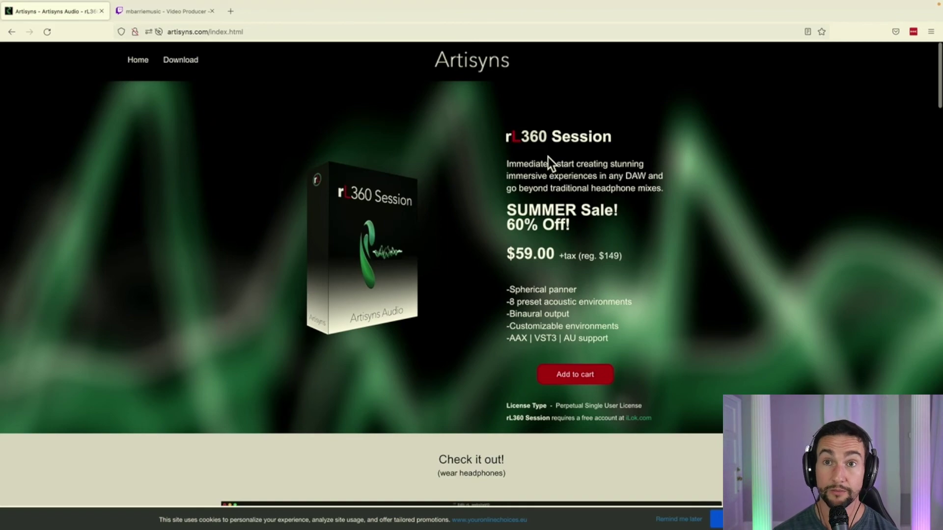
Switch to Spotify, search for "le montro", and open the Le Montro artist page
key(ctrl+Right)
key(ctrl+Right)
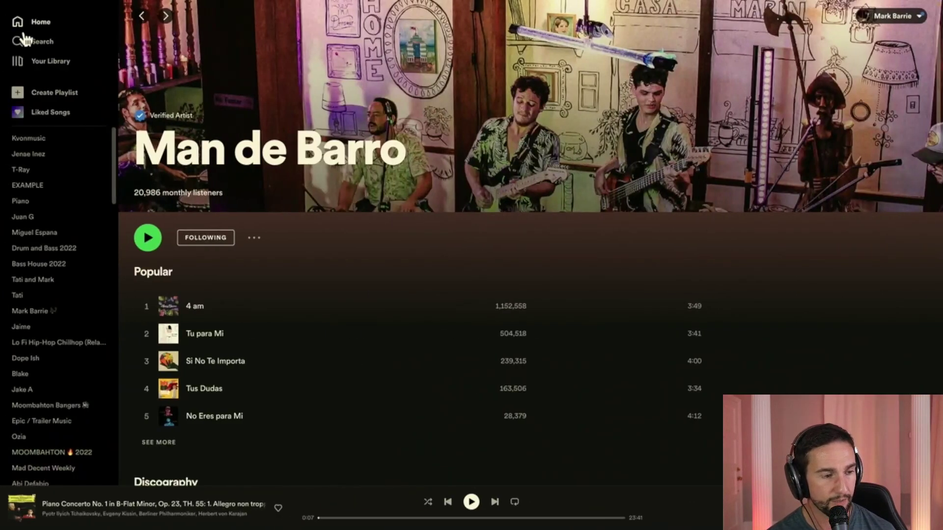
click(23, 41)
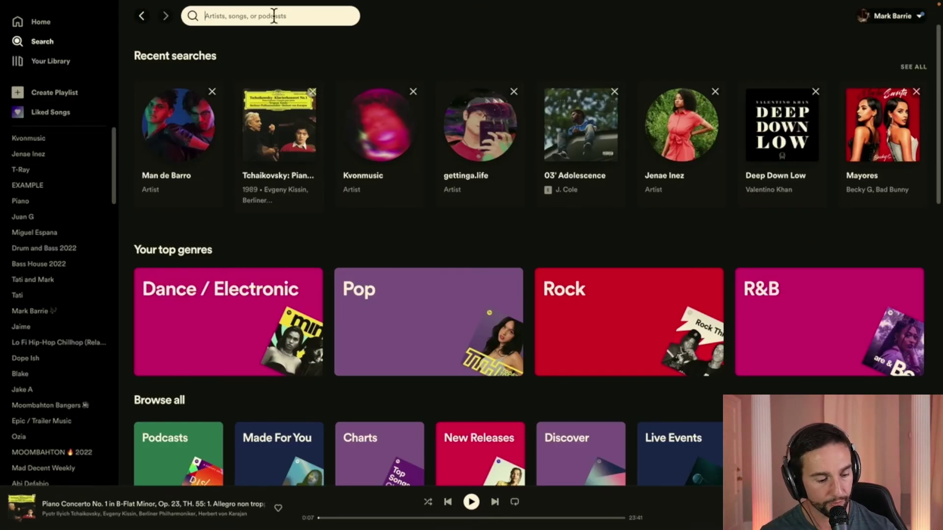
text(le montro)
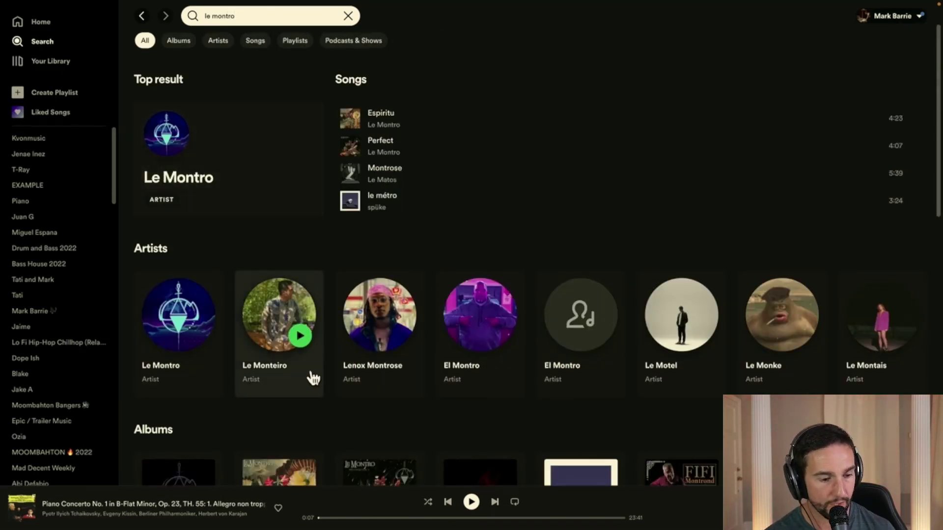
scroll(312, 378, down, 4)
scroll(312, 378, up, 4)
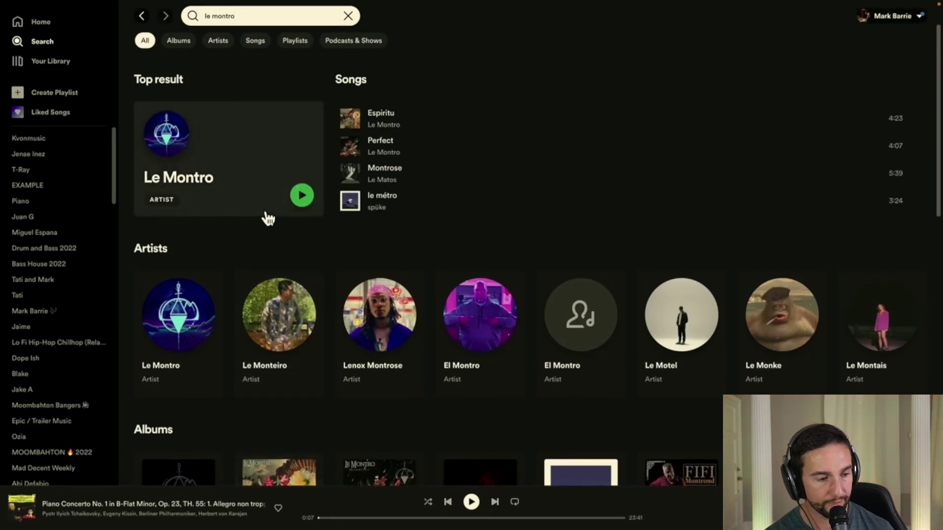
click(255, 209)
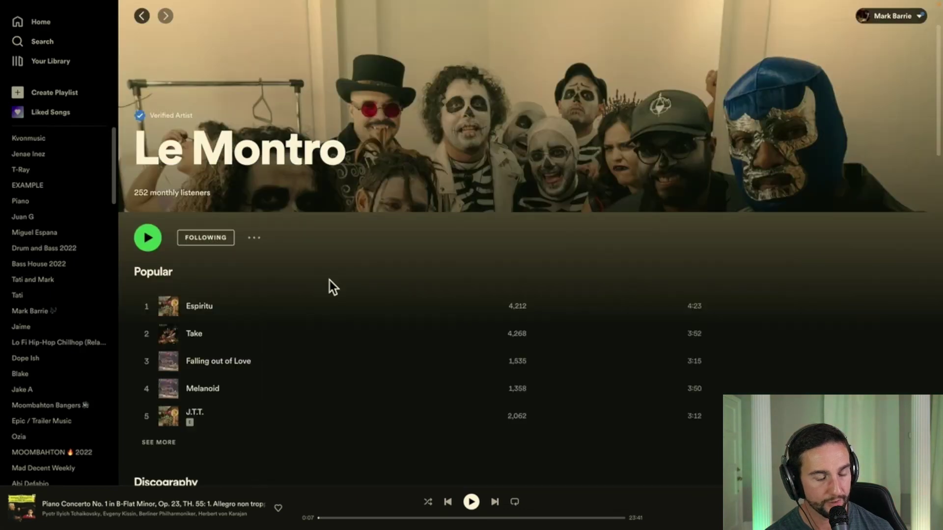
Examine Le Montro's popular songs, discography and related artists, and return to the previously viewed page
scroll(353, 377, down, 5)
scroll(355, 378, down, 1)
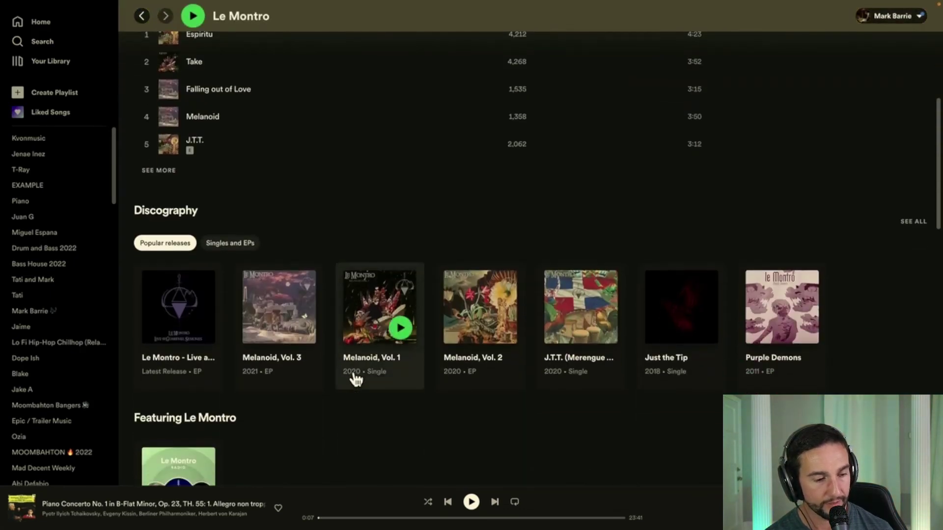
scroll(355, 378, down, 3)
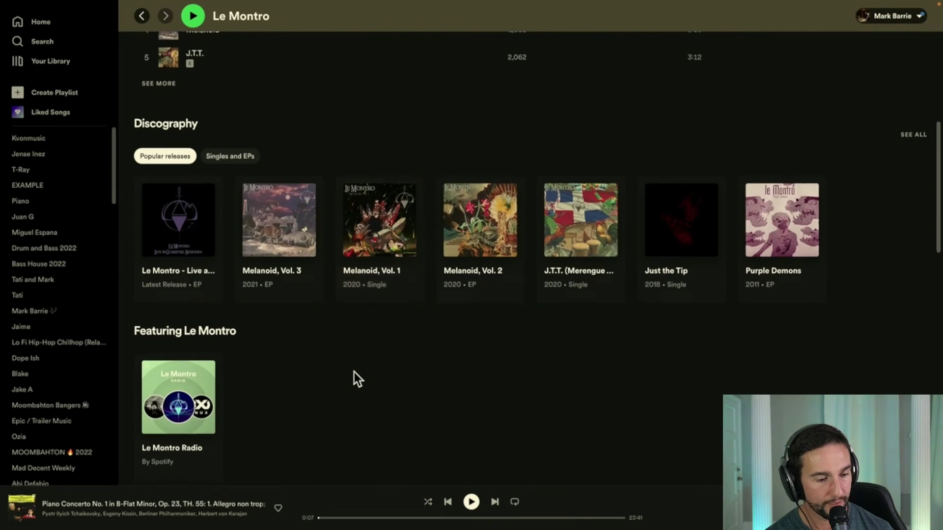
scroll(354, 373, down, 9)
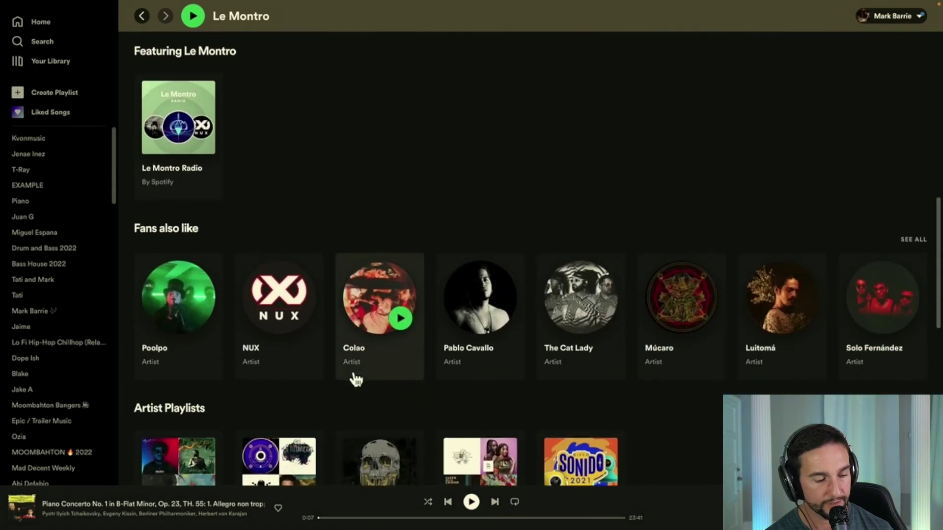
scroll(354, 378, up, 13)
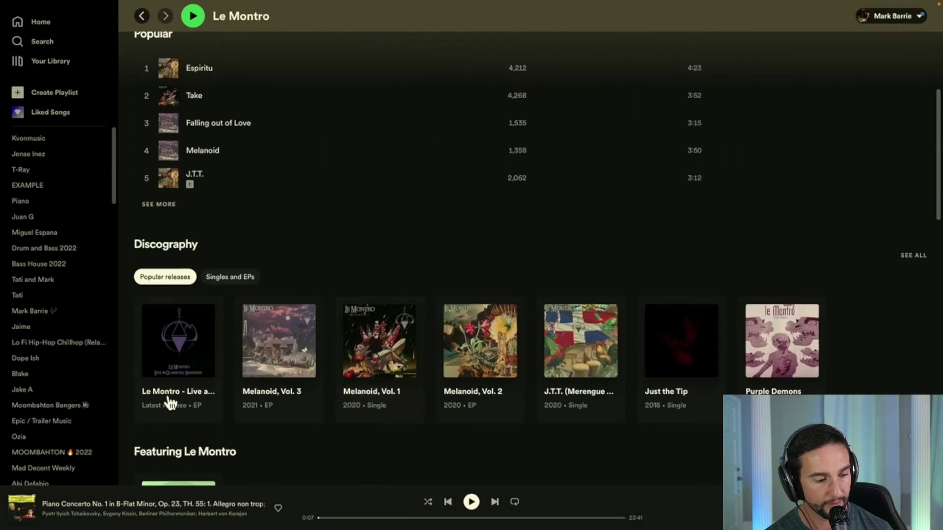
scroll(169, 403, up, 8)
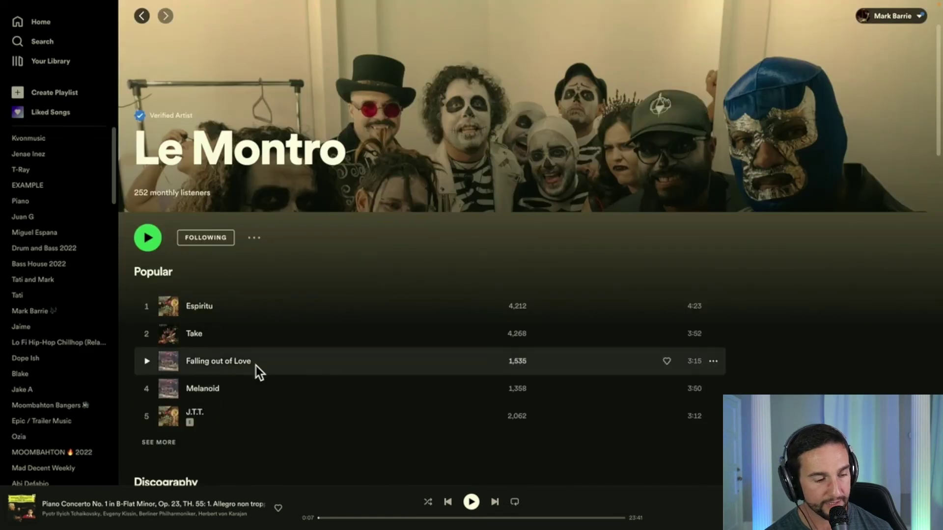
click(143, 17)
click(142, 18)
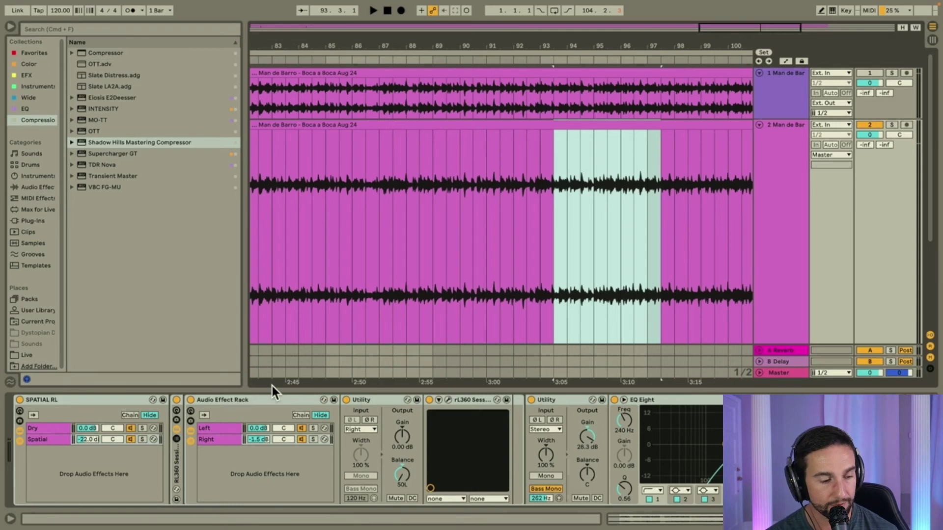
Fold the inner Audio Effect Rack and compare the devices in SPATIAL RL's Dry and Spatial chains
click(265, 399)
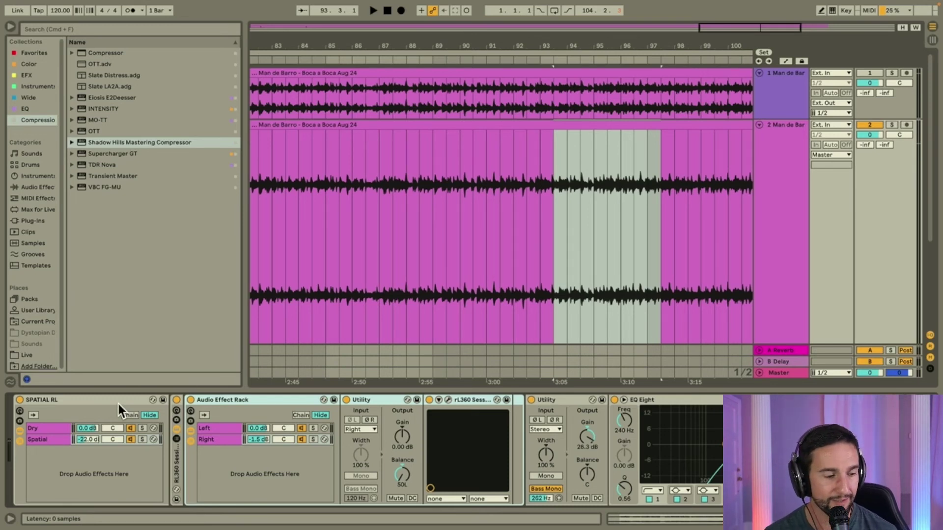
double_click(230, 397)
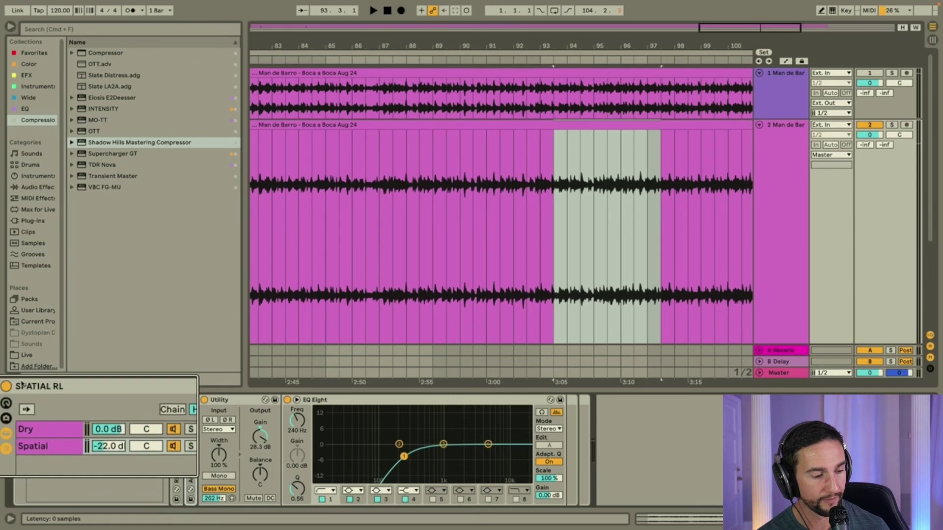
click(41, 430)
click(44, 447)
click(47, 435)
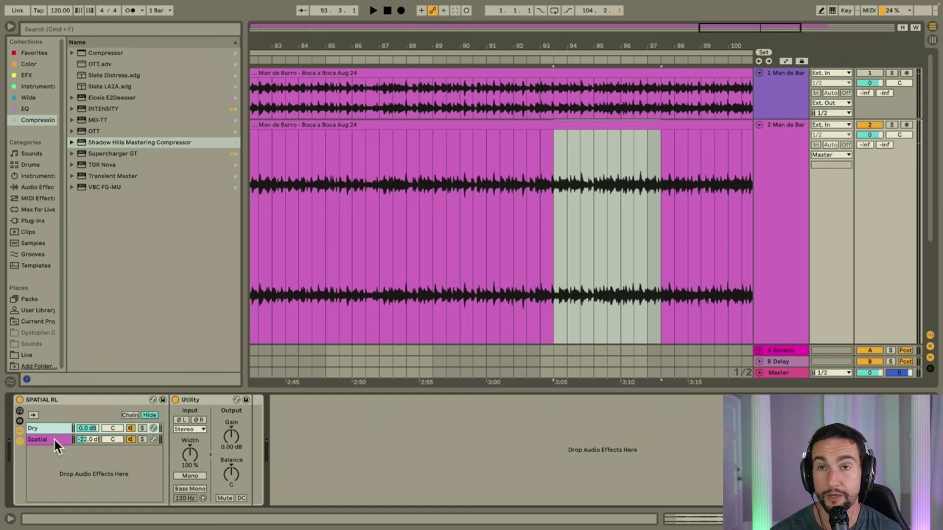
click(53, 440)
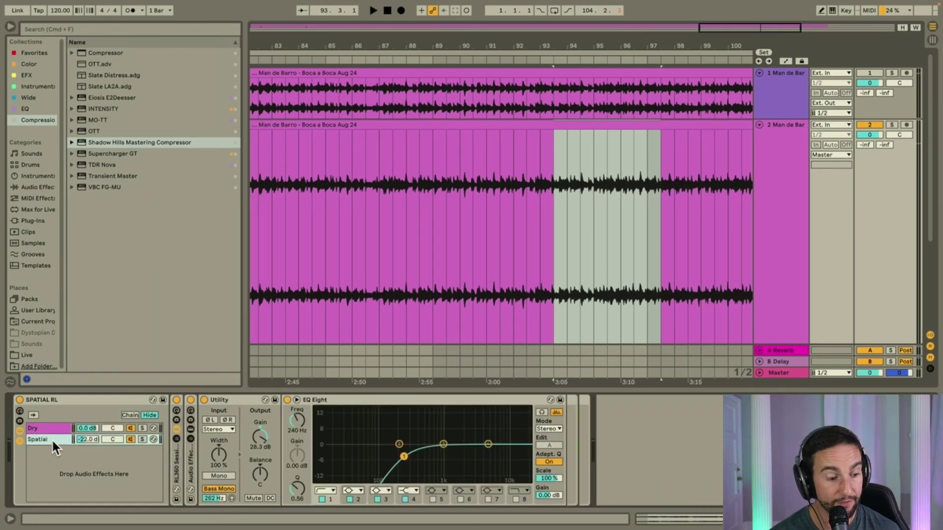
Unfold the Audio Effect Rack inside the Spatial chain and inspect the devices of its Right chain
double_click(193, 471)
click(252, 470)
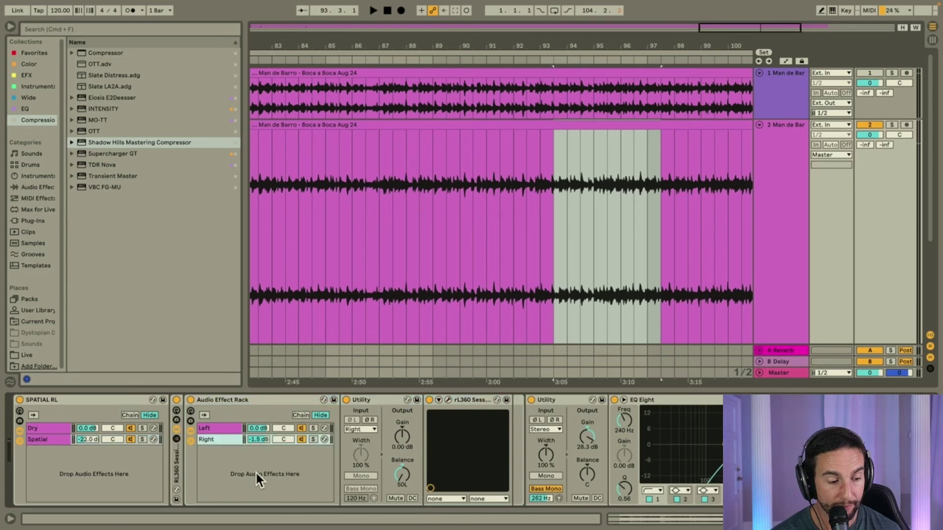
click(52, 439)
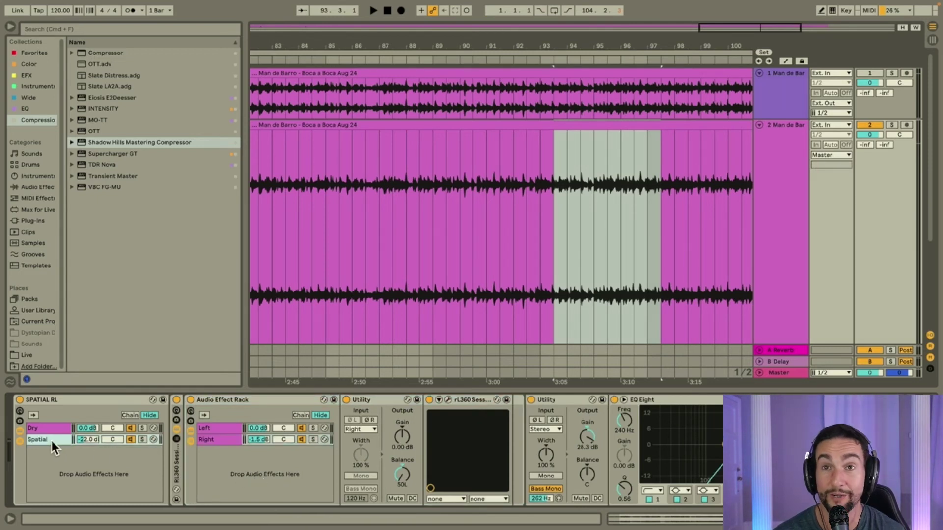
click(263, 402)
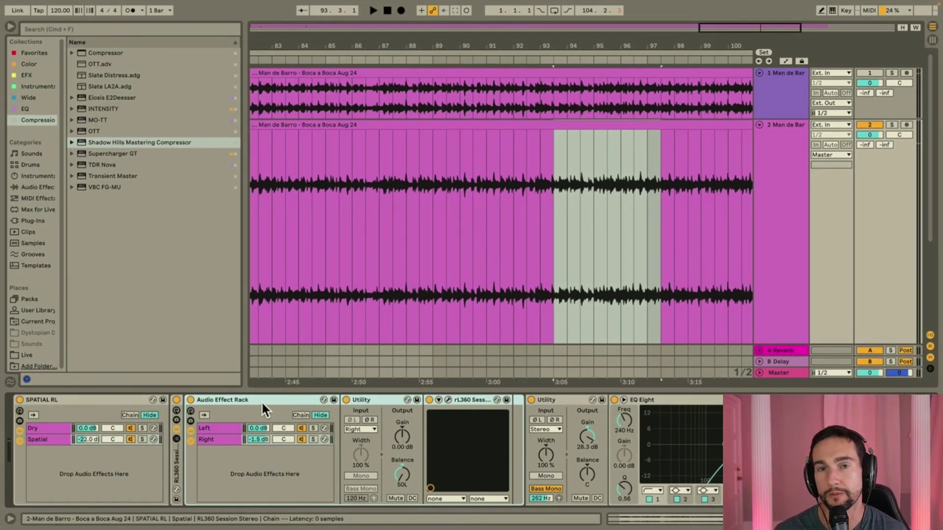
Play the song from 79.1.1 and compare the sound with the SPATIAL RL rack bypassed and active, leaving it active
scroll(437, 267, down, 5)
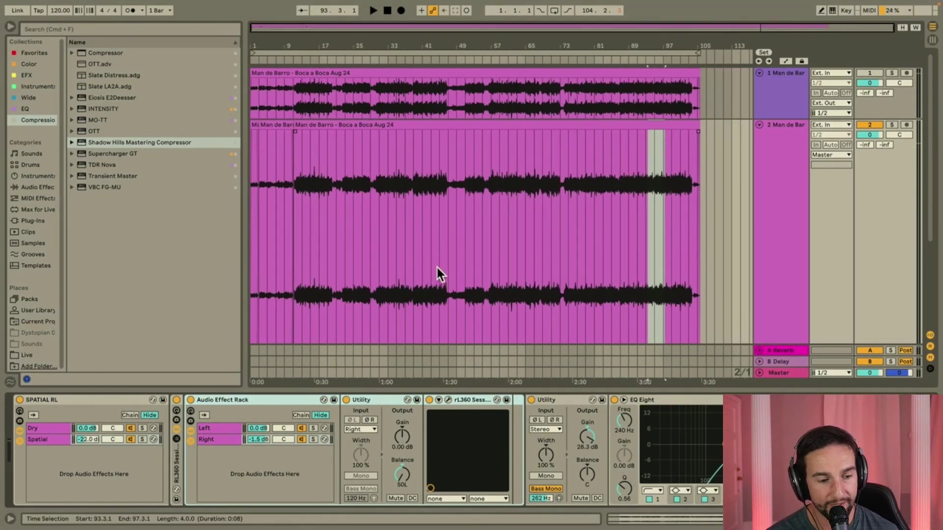
click(583, 223)
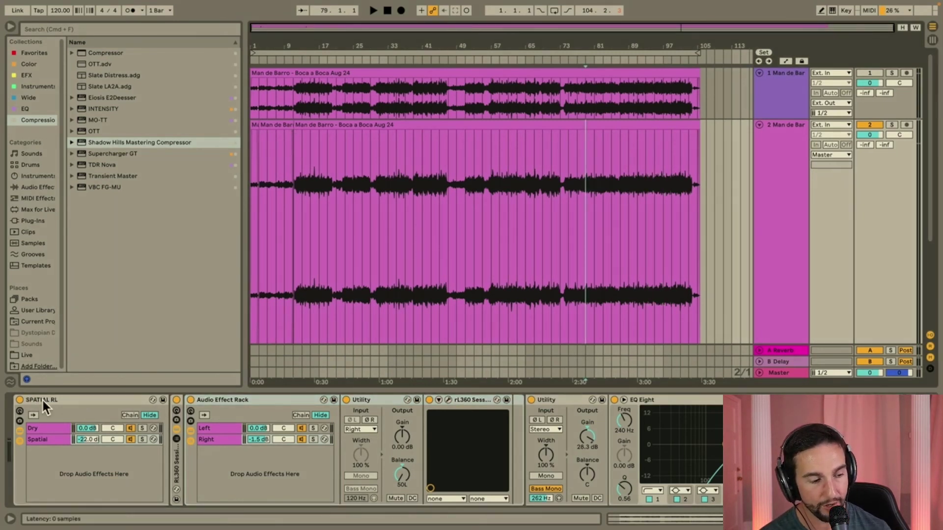
key(space)
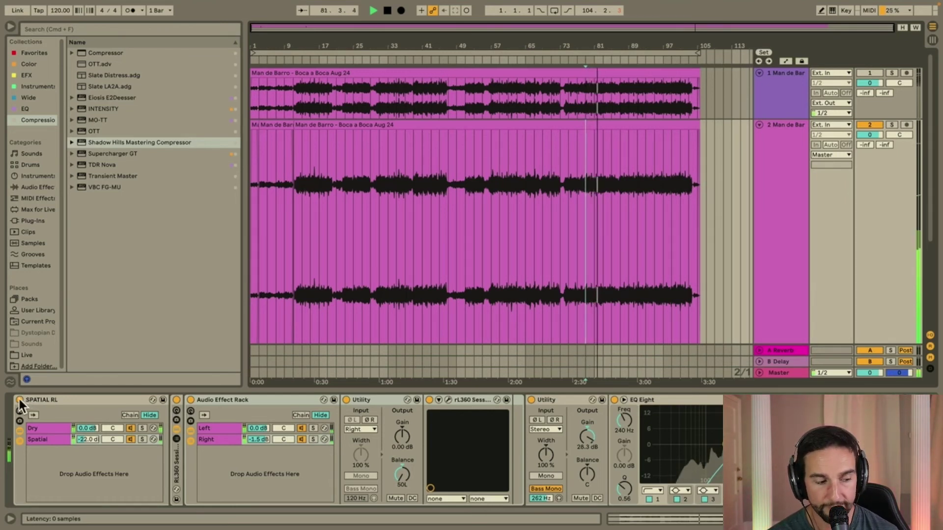
click(20, 400)
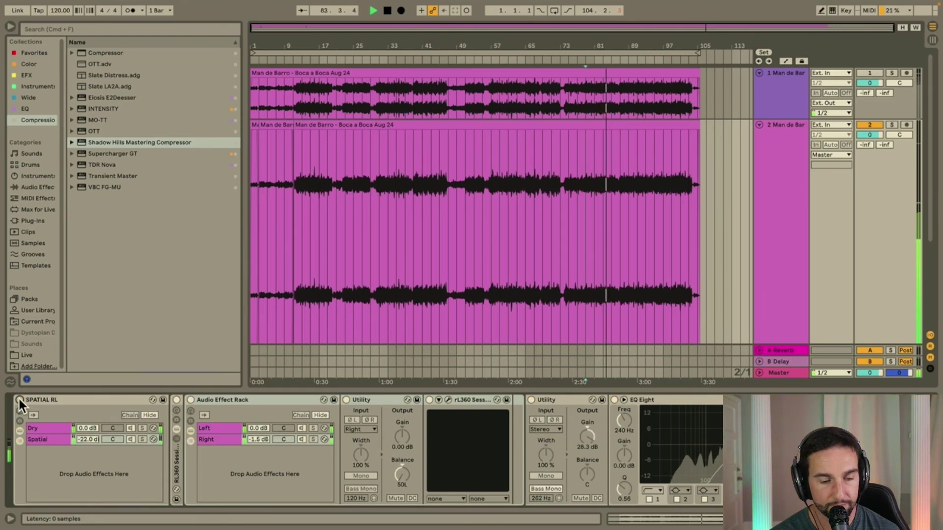
click(19, 401)
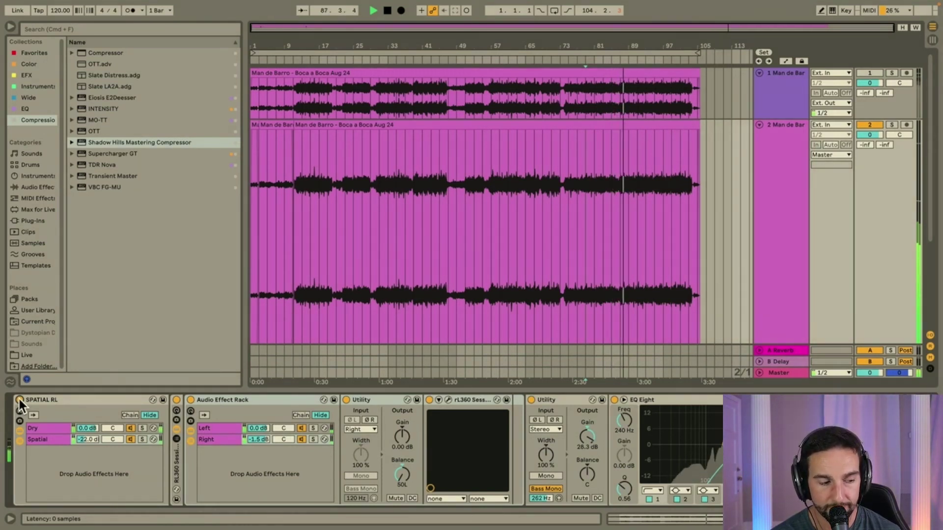
click(18, 398)
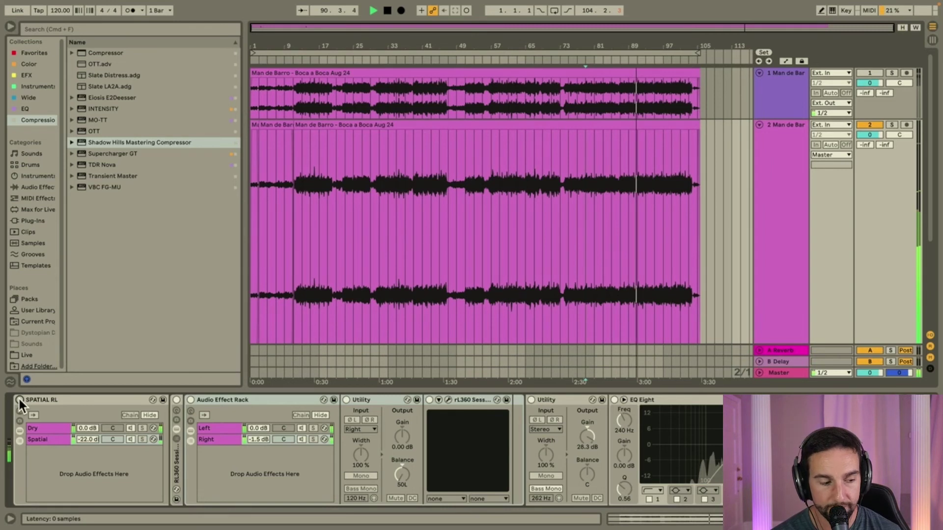
click(19, 398)
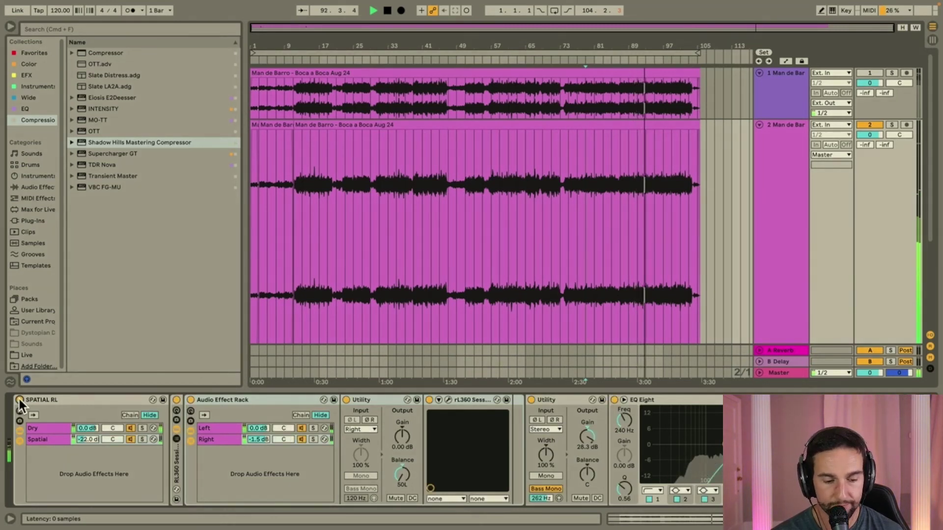
key(space)
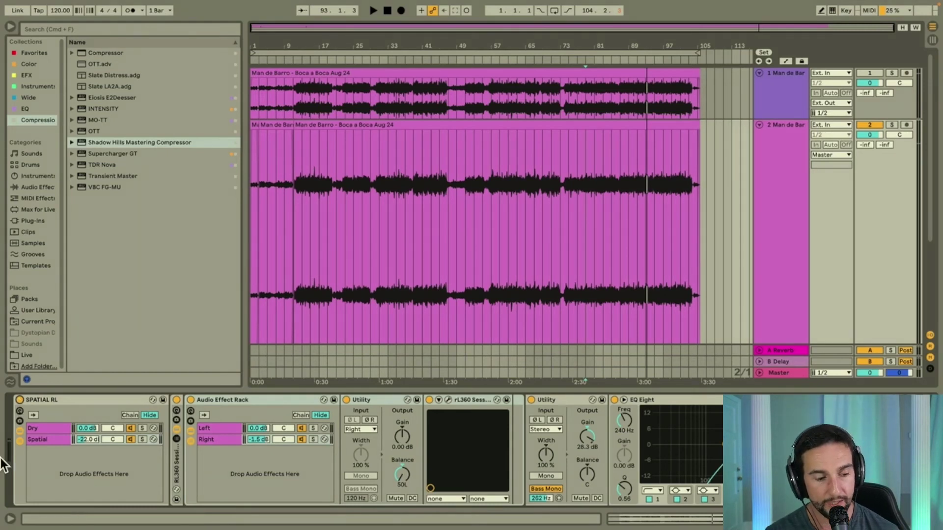
Compare the Utility settings of the Left and Right chains in the inner Audio Effect Rack
click(214, 430)
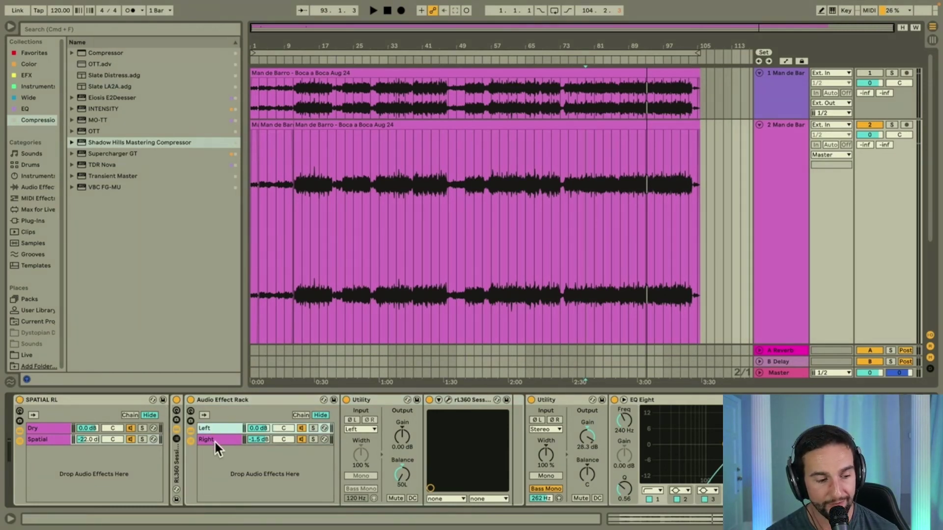
click(214, 440)
click(219, 427)
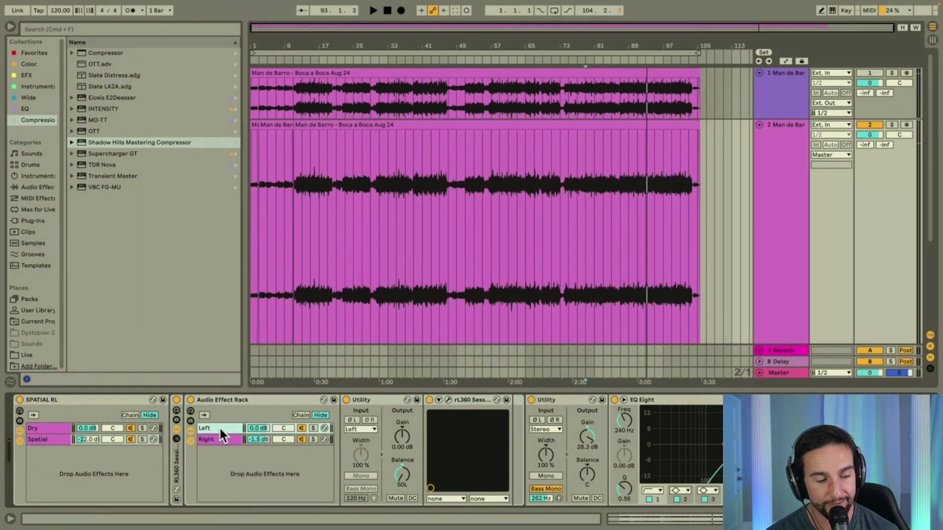
Open the rL360 Session plugins of the Left and Right chains and arrange their windows side by side to compare the source positions
click(448, 400)
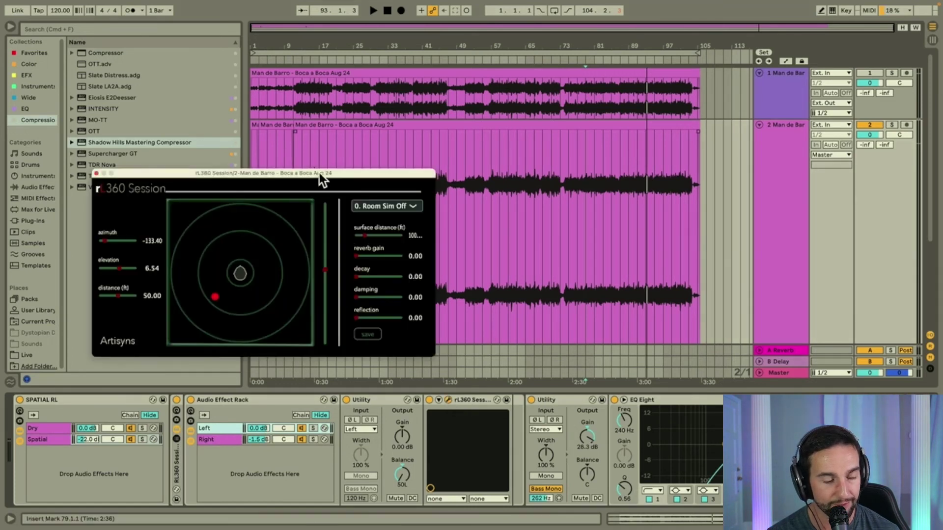
drag(319, 173, 317, 97)
click(227, 439)
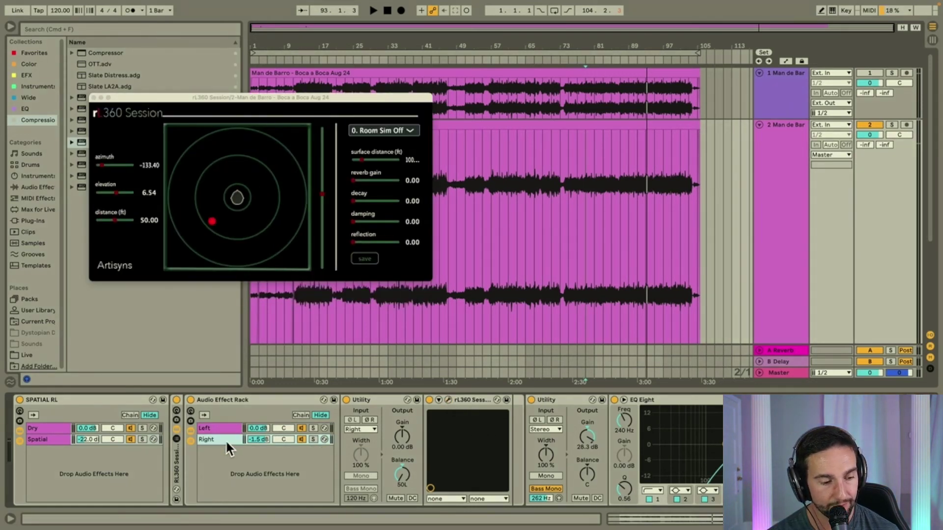
click(447, 400)
drag(603, 175, 612, 105)
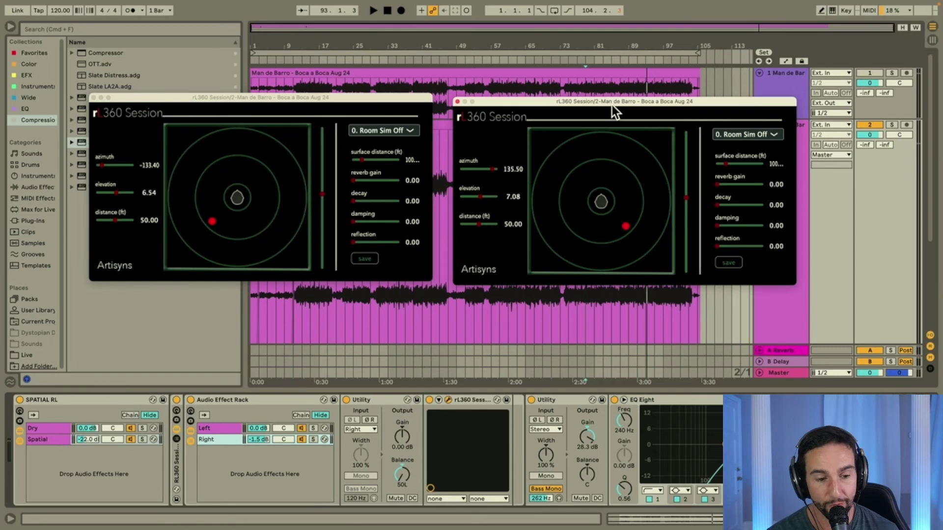
drag(398, 94, 411, 102)
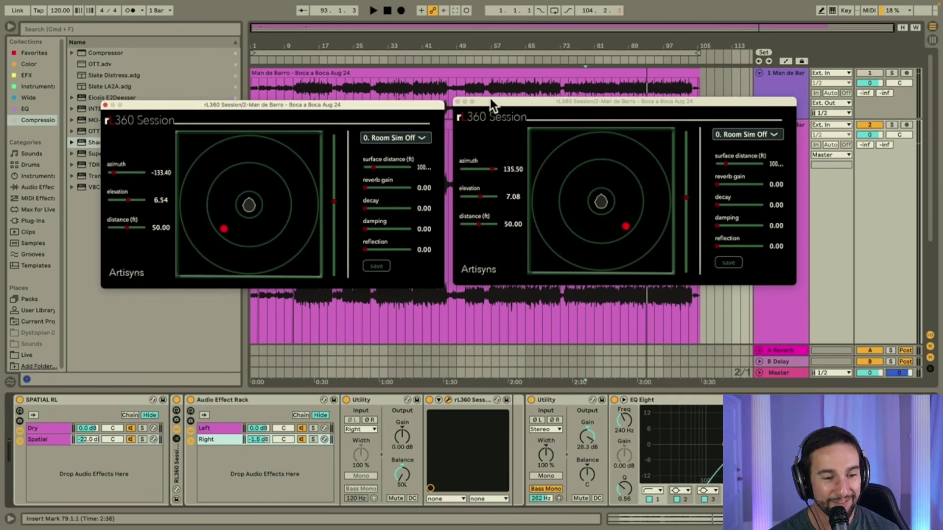
drag(513, 100, 542, 106)
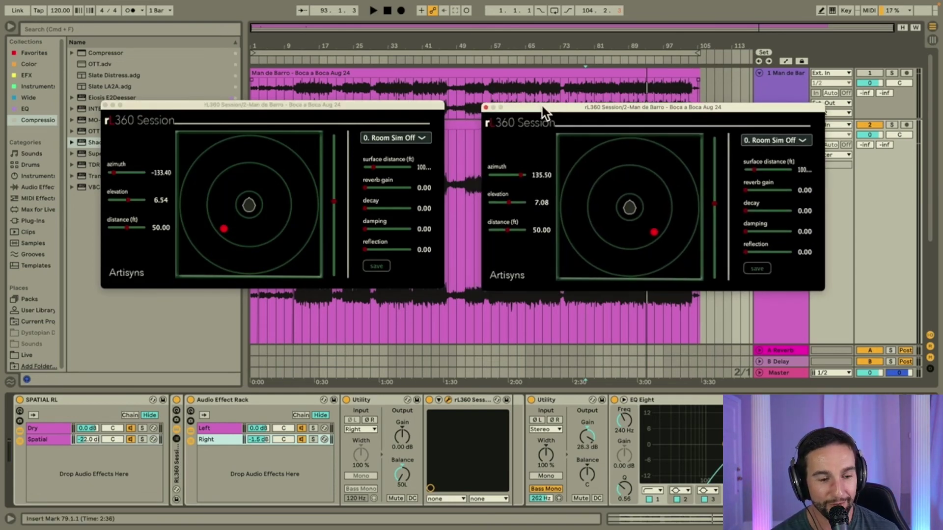
drag(389, 104, 390, 99)
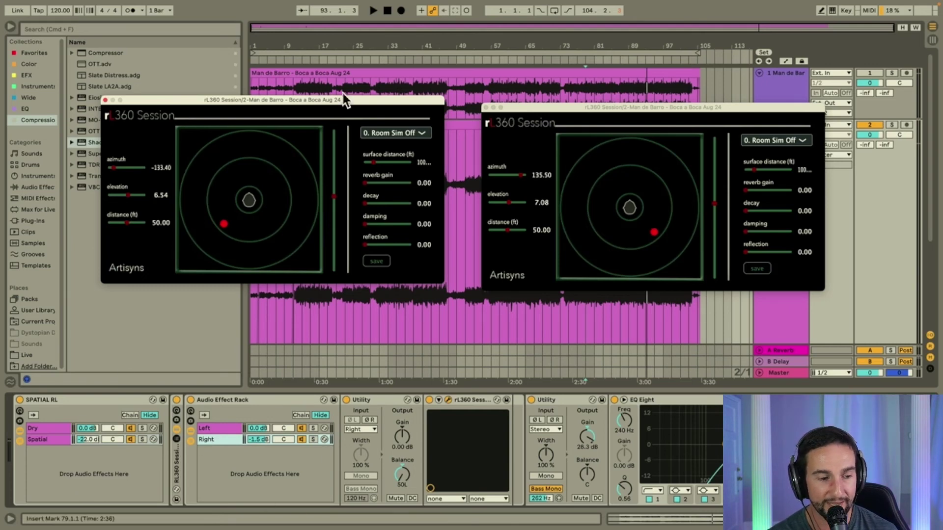
drag(337, 101, 367, 88)
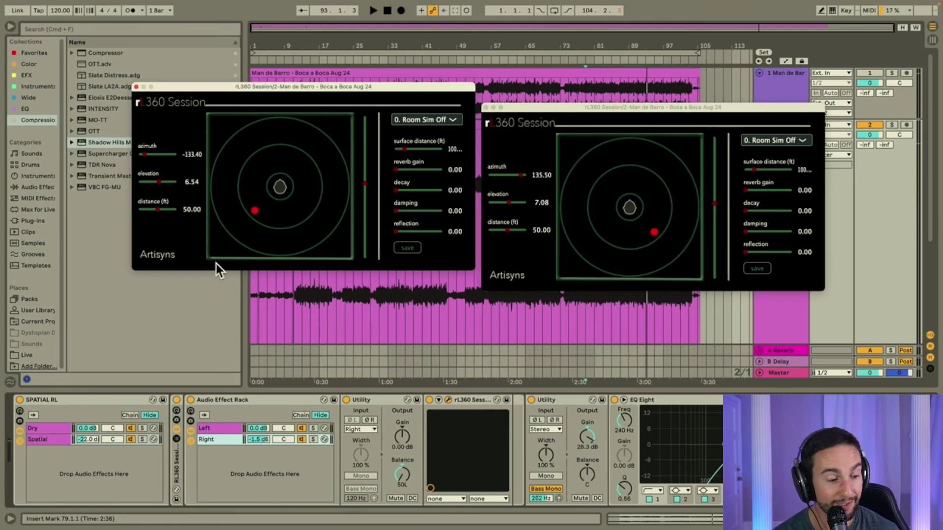
Play the song with only SPATIAL RL's Spatial chain soloed, audition it at 0 dB and return its volume to -22 dB
click(46, 439)
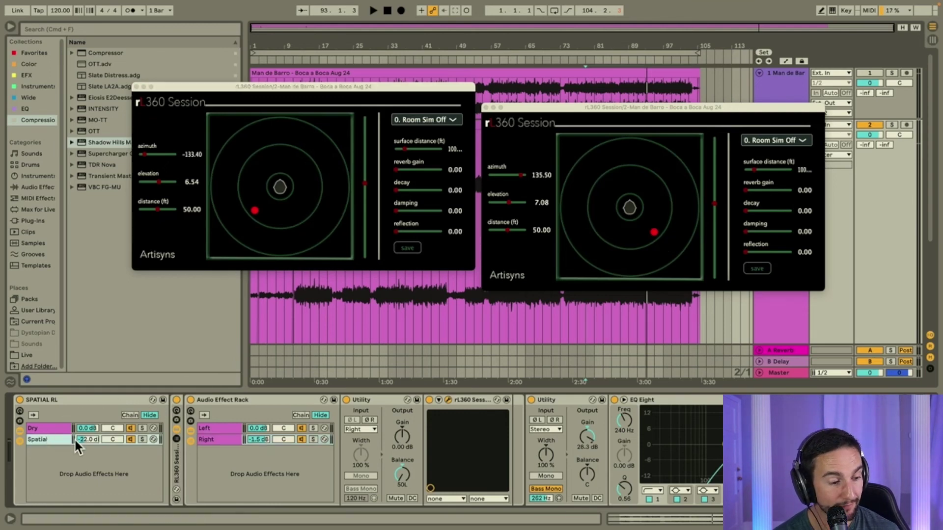
click(141, 439)
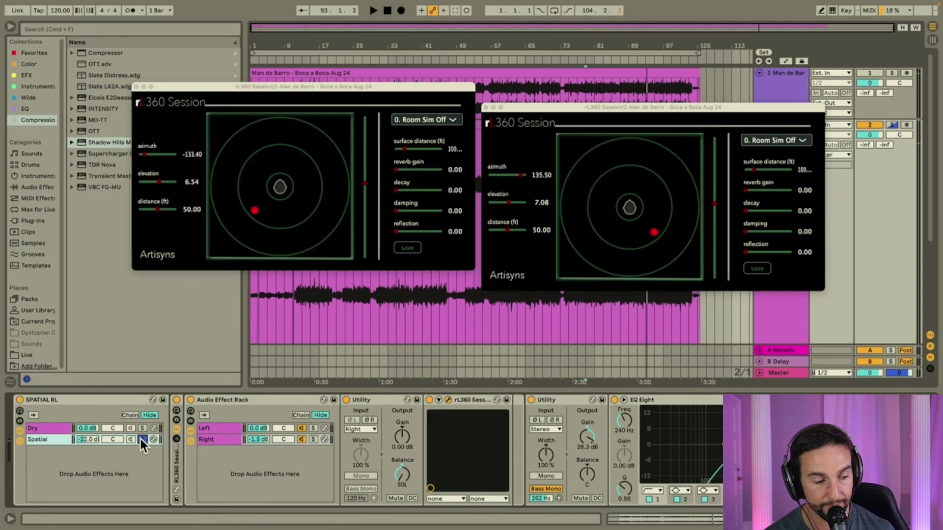
key(space)
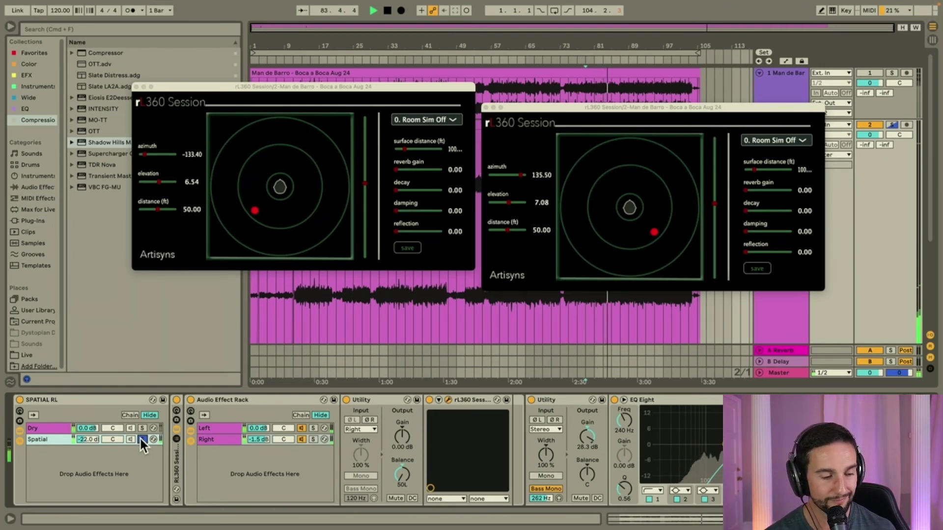
click(87, 438)
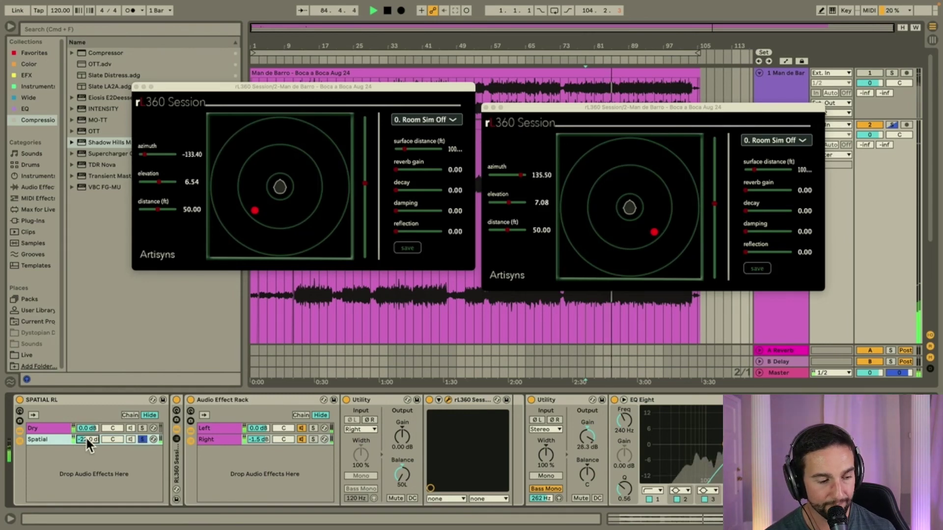
key(Delete)
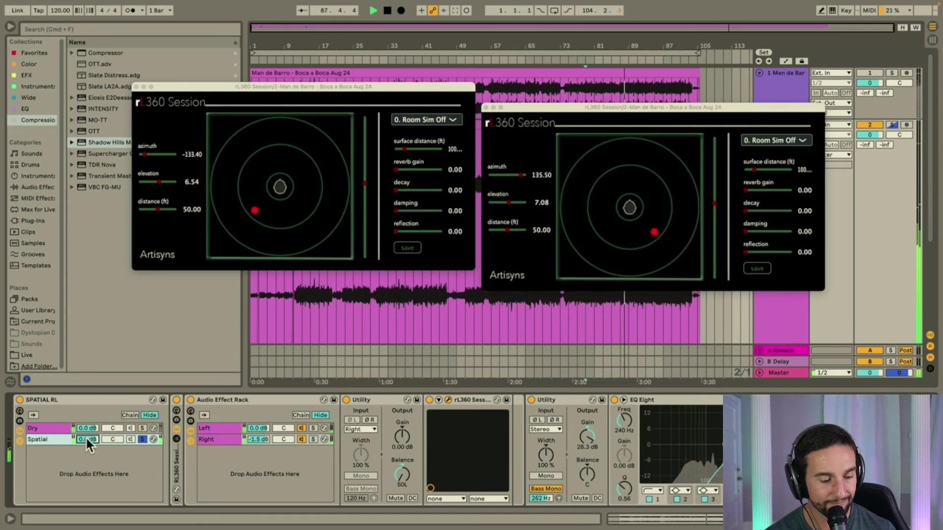
text(-22)
key(Return)
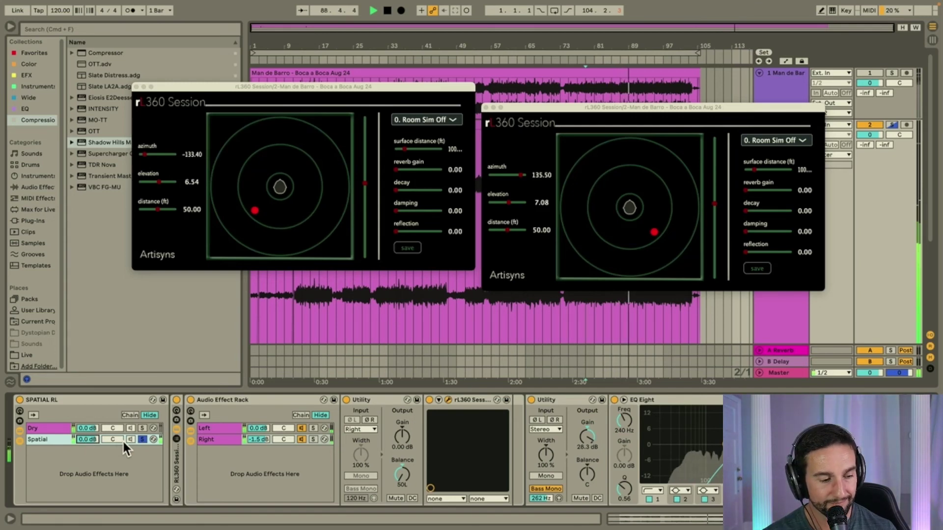
End the Spatial chain's solo and switch the SPATIAL RL rack off and back on
click(142, 439)
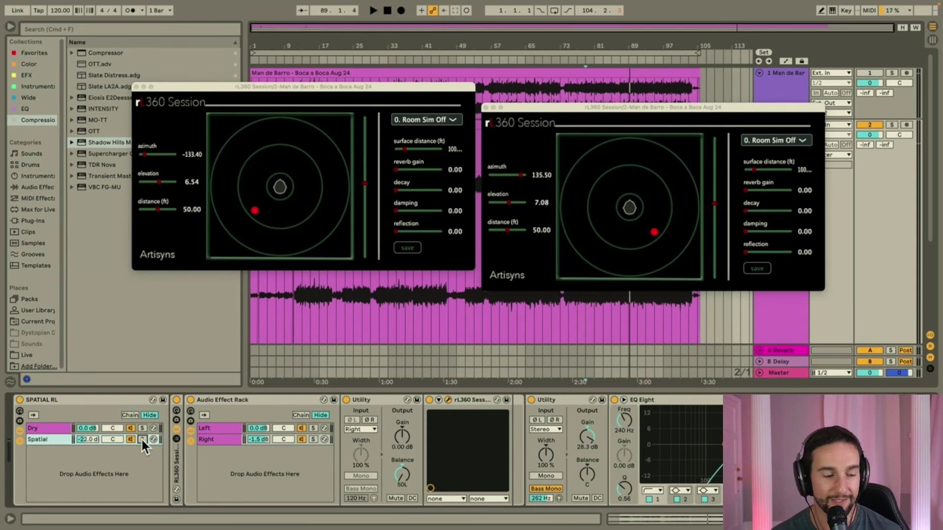
click(20, 398)
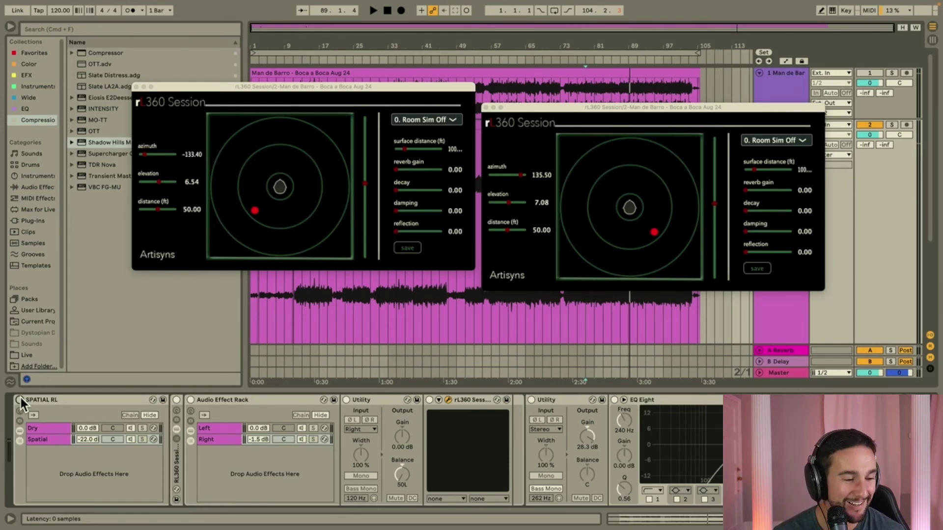
click(19, 399)
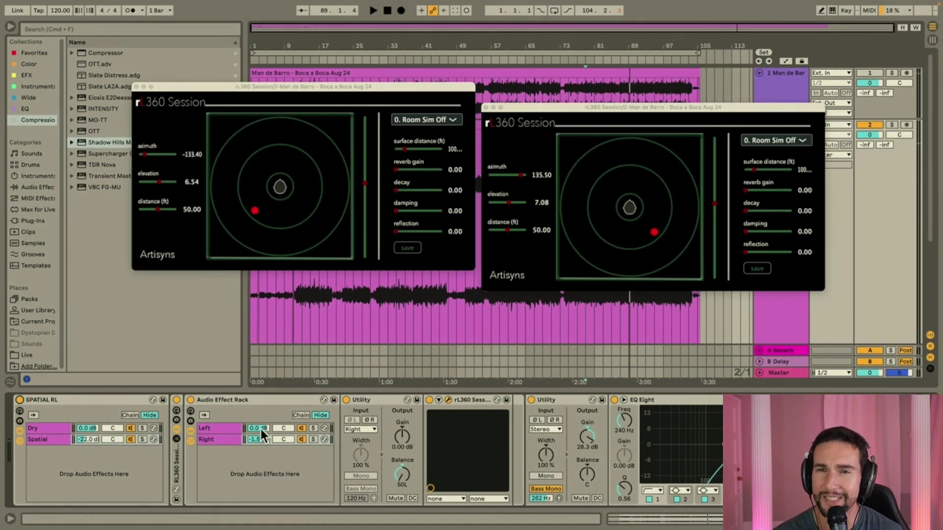
Show the Master track's devices and go through Supercharger GT, VBC FG-MU, Inf EQ and the Virtual Mix device
click(779, 375)
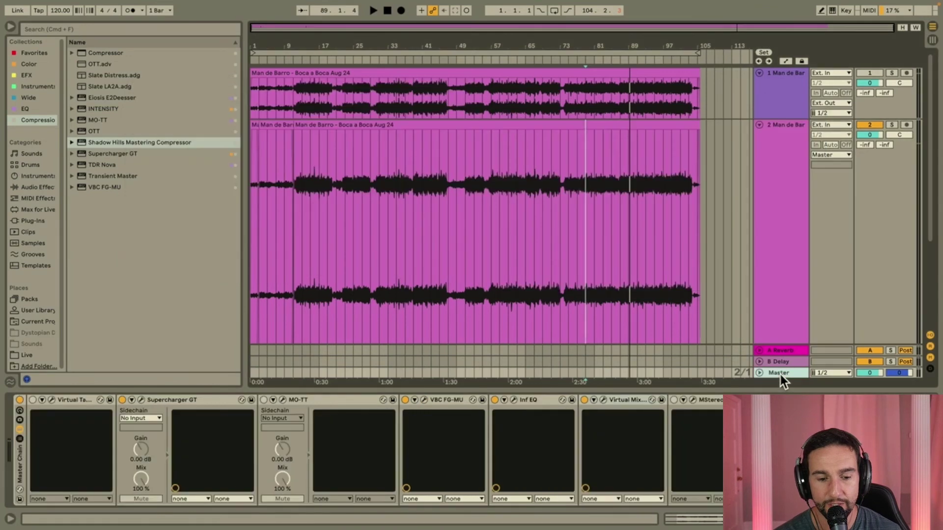
click(203, 399)
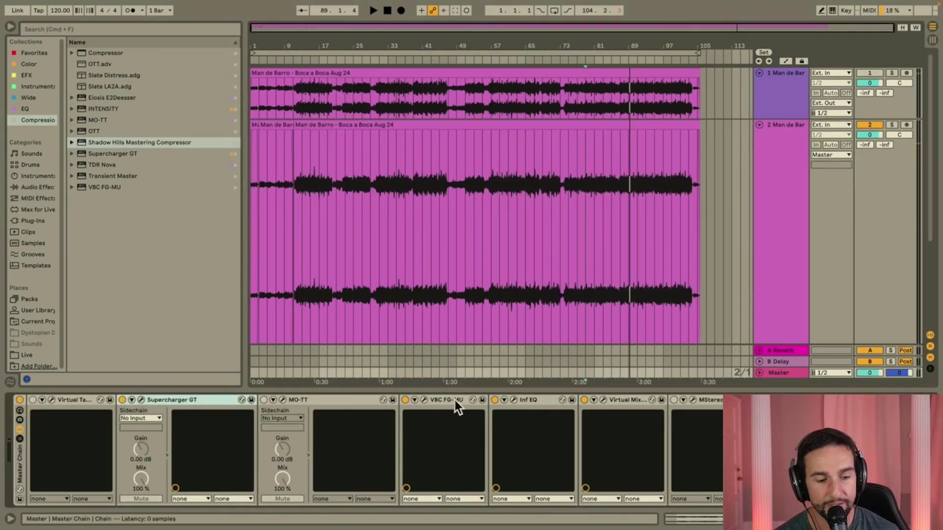
click(542, 401)
click(439, 400)
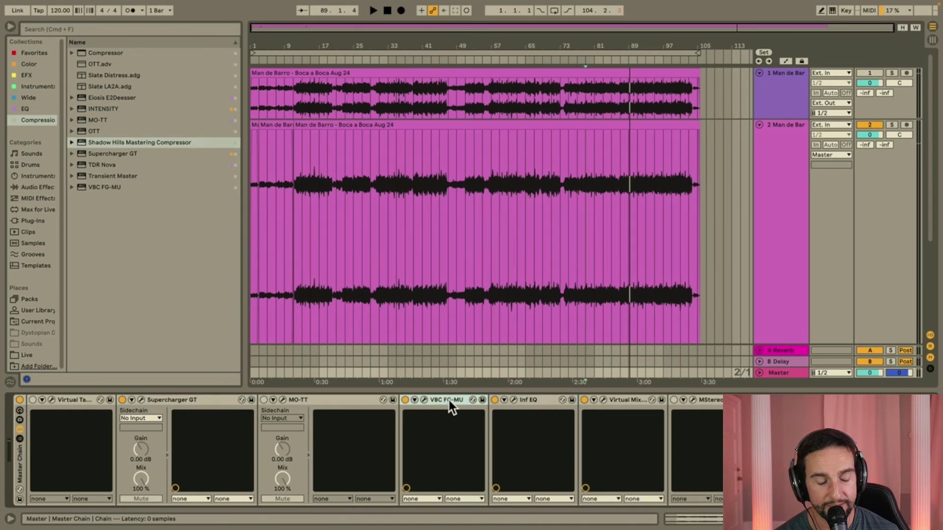
click(542, 399)
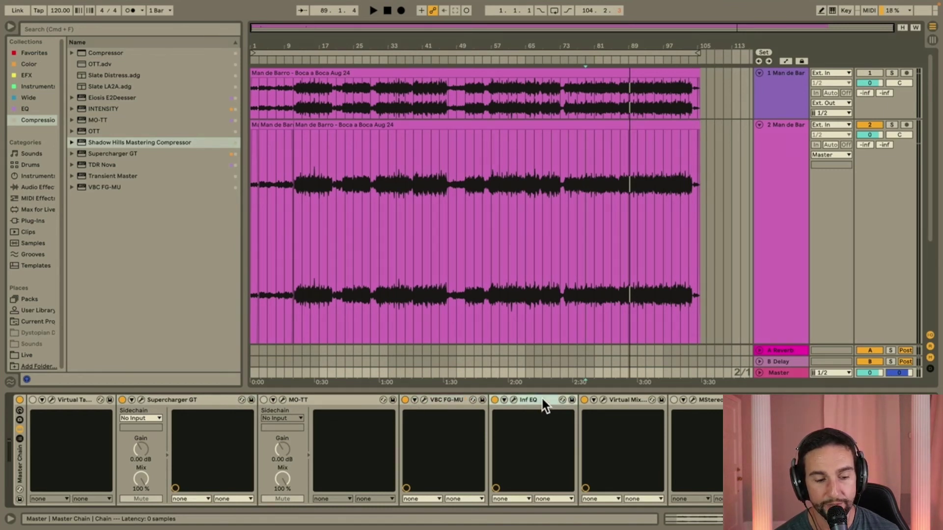
click(205, 401)
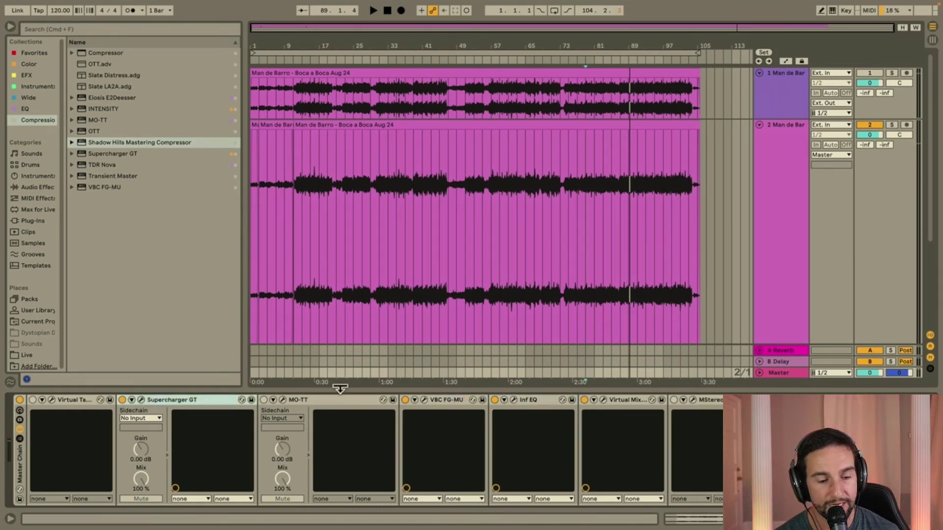
click(612, 398)
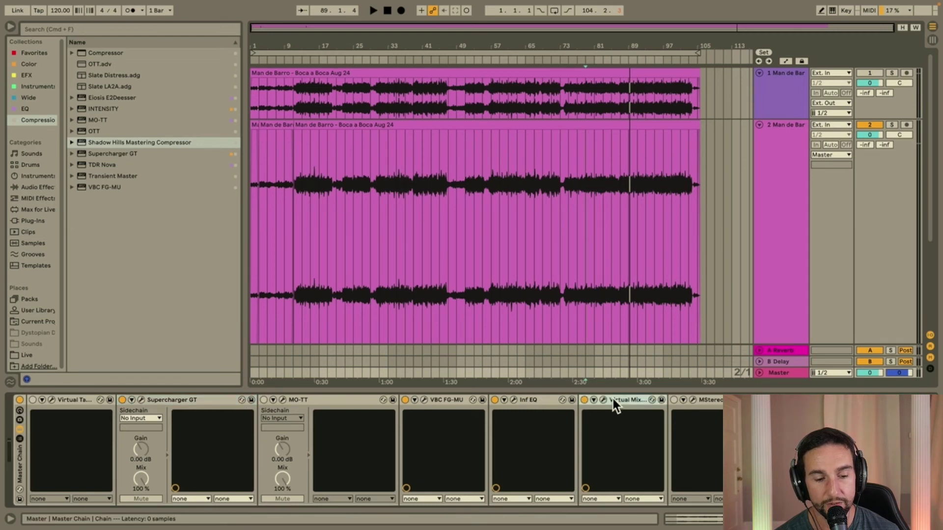
Open the Inf EQ plugin in the Master chain, inspect its low-frequency cuts and close it
click(520, 399)
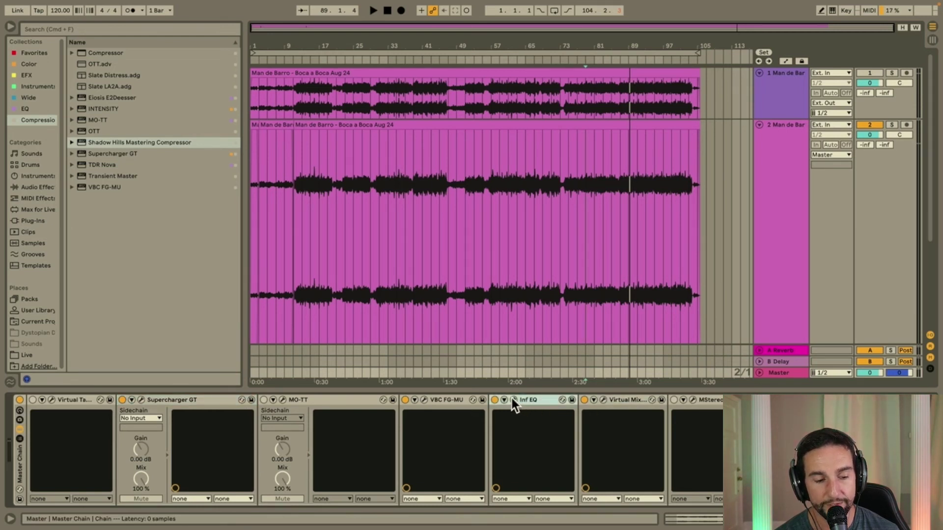
click(512, 399)
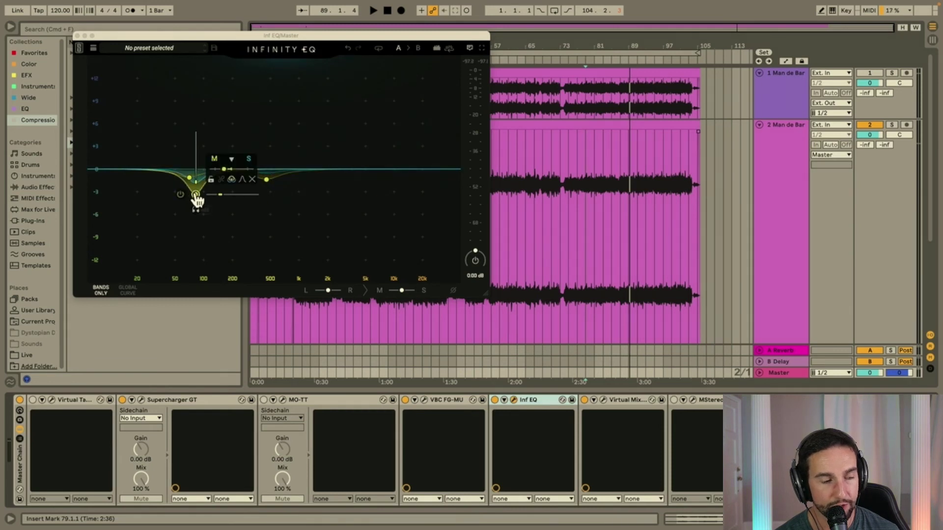
click(77, 36)
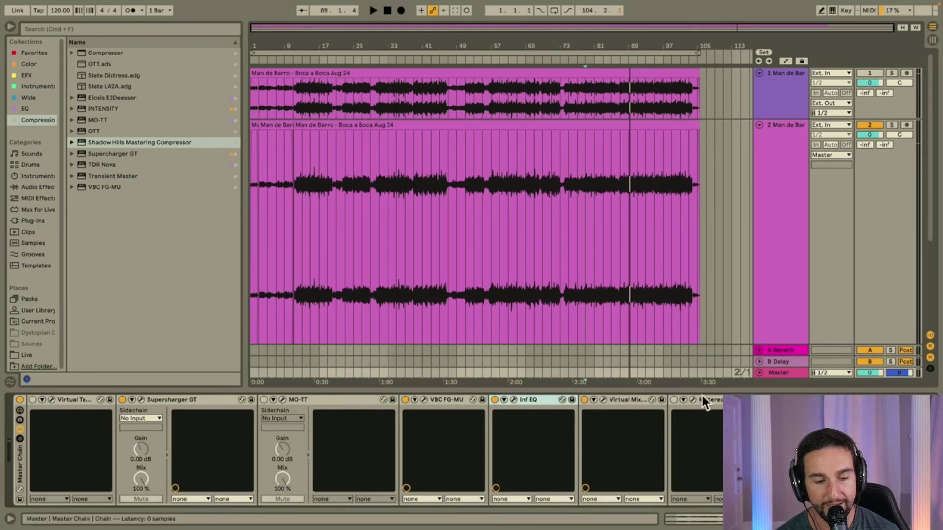
Open the Shadow Hills Mastering Compressor in the Master chain, inspect its settings and close it
scroll(685, 442, right, 5)
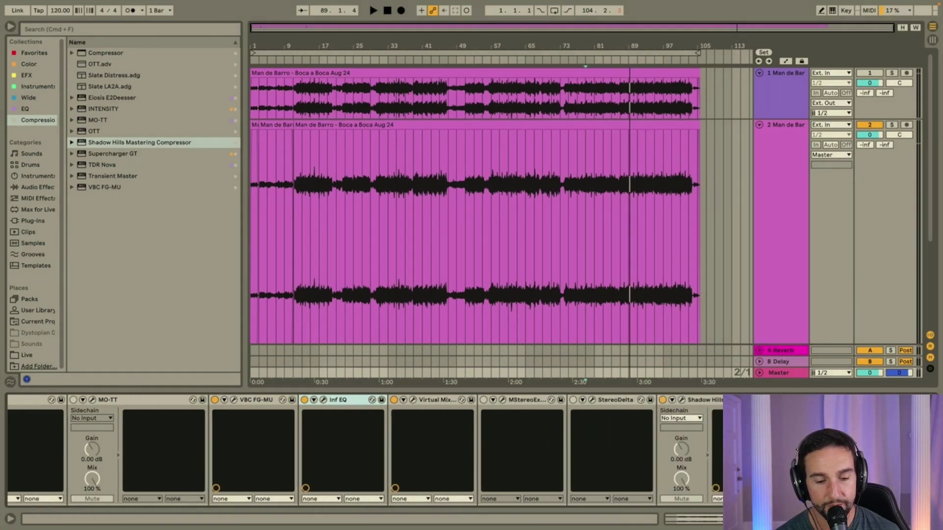
click(684, 399)
click(681, 400)
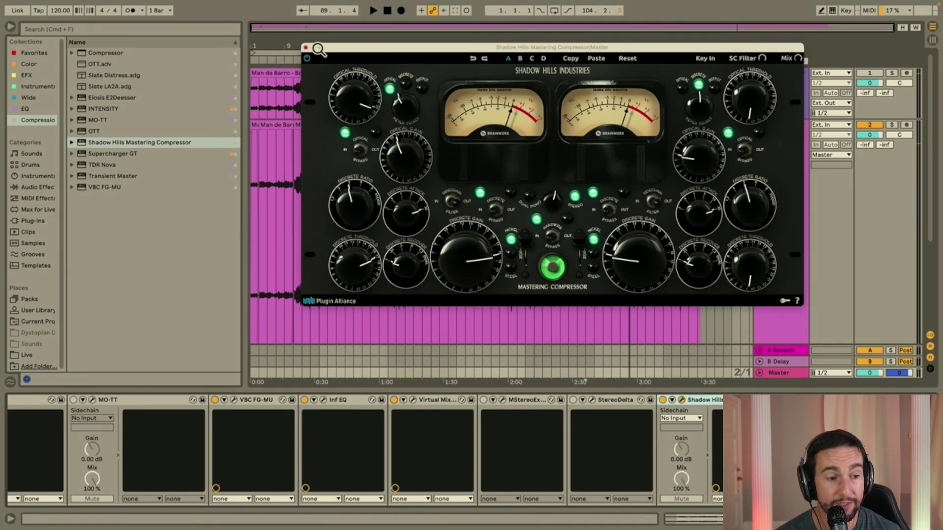
click(306, 49)
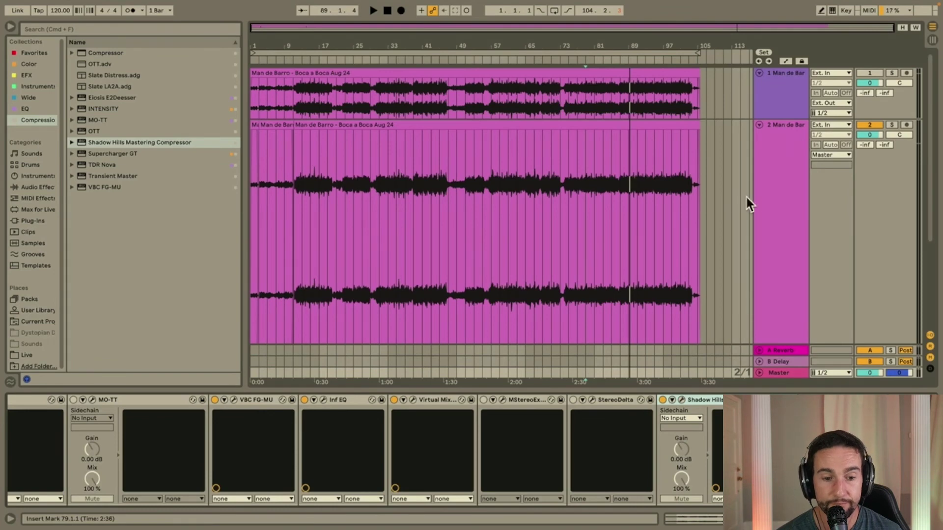
Show track 2's devices, view the rL360 Session product page on artisyns.com in the browser and return to Ableton Live
click(788, 217)
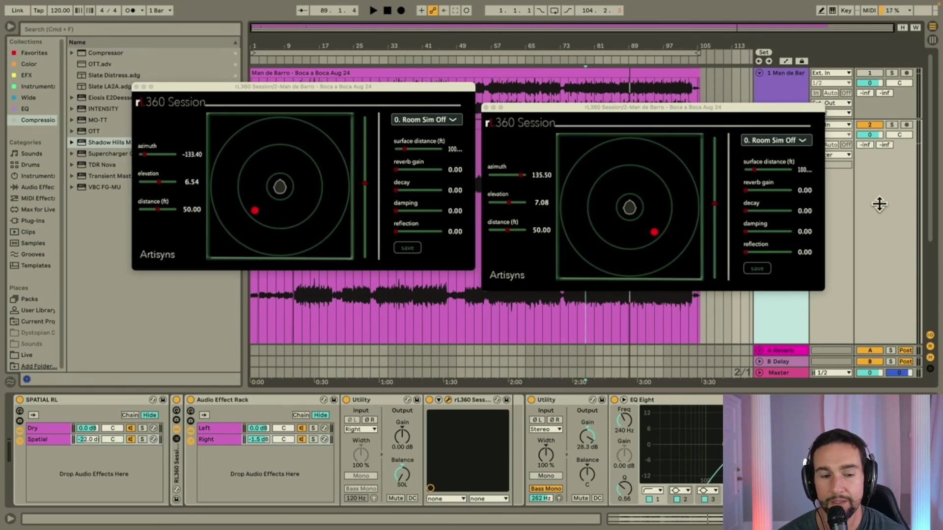
key(super+Tab)
key(super+Tab)
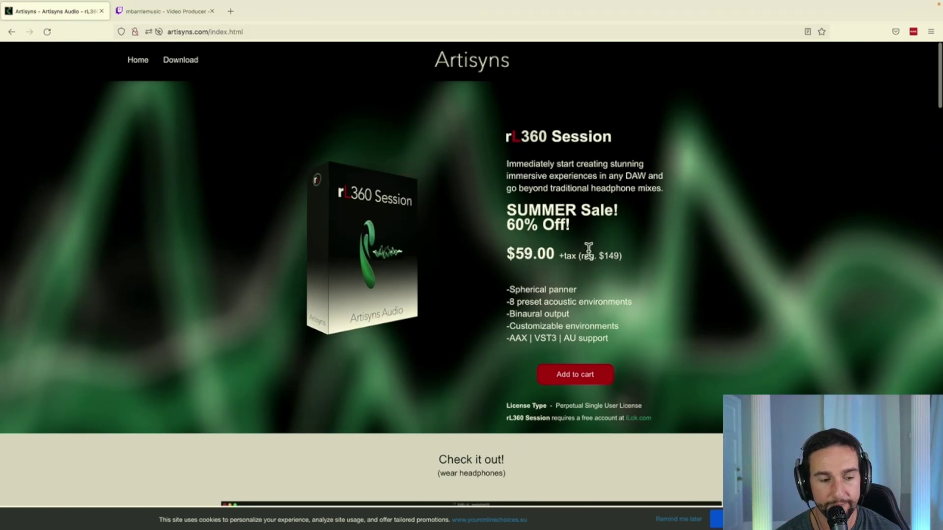
key(ctrl+Right)
key(ctrl+Right)
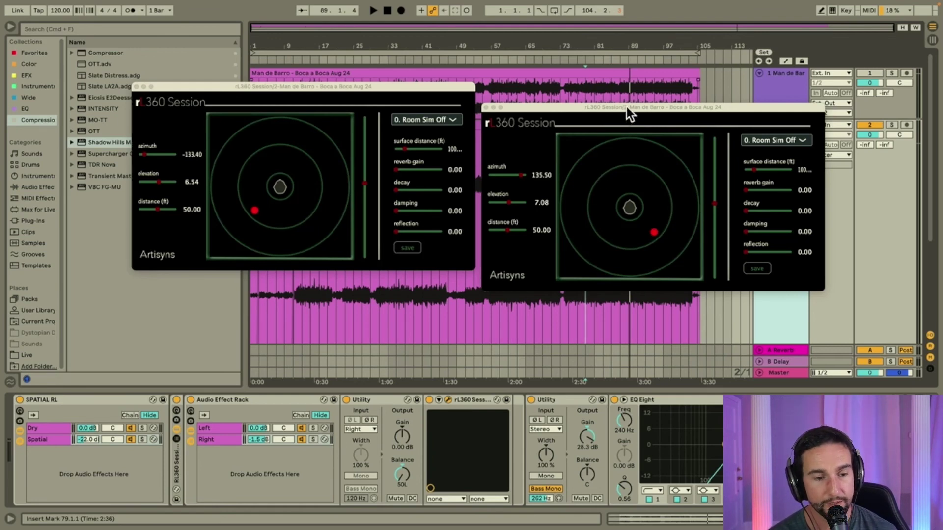
Reposition the Right chain's rL360 Session window on track 2
drag(626, 107, 638, 92)
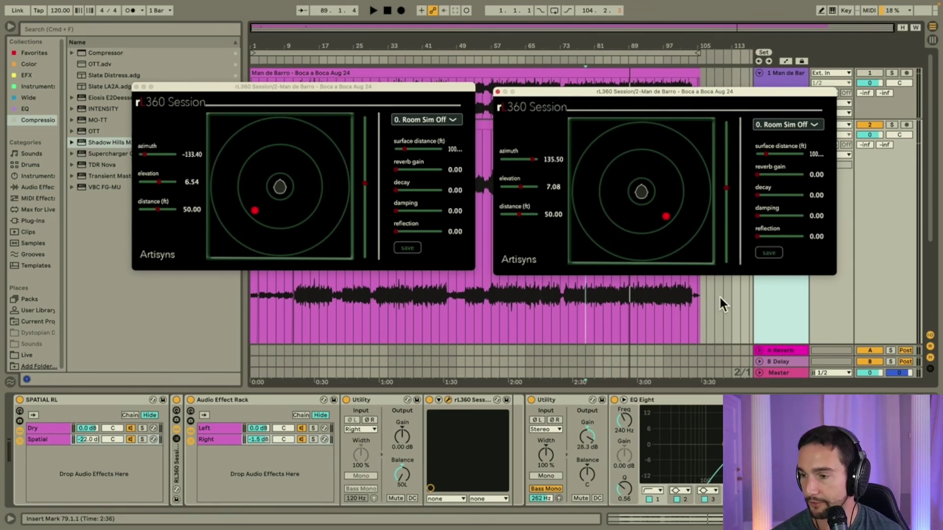
click(780, 322)
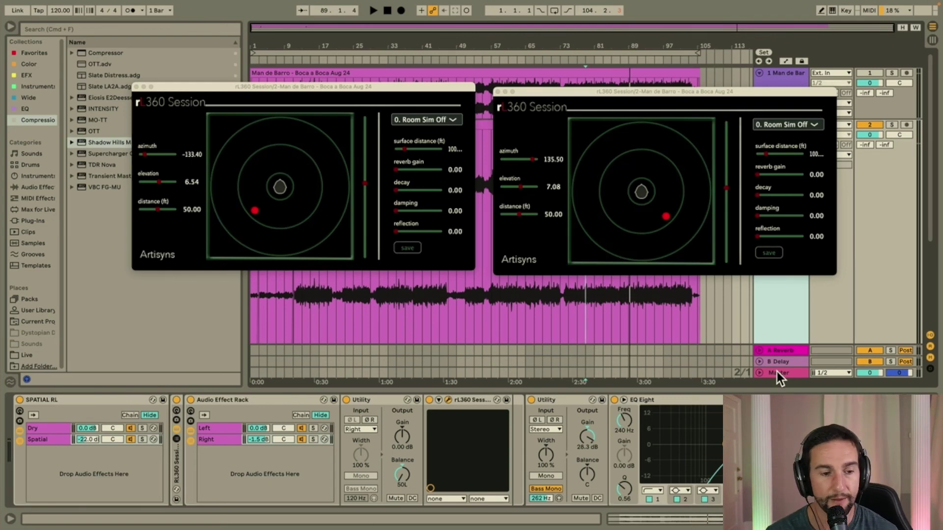
drag(741, 93, 499, 144)
Open the VBC FG-MU compressor from the Master chain and play the track in short passages to examine its VU meters
click(777, 376)
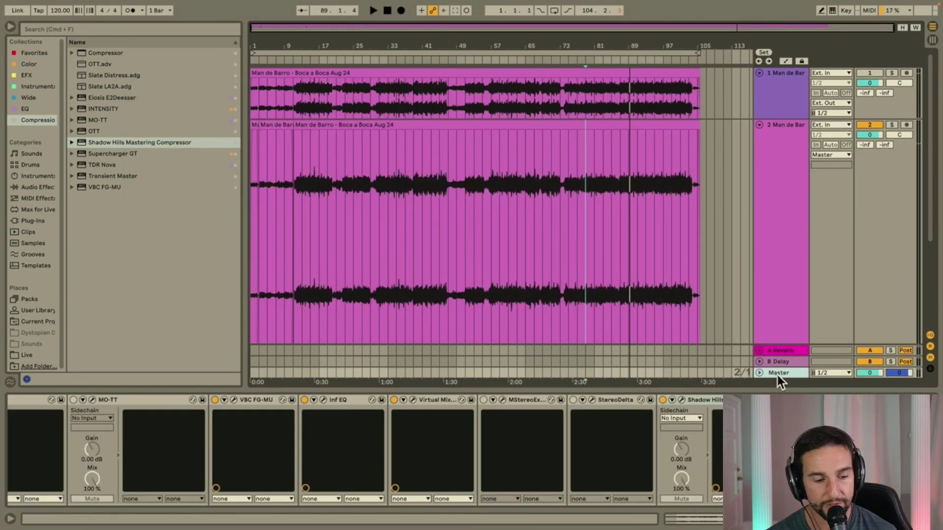
click(234, 400)
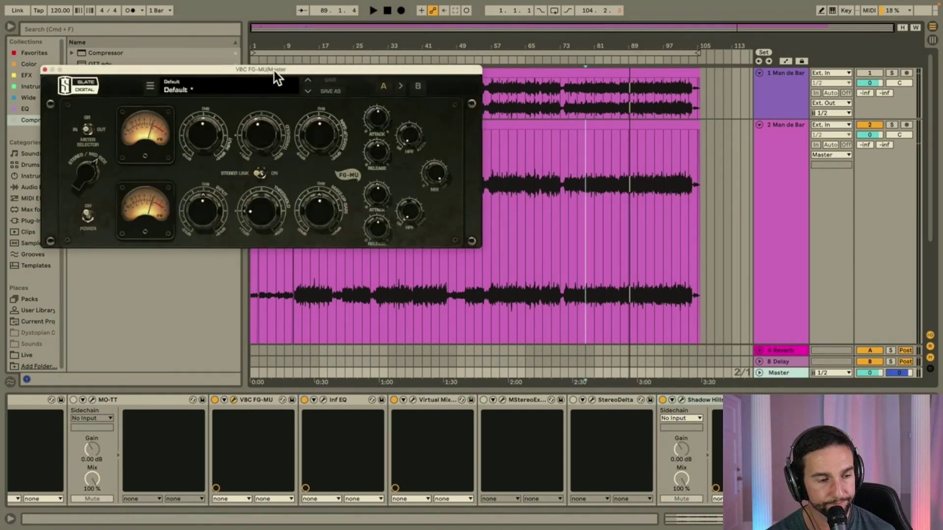
drag(274, 71, 621, 82)
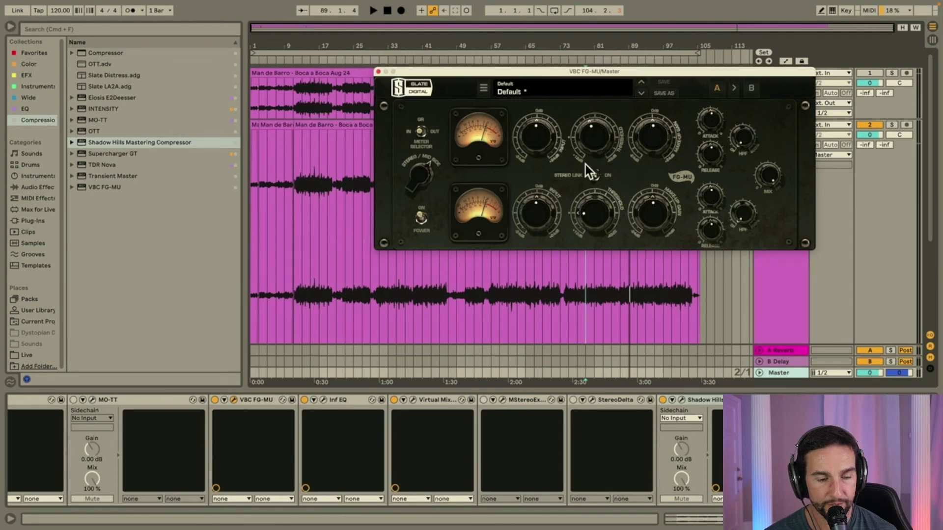
key(space)
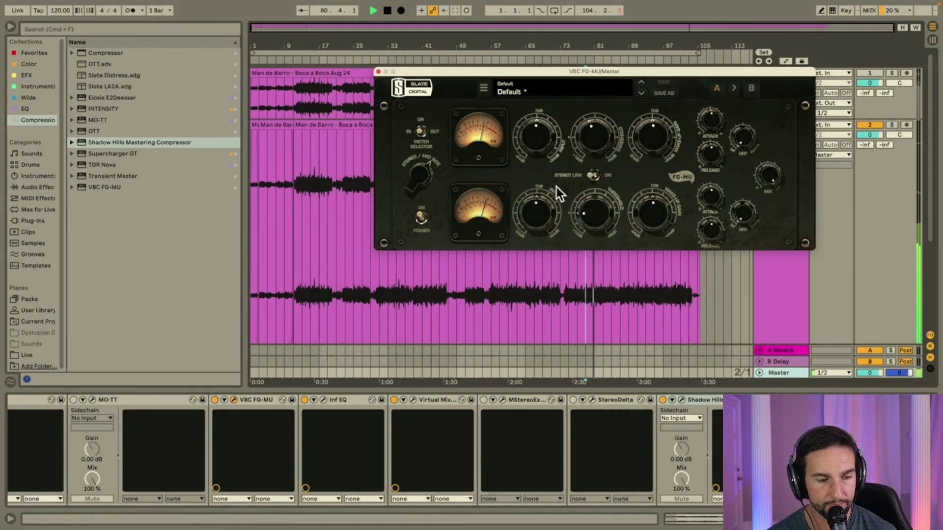
key(space)
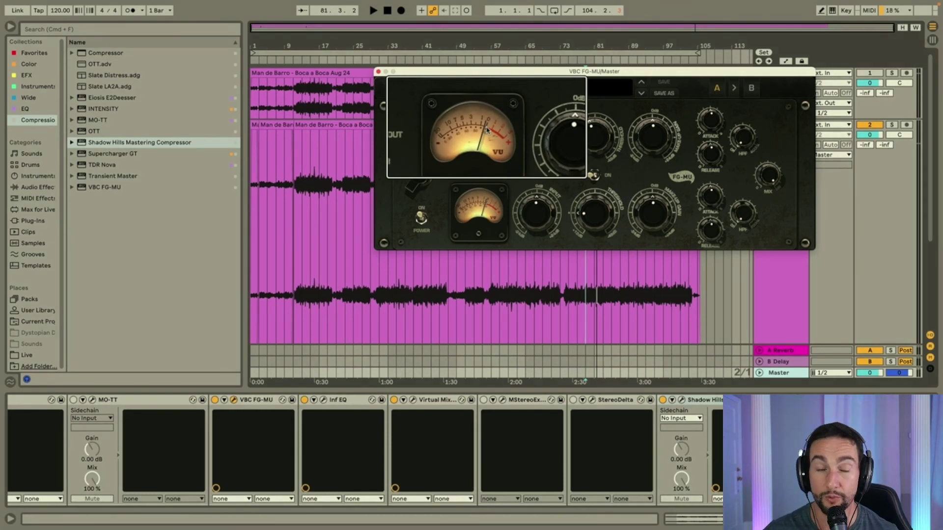
key(space)
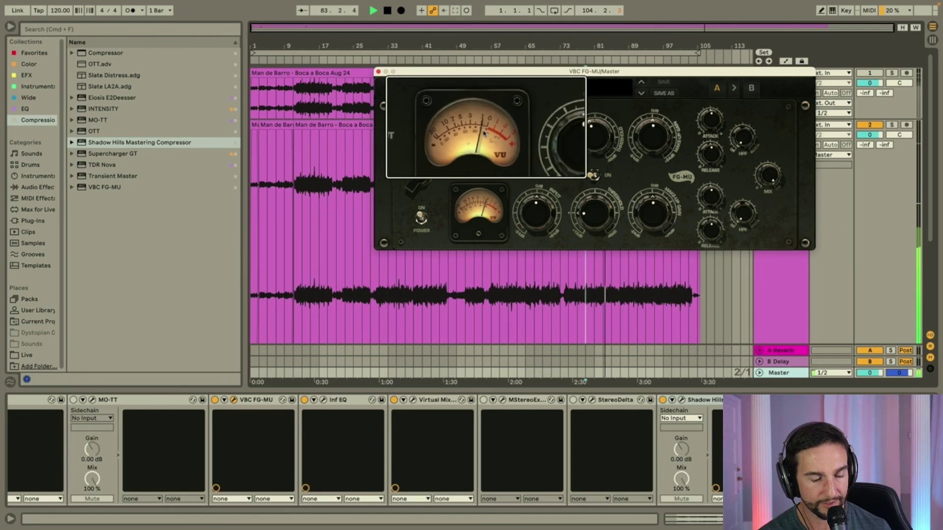
key(space)
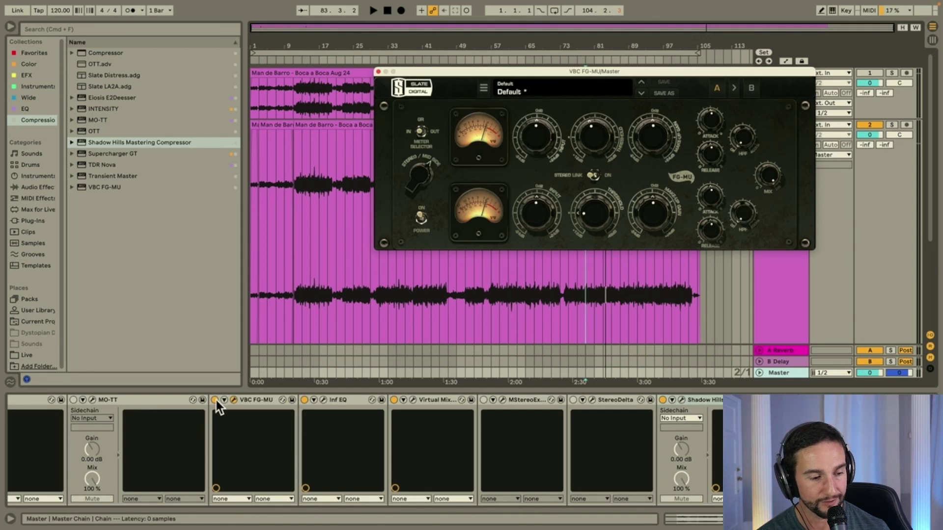
Bypass and re-enable the VBC FG-MU twice during playback to compare the master with and without its compression
key(space)
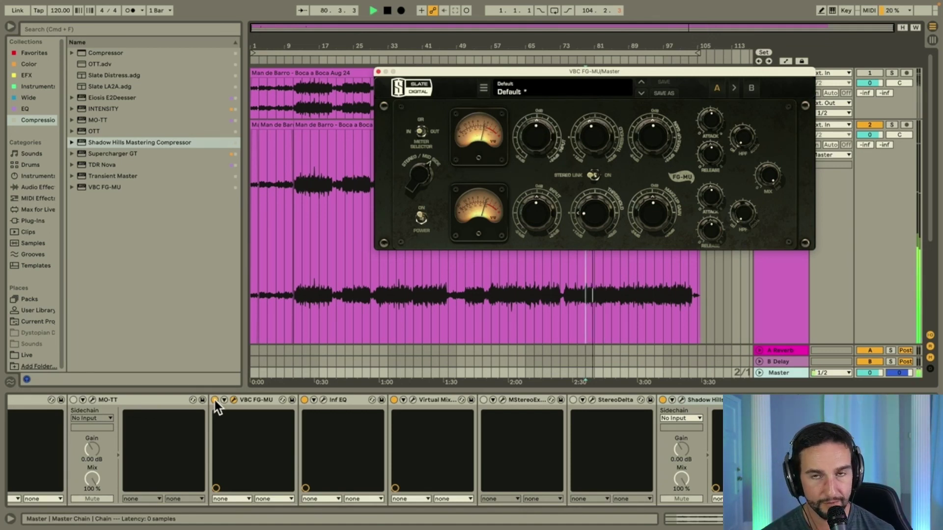
click(215, 400)
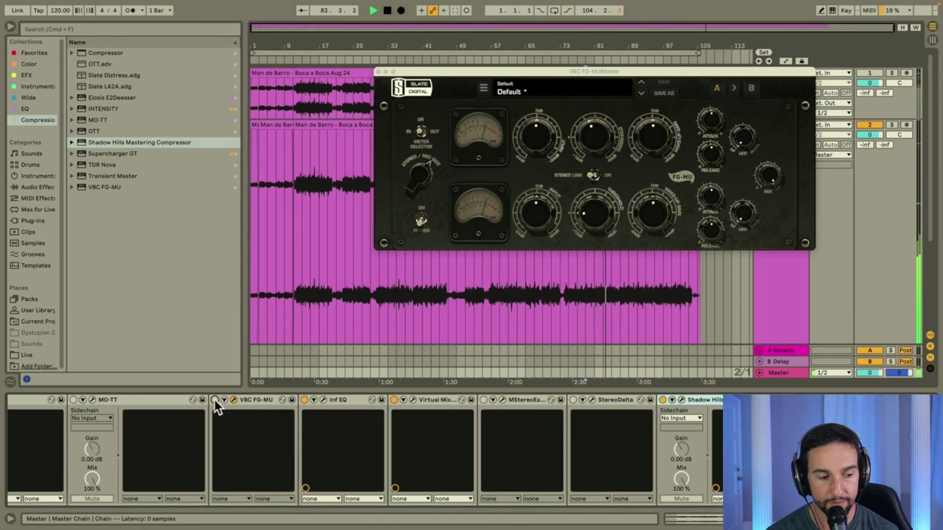
click(215, 400)
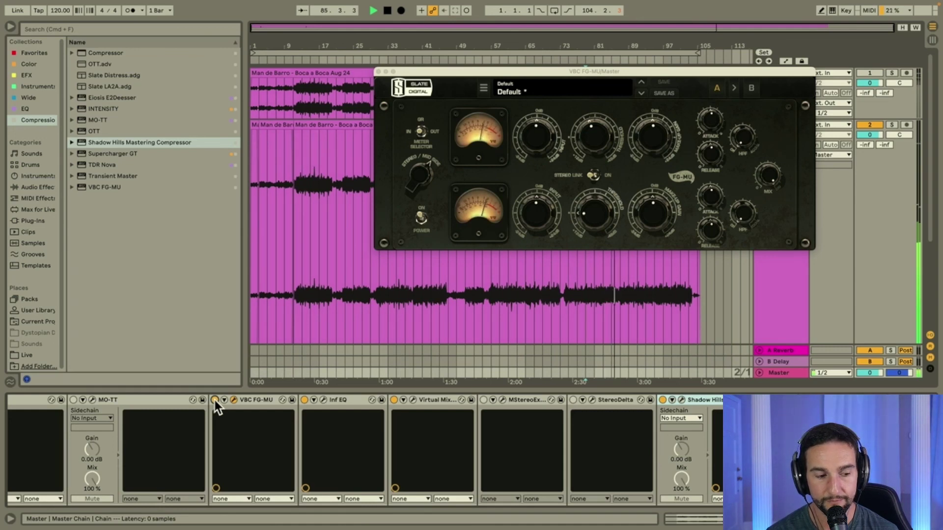
click(214, 400)
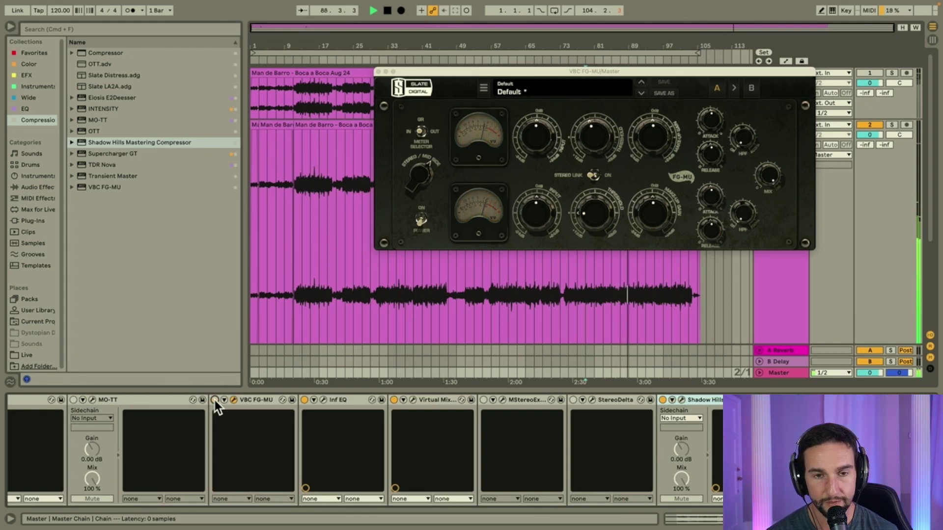
click(214, 399)
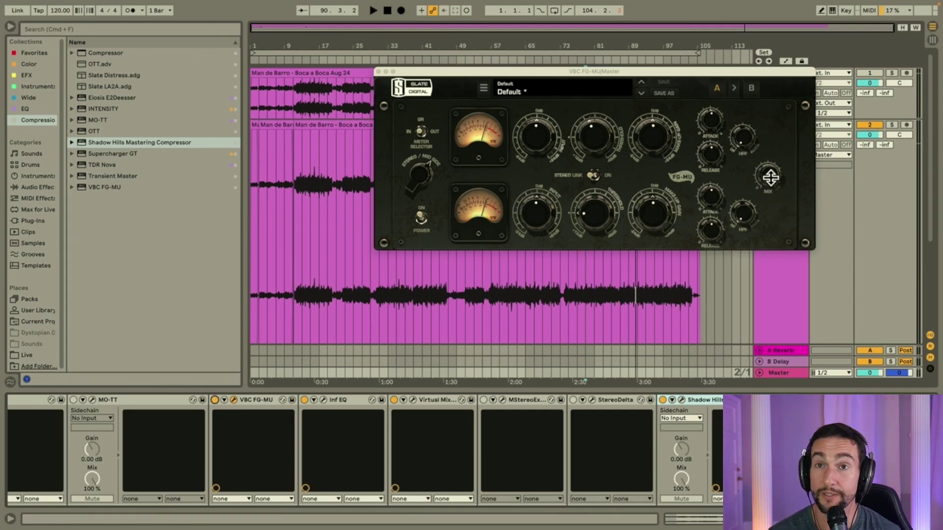
Adjust the VBC FG-MU's Mix to about 59% while the track plays, and stop playback
key(space)
drag(770, 177, 772, 234)
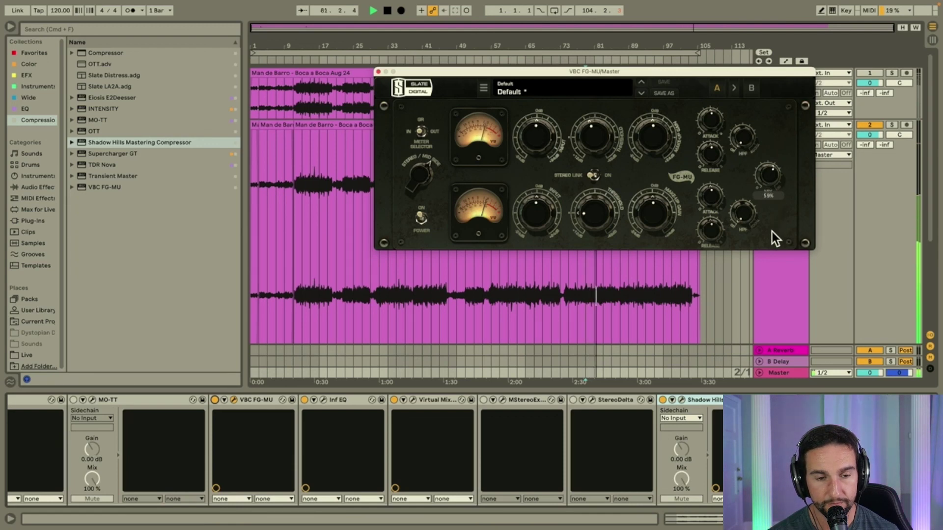
drag(772, 231, 773, 224)
key(space)
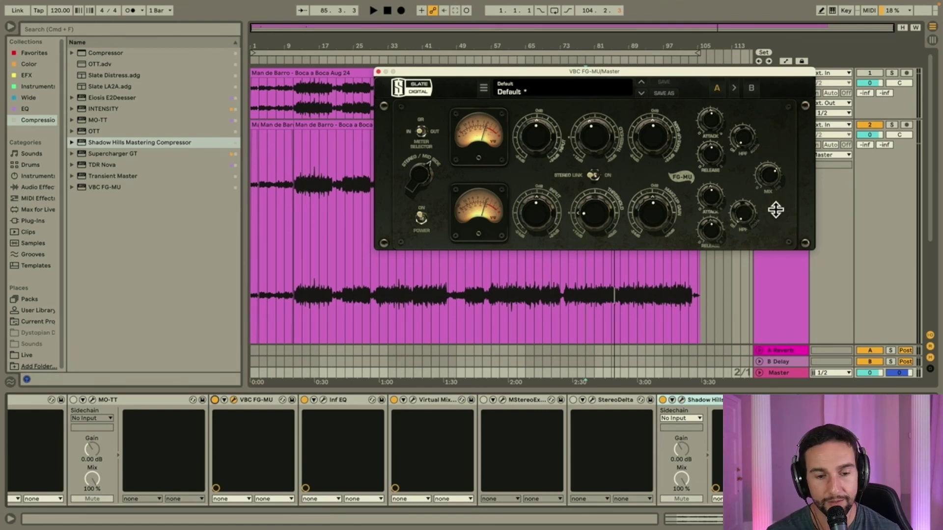
Open the Virtual Mix Rack in the Master chain, inspect its FG-N module, and close both it and the VBC FG-MU
mouse_move(778, 202)
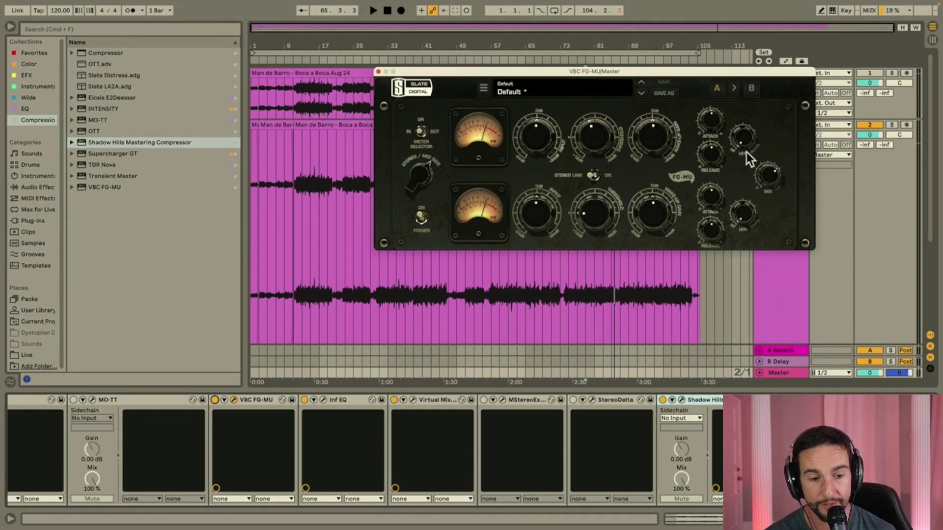
drag(747, 70, 703, 18)
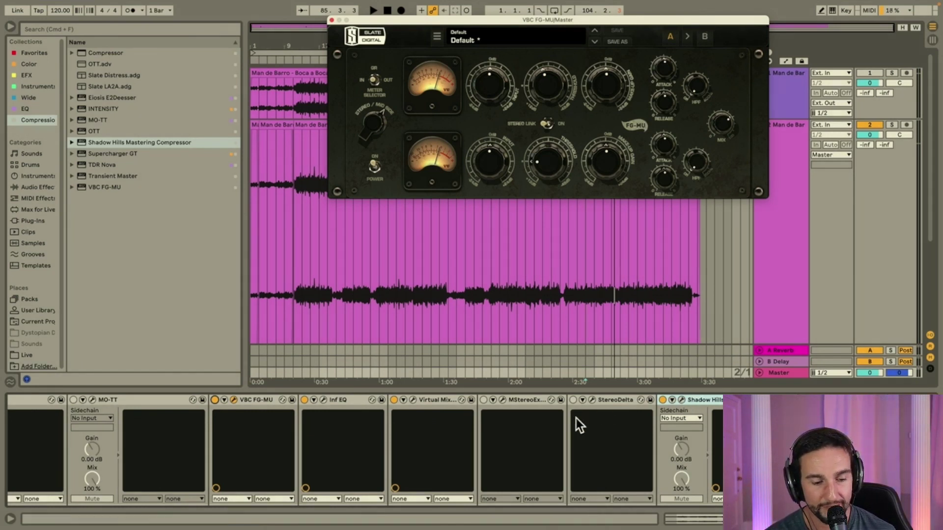
click(413, 400)
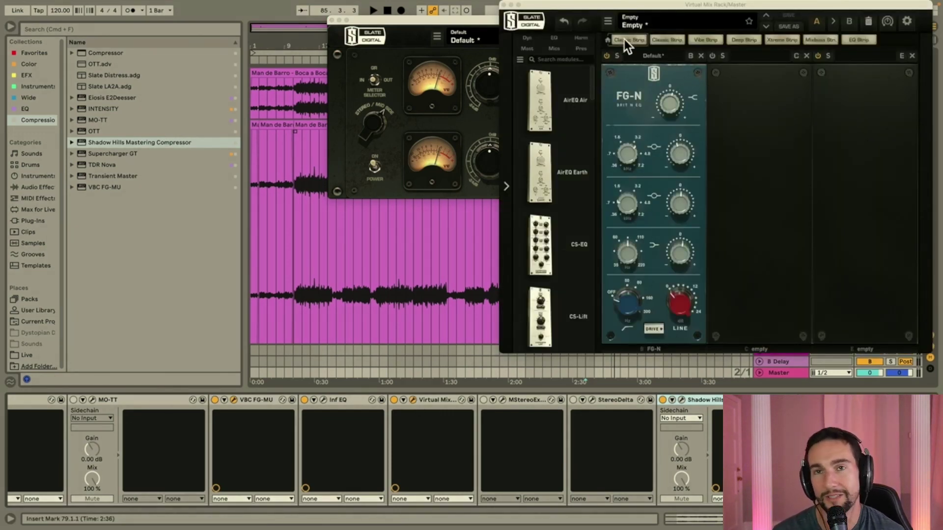
click(503, 4)
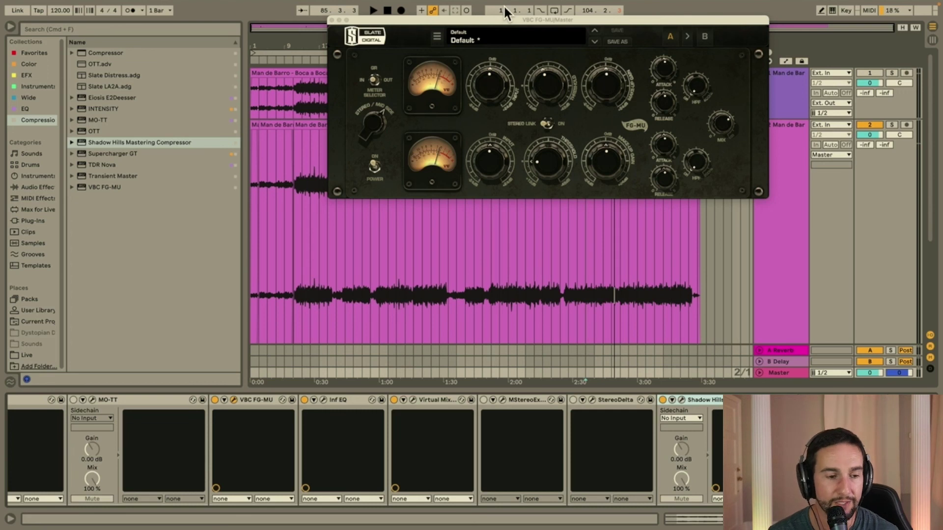
click(331, 20)
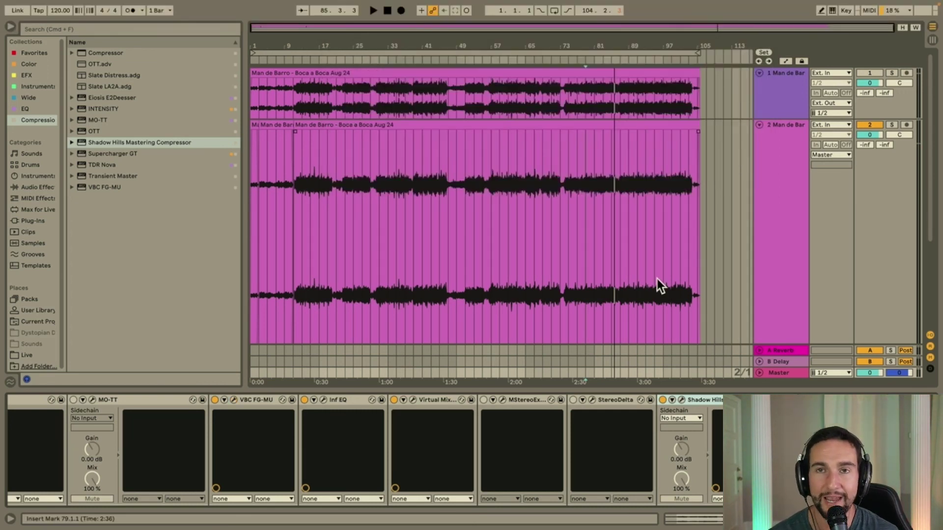